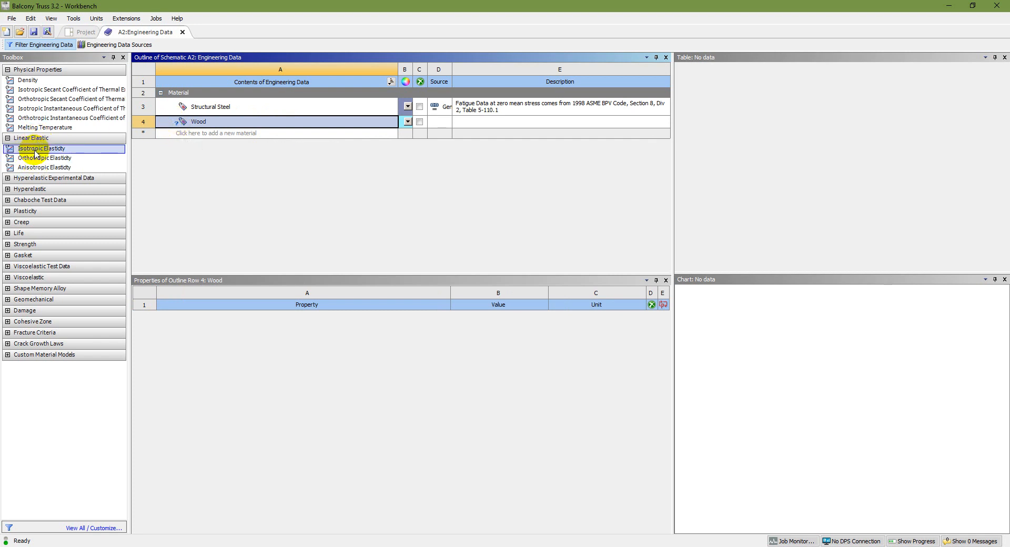
# Add Isotropic Elasticity to the Wood material and set its Young's Modulus to 1.9e6 psi.
pyautogui.moveTo(34, 152); pyautogui.dragTo(207, 123)
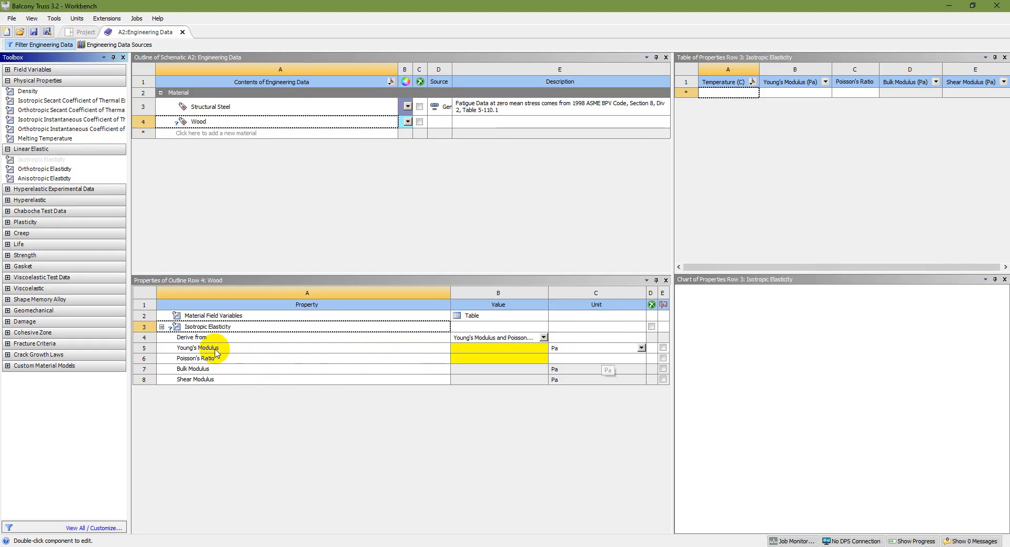
pyautogui.click(641, 348)
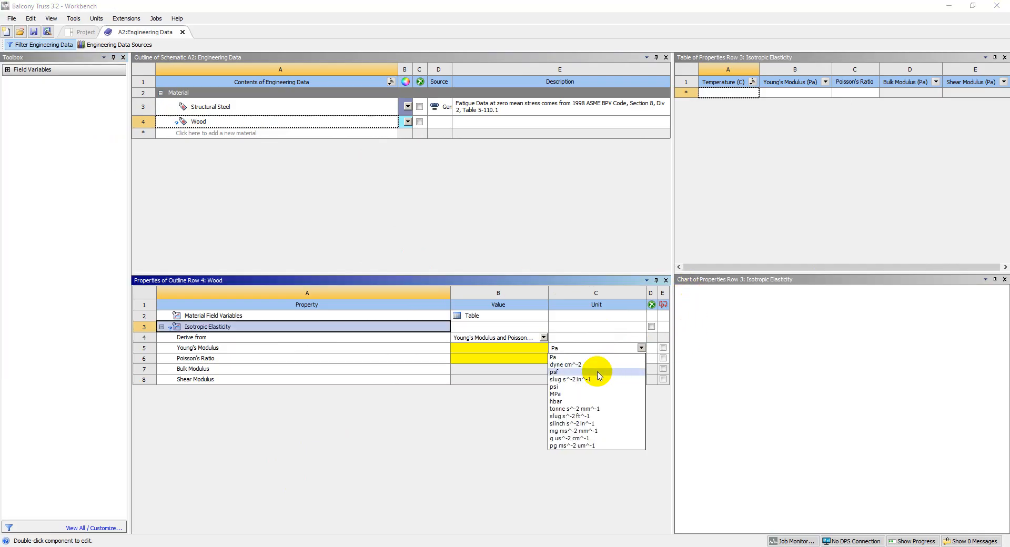
pyautogui.click(648, 387)
pyautogui.click(517, 349)
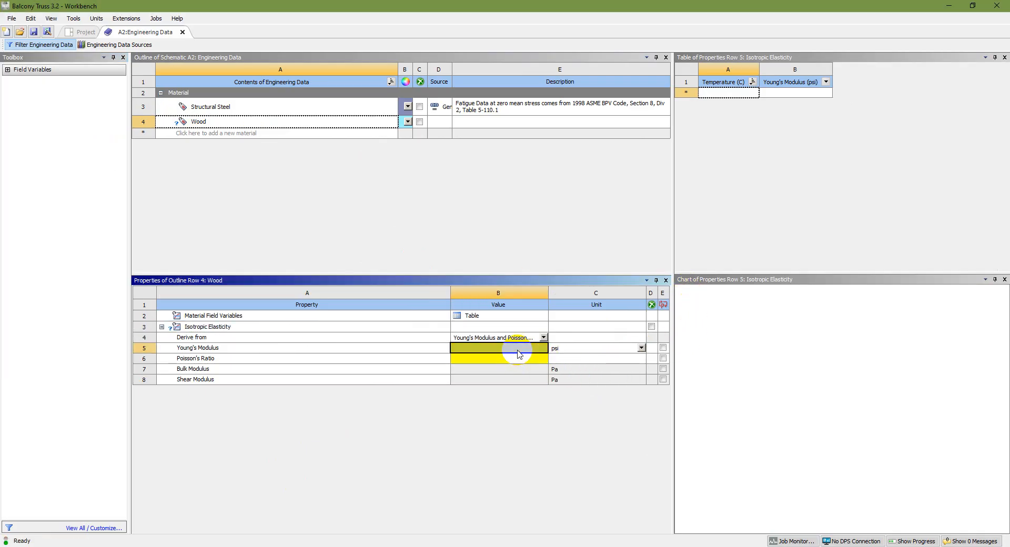
pyautogui.write('1.9e6')
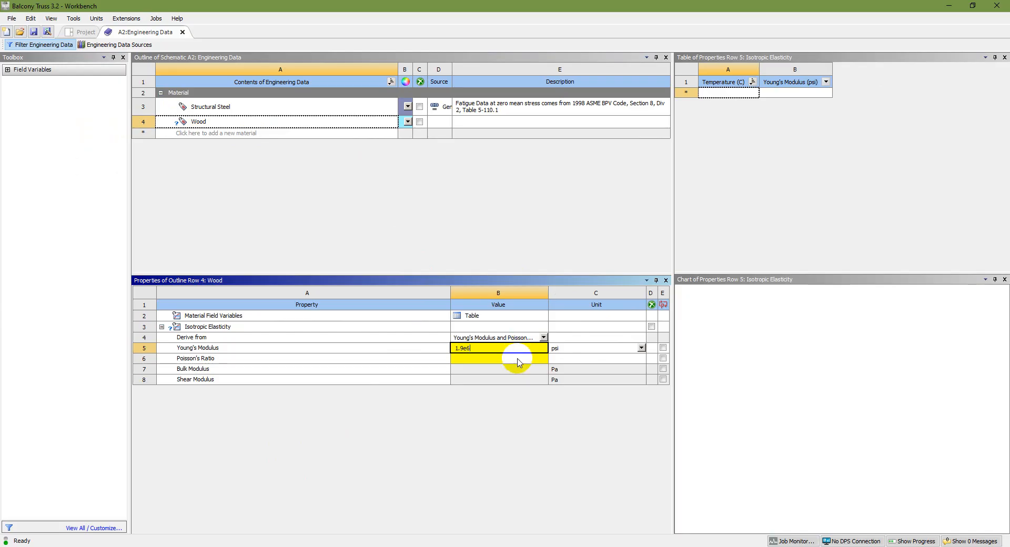
# Set Wood's Poisson's Ratio to 0.3 and save the project.
pyautogui.click(518, 361)
pyautogui.write('0')
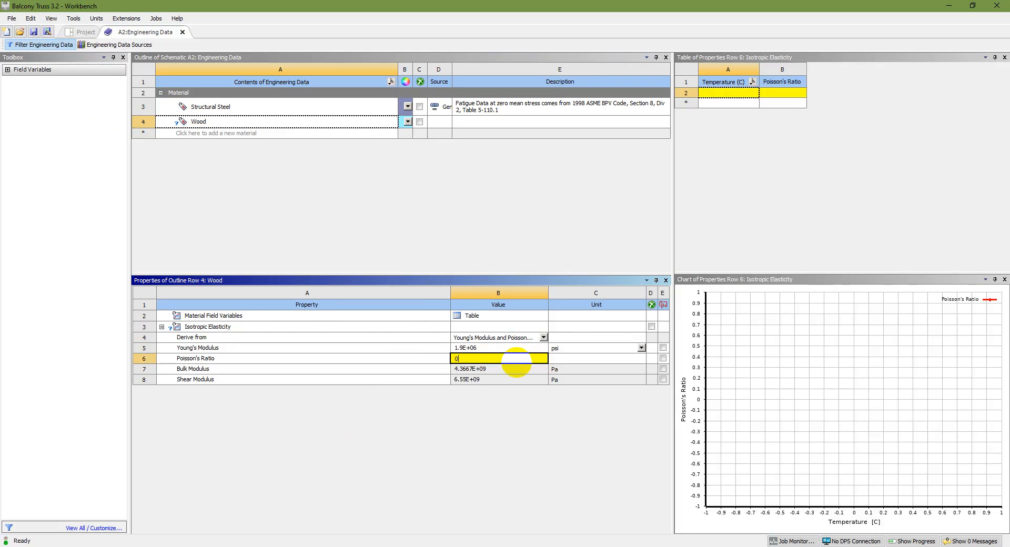
pyautogui.write('.3')
pyautogui.press('Return')
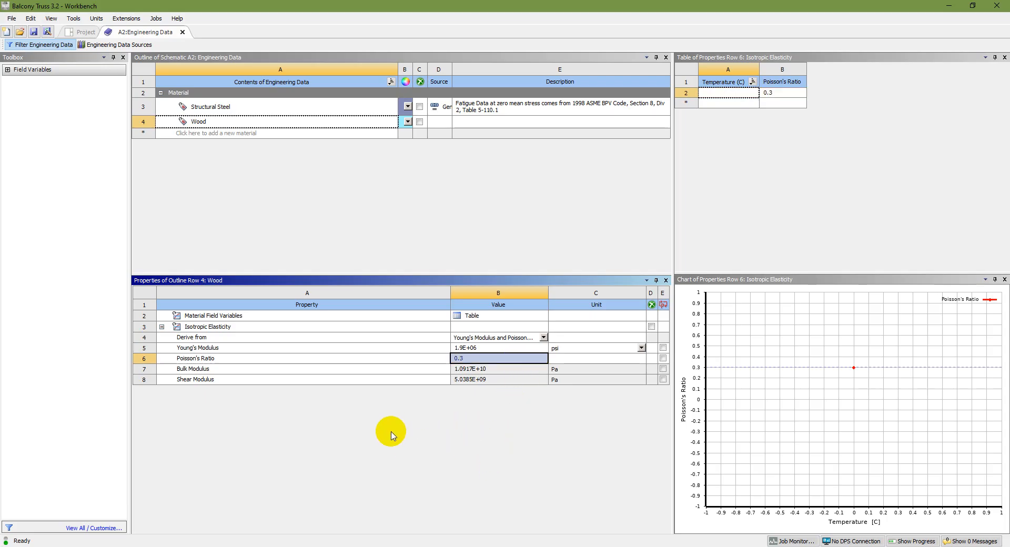
pyautogui.click(33, 32)
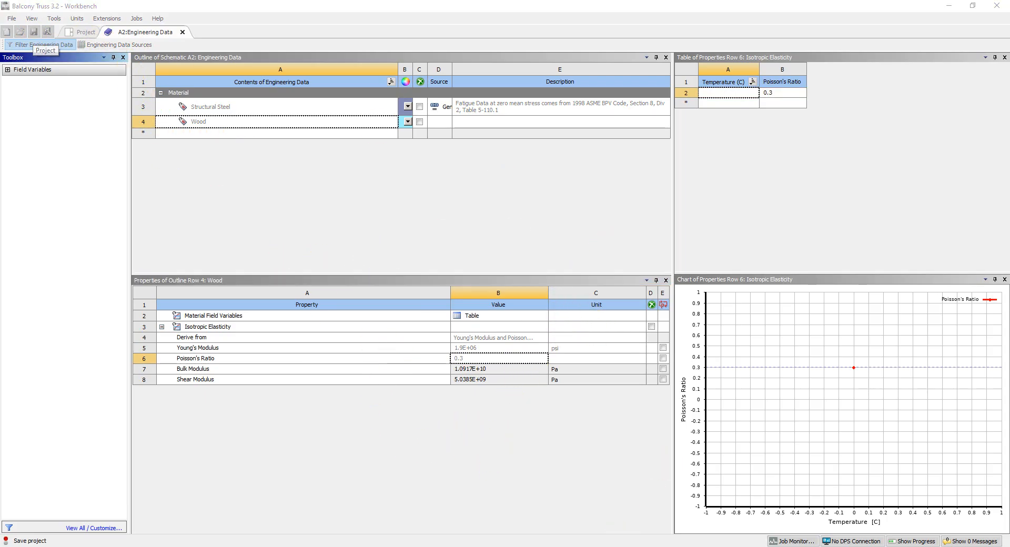
# Suppress the Structural Steel material so only Wood stays active, and save the project.
pyautogui.click(494, 351)
pyautogui.click(489, 358)
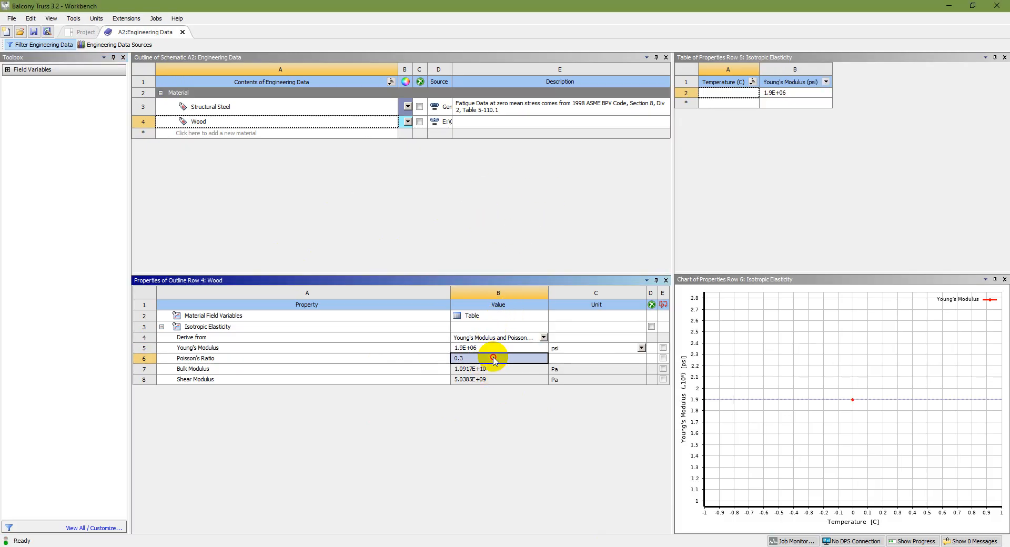
pyautogui.click(220, 122)
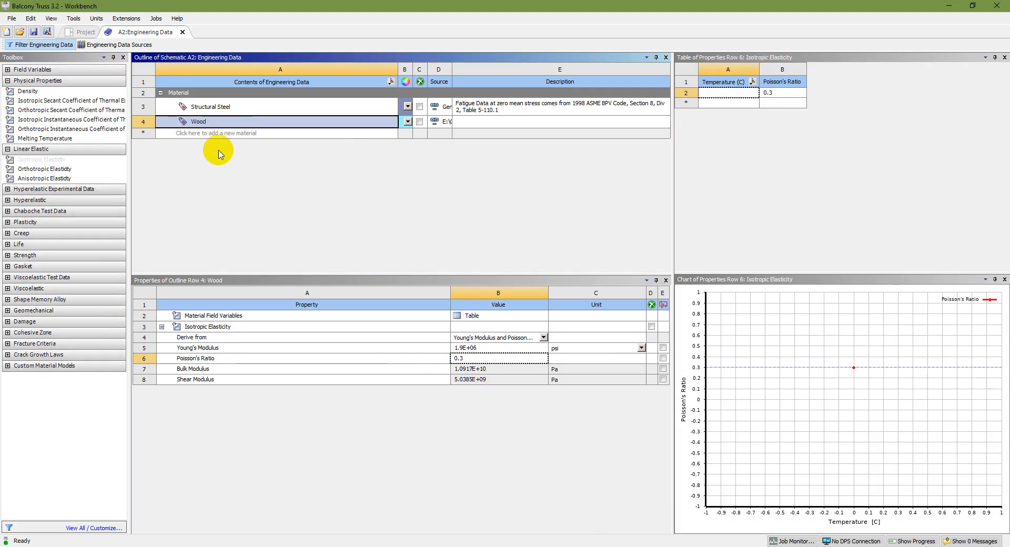
pyautogui.click(419, 107)
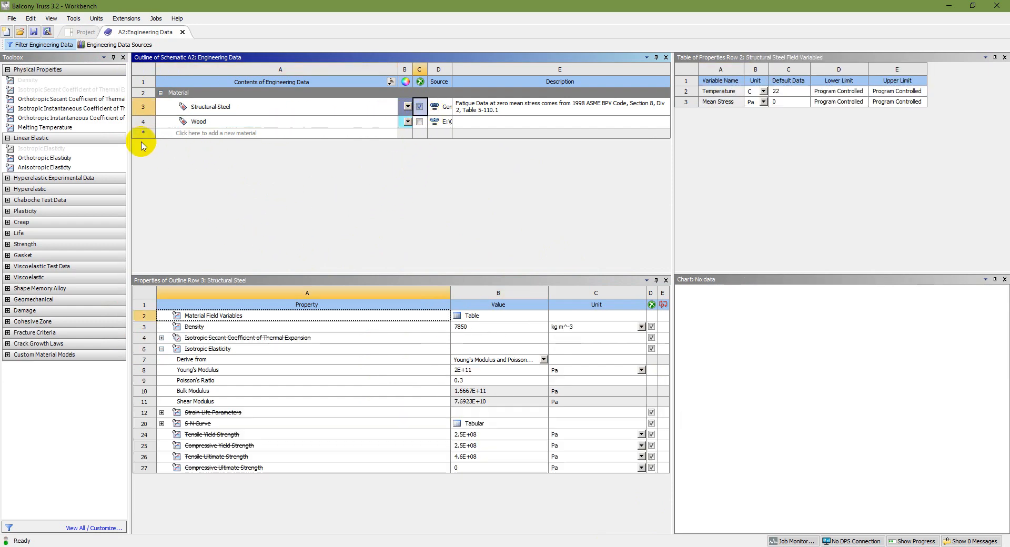
pyautogui.click(34, 32)
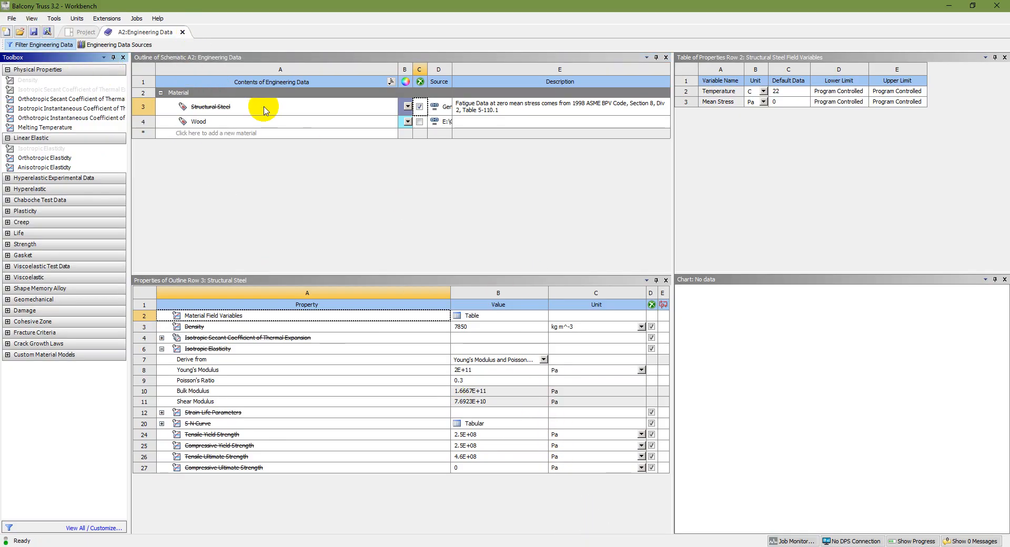
# Return from Engineering Data to the project schematic and enable Line Bodies in the Geometry cell's basic geometry options.
pyautogui.click(182, 33)
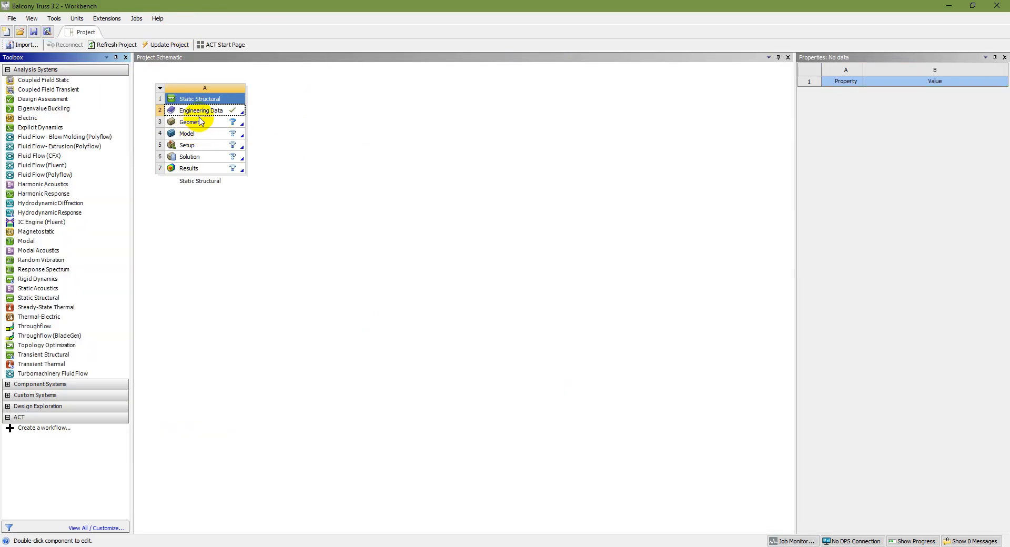
pyautogui.click(205, 112)
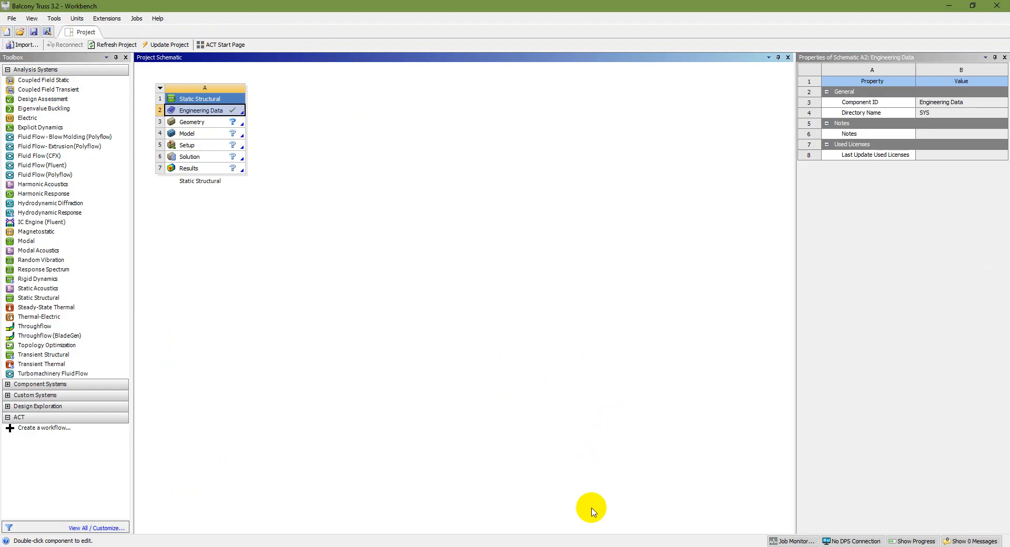
pyautogui.click(596, 546)
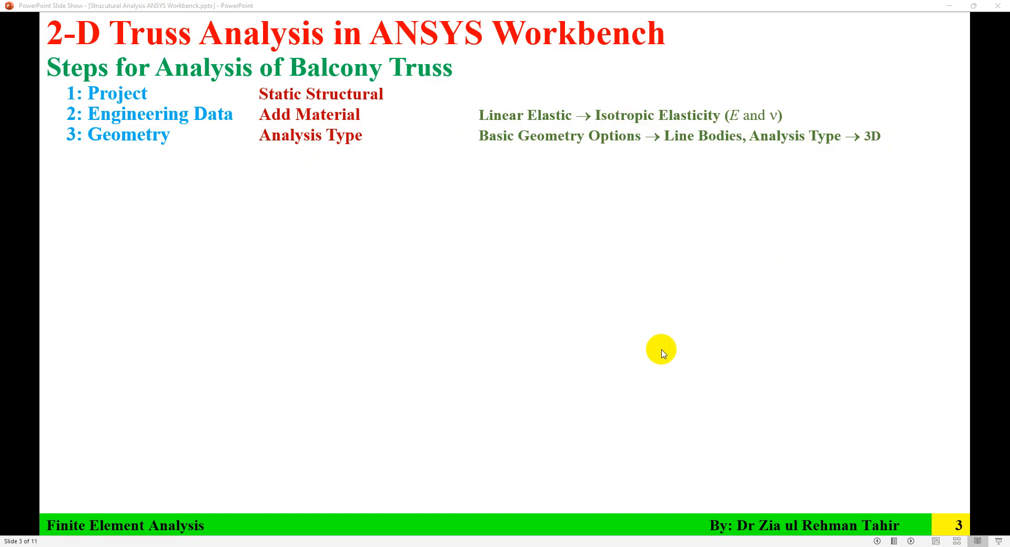
pyautogui.click(642, 546)
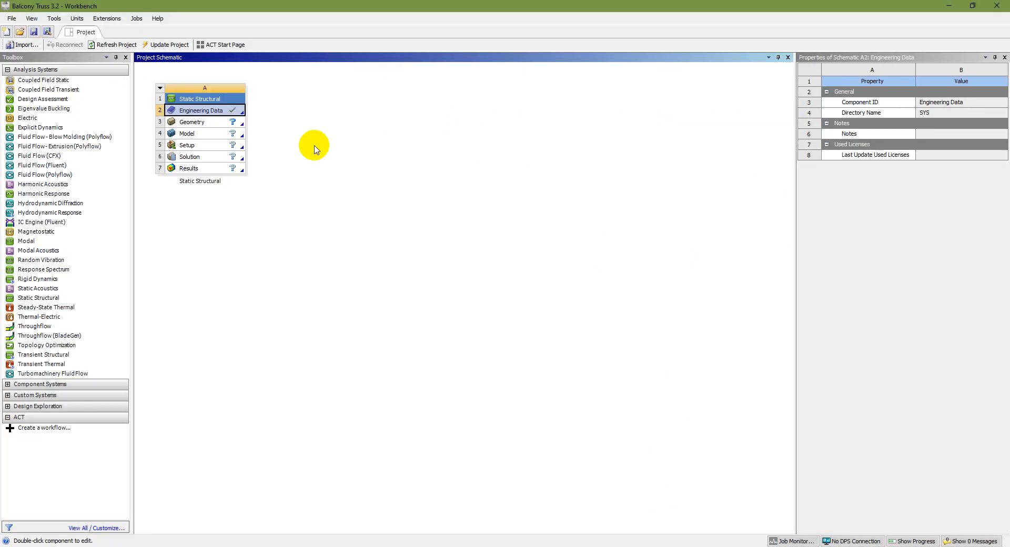
pyautogui.click(212, 124)
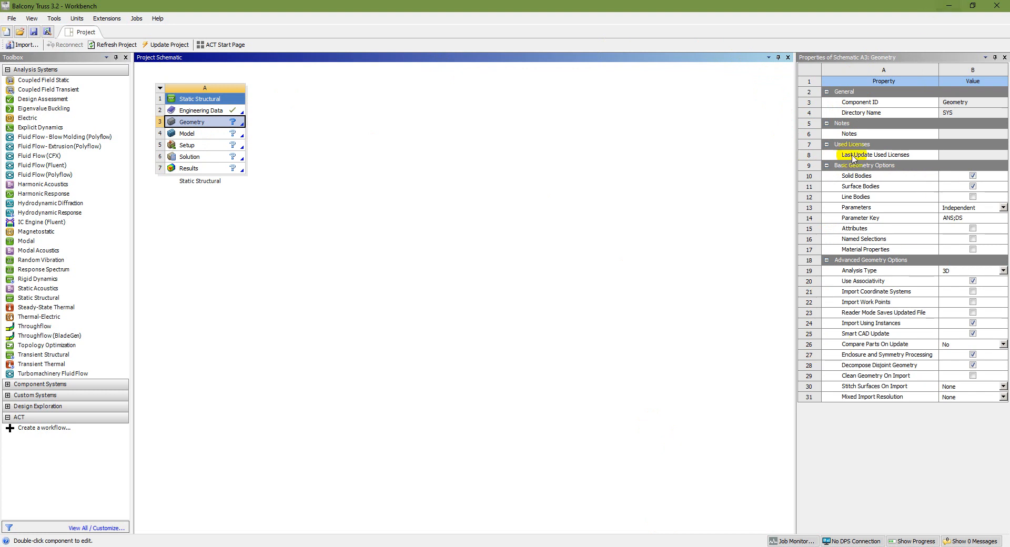
pyautogui.click(972, 198)
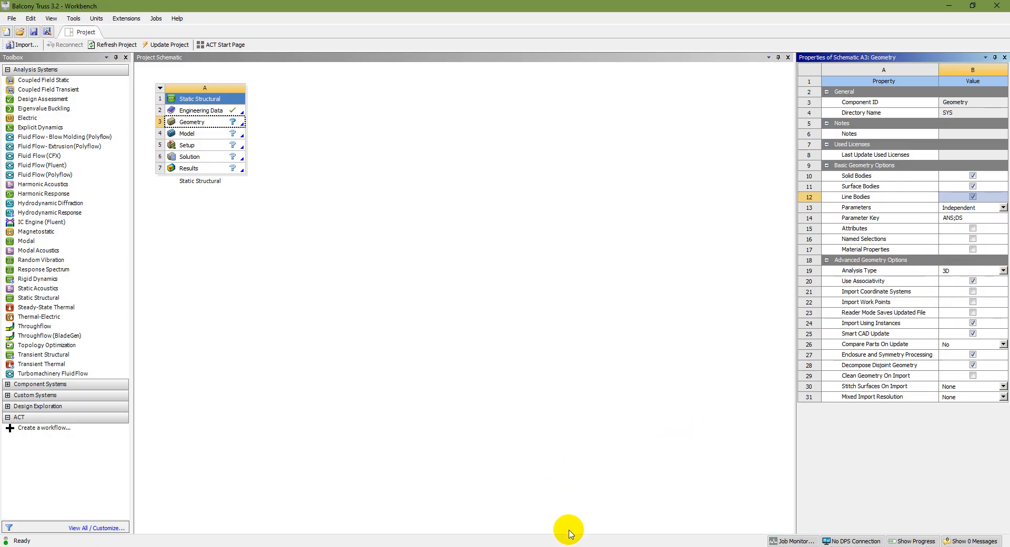
pyautogui.hotkey('alt', 'Tab')
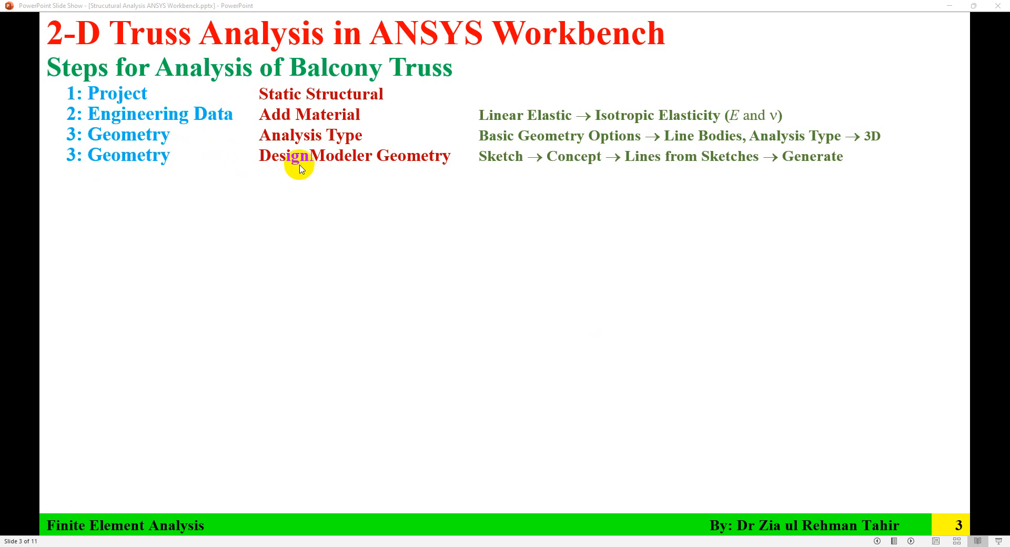
pyautogui.hotkey('alt', 'Tab')
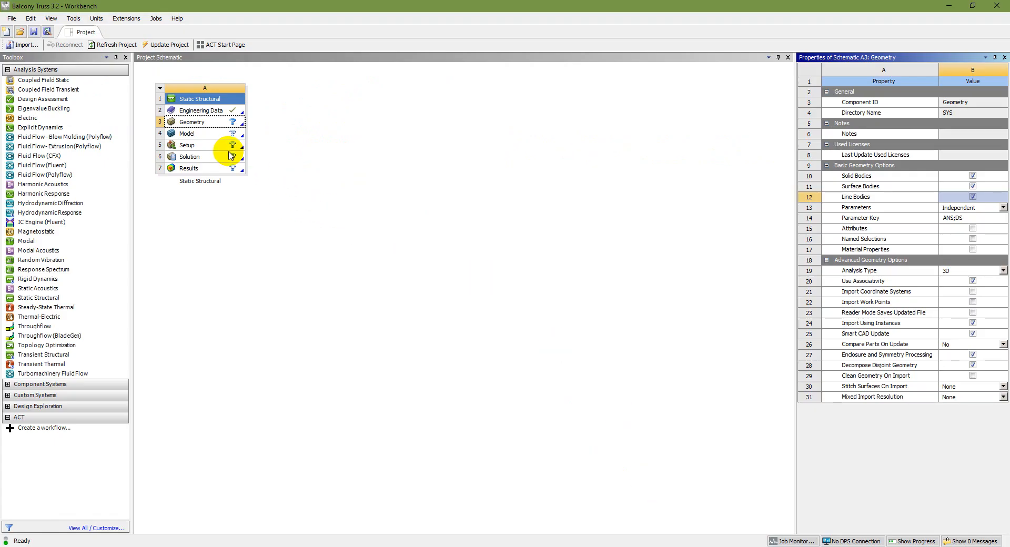
pyautogui.click(222, 135)
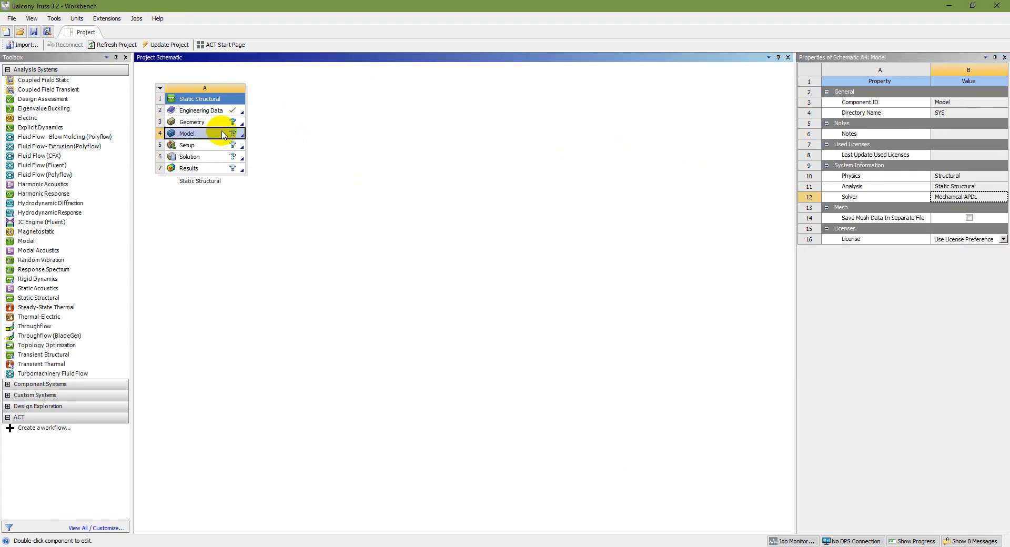
pyautogui.rightClick(223, 134)
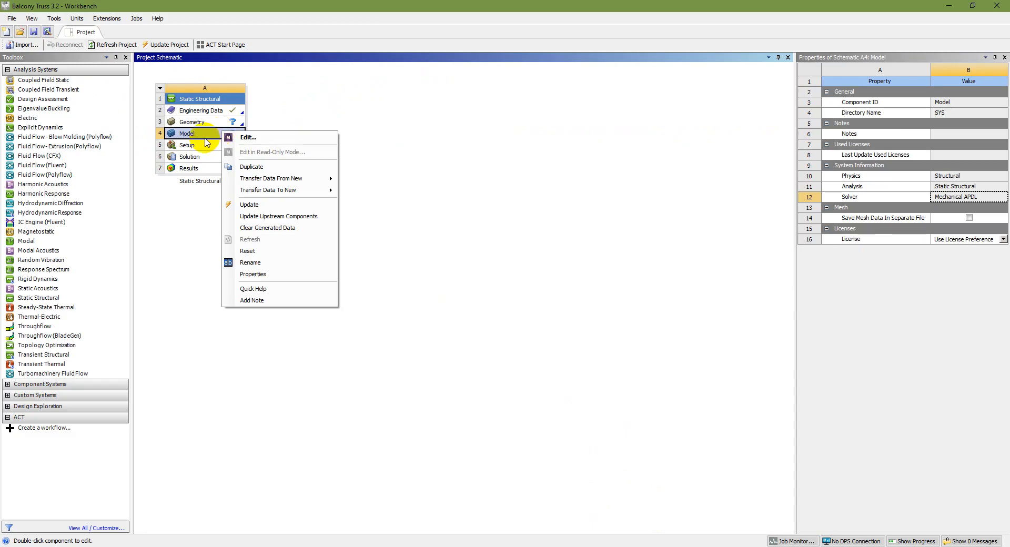
pyautogui.click(213, 126)
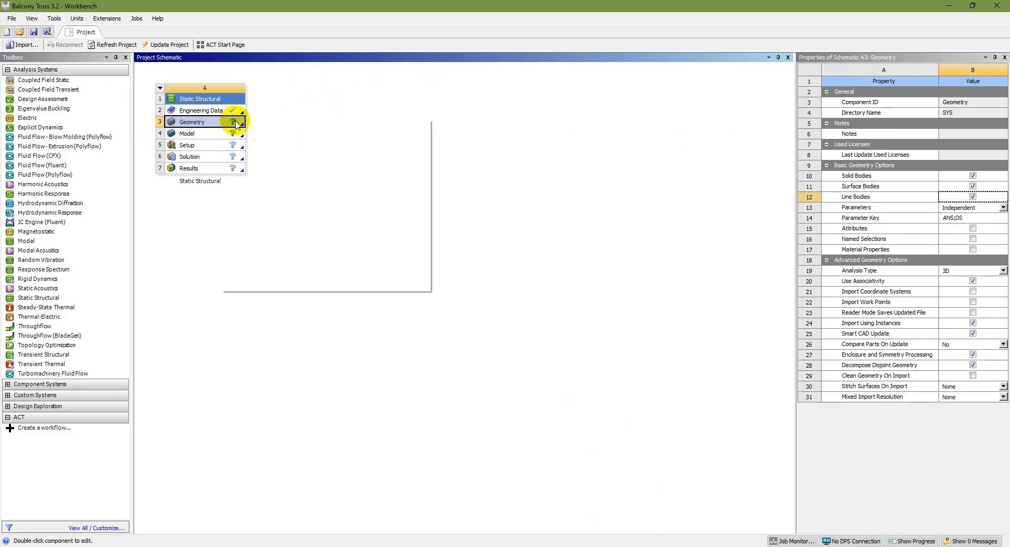
pyautogui.doubleClick(236, 124)
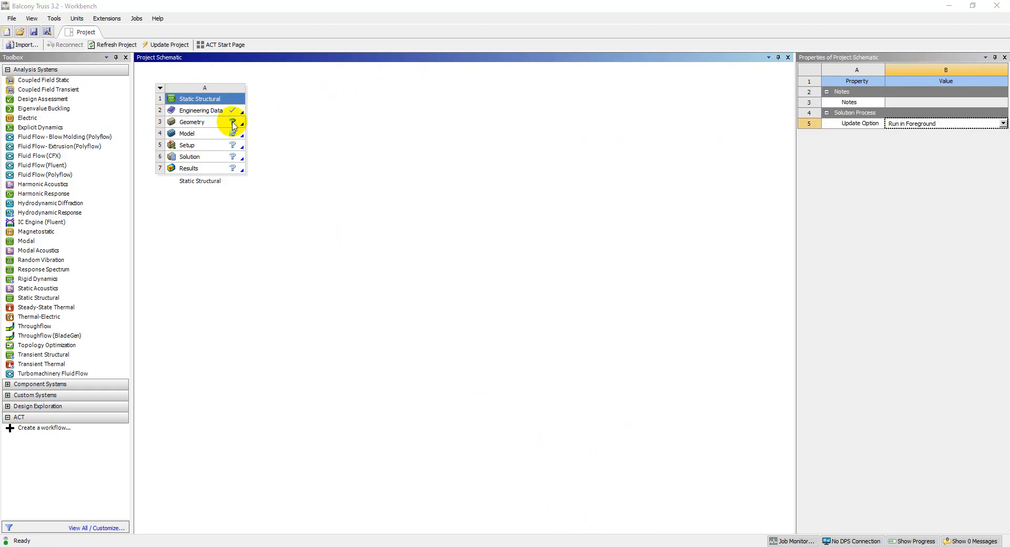
# Create a new DesignModeler geometry for the Static Structural system and set its length unit to foot.
pyautogui.rightClick(232, 122)
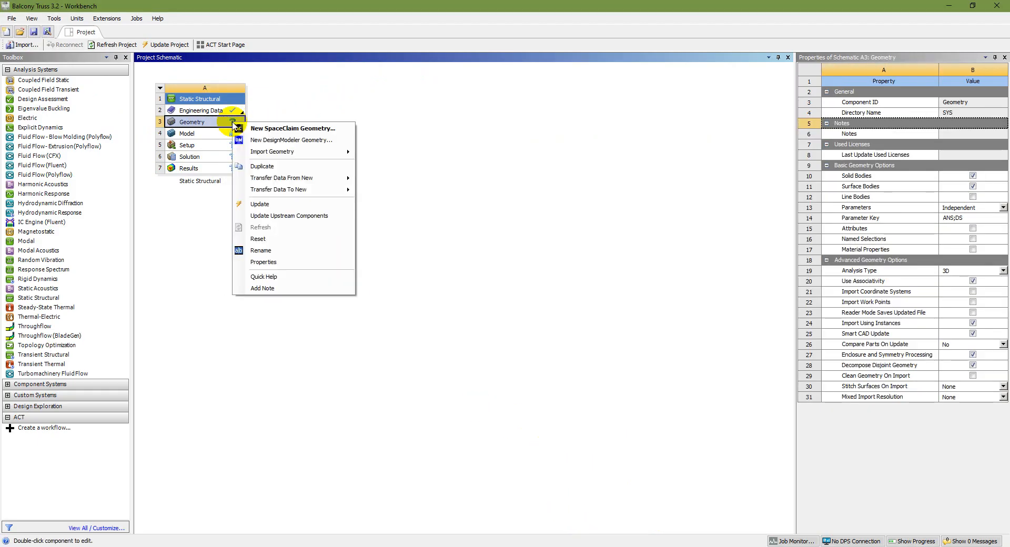
pyautogui.click(290, 140)
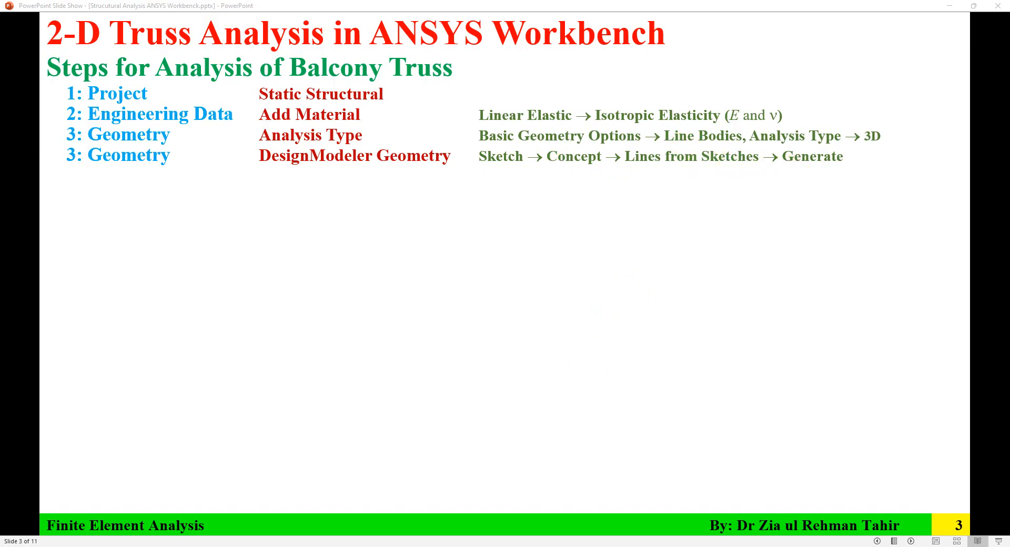
pyautogui.press('Left')
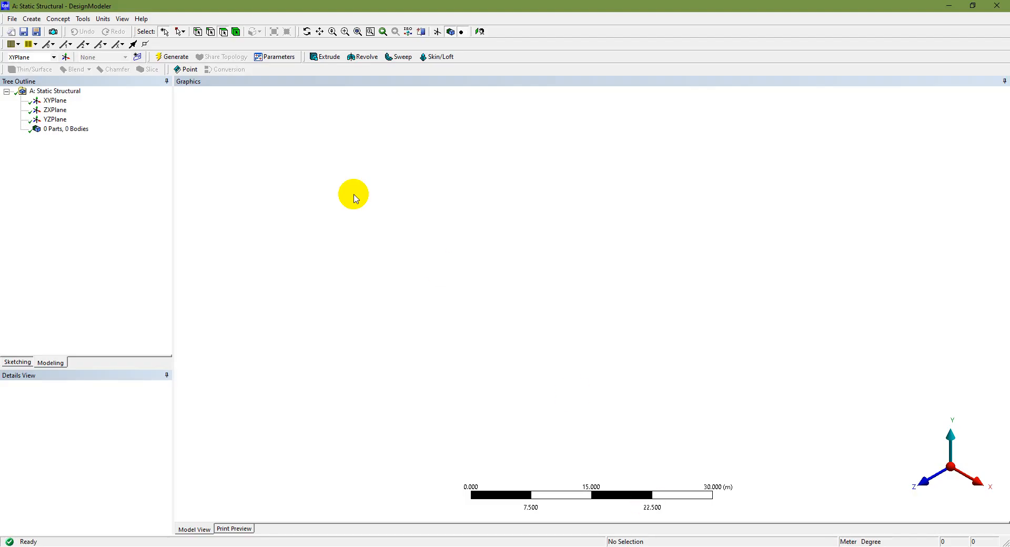
pyautogui.click(102, 20)
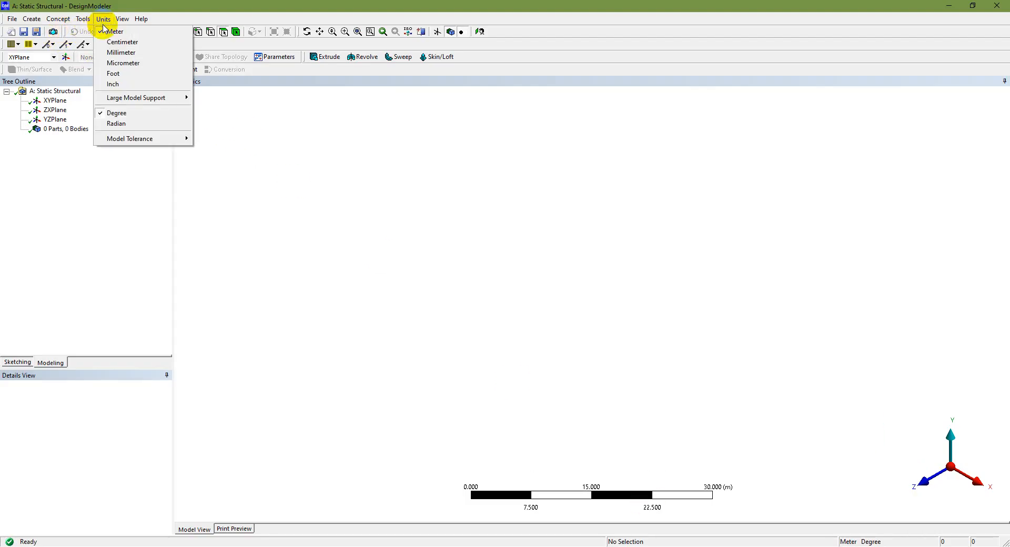
pyautogui.click(113, 74)
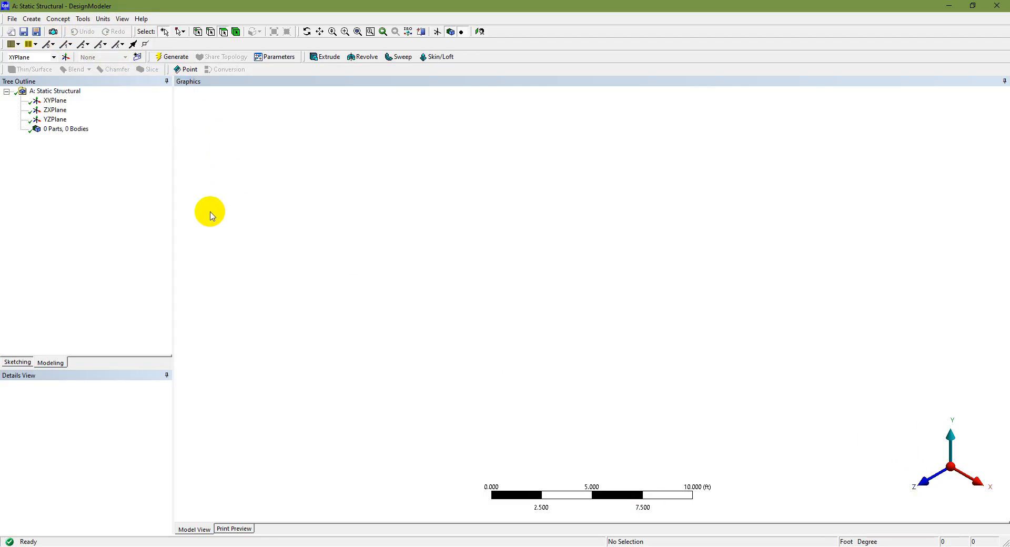
# Start sketching on the XYPlane with the grid shown in 2D and grid snapping turned on.
pyautogui.click(53, 102)
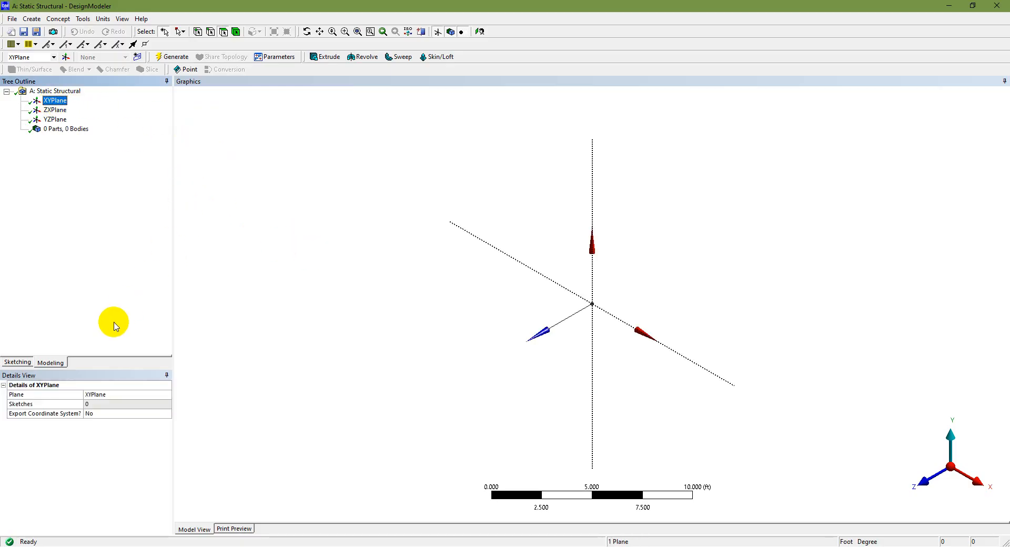
pyautogui.click(19, 362)
pyautogui.click(83, 348)
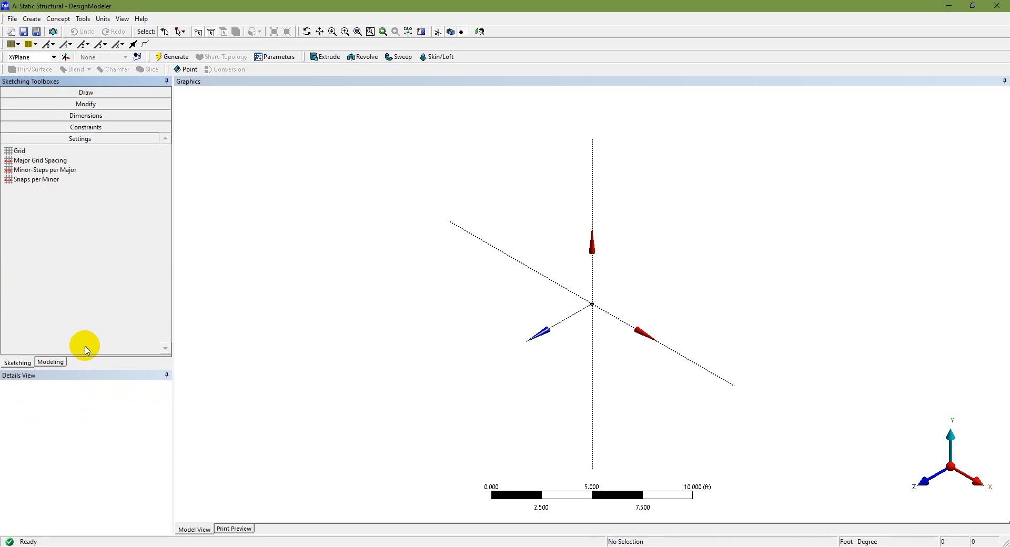
pyautogui.click(90, 152)
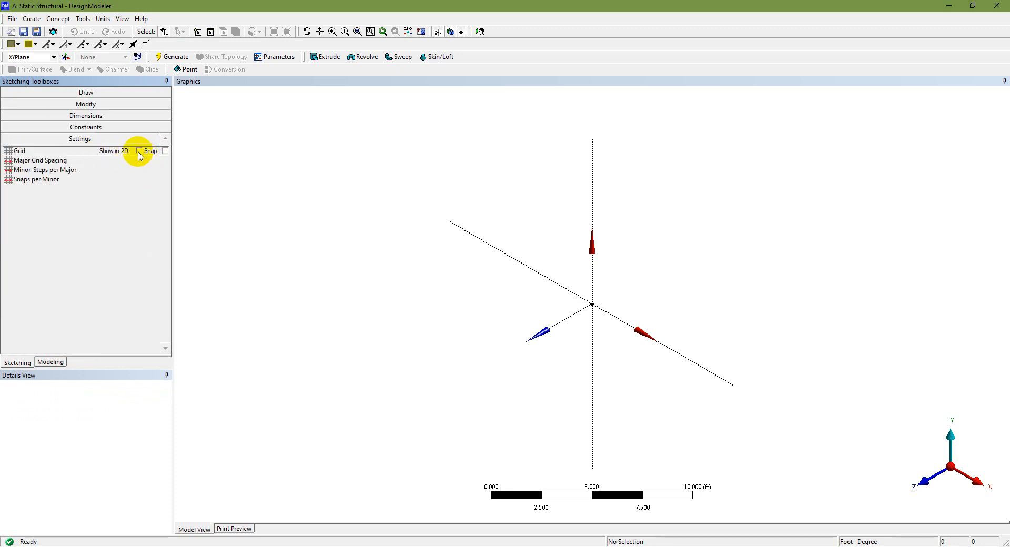
pyautogui.click(139, 151)
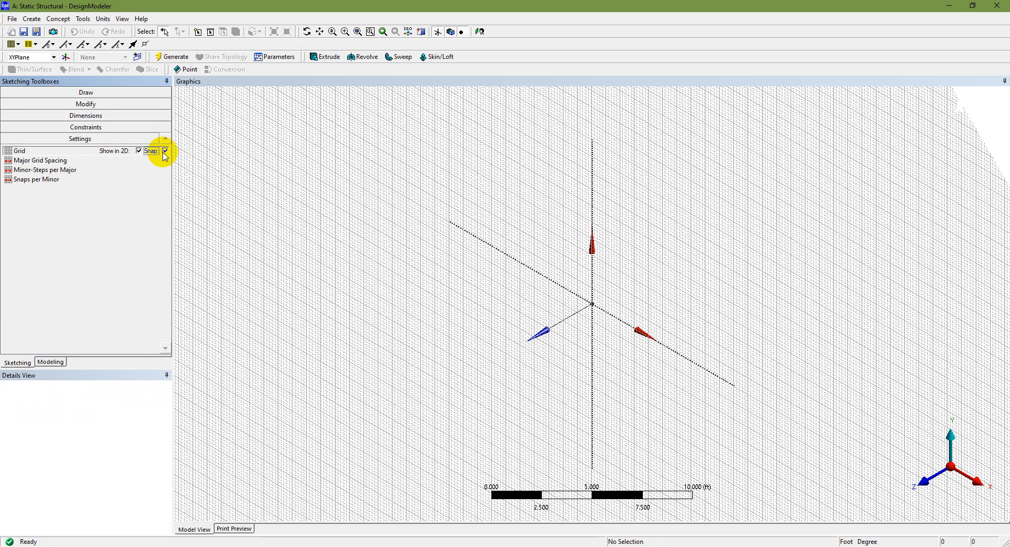
# Set the sketch grid's minor steps per major spacing to 1.
pyautogui.click(127, 163)
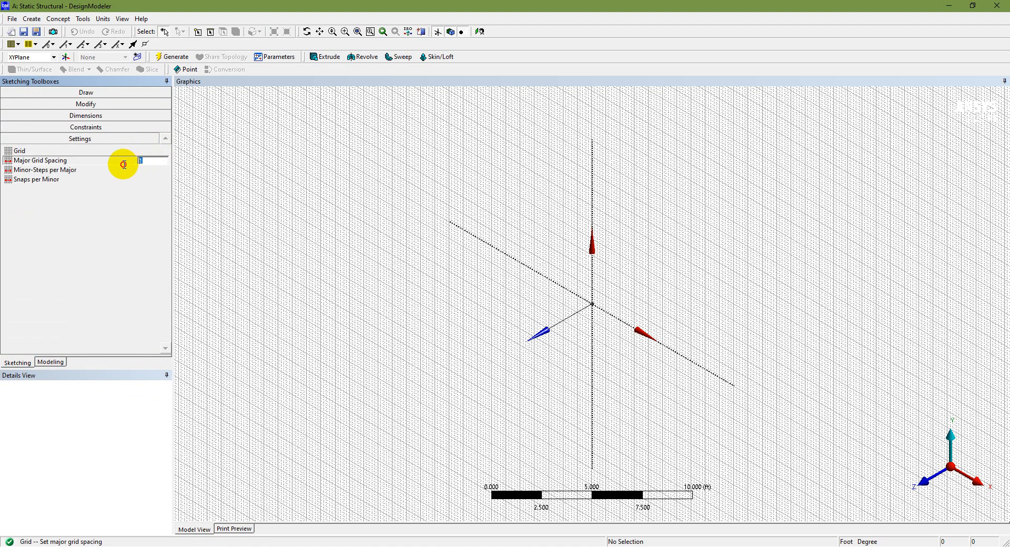
pyautogui.click(97, 171)
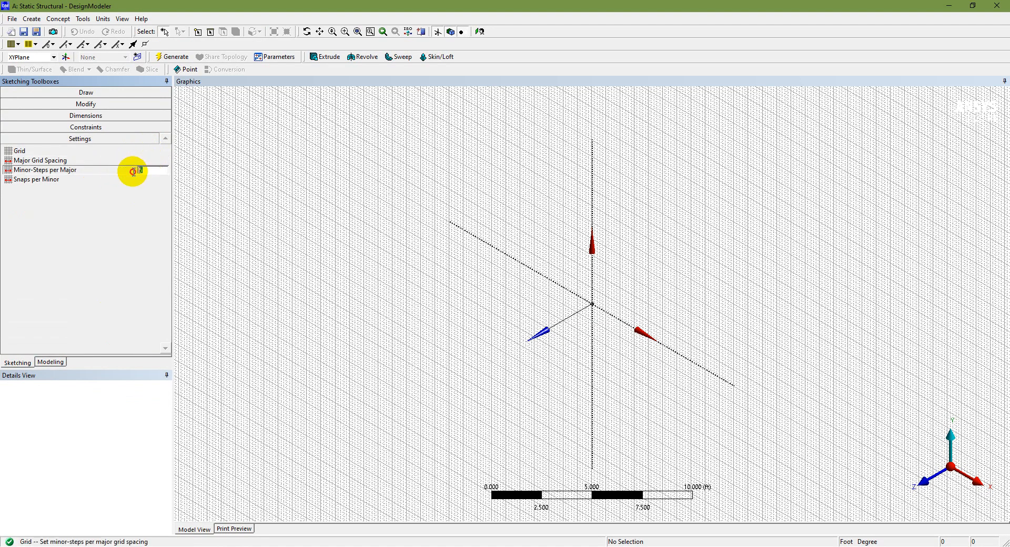
pyautogui.write('1')
pyautogui.press('Return')
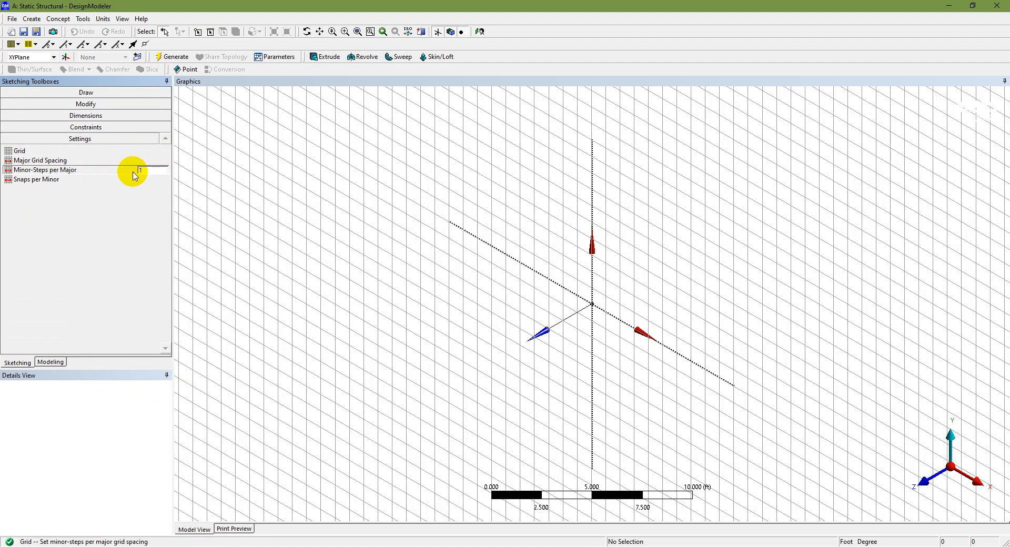
# Draw the truss's bottom member as a 3 ft horizontal line from the origin along the X axis, viewing the XY plane face-on.
pyautogui.click(113, 92)
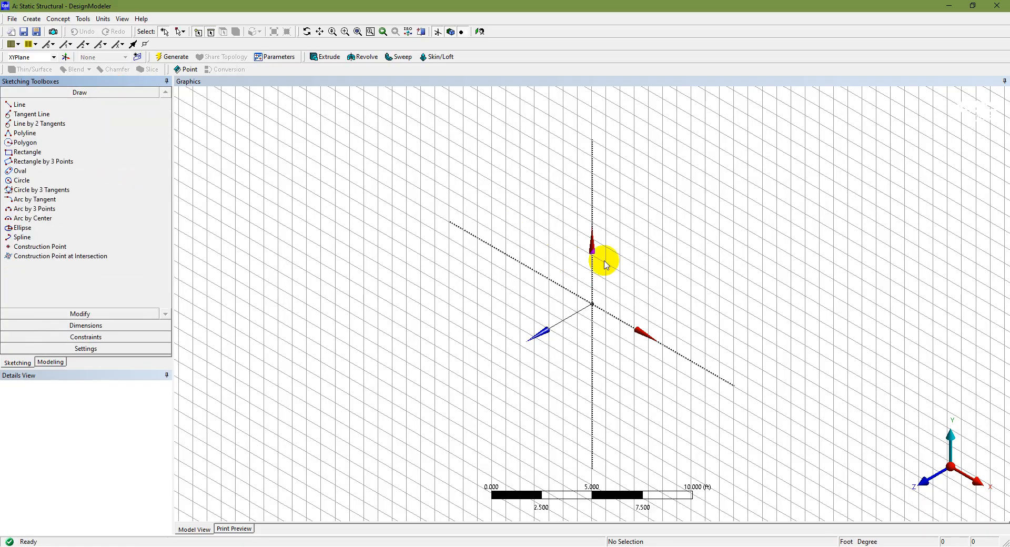
pyautogui.click(923, 480)
pyautogui.scroll(-2, 634, 312)
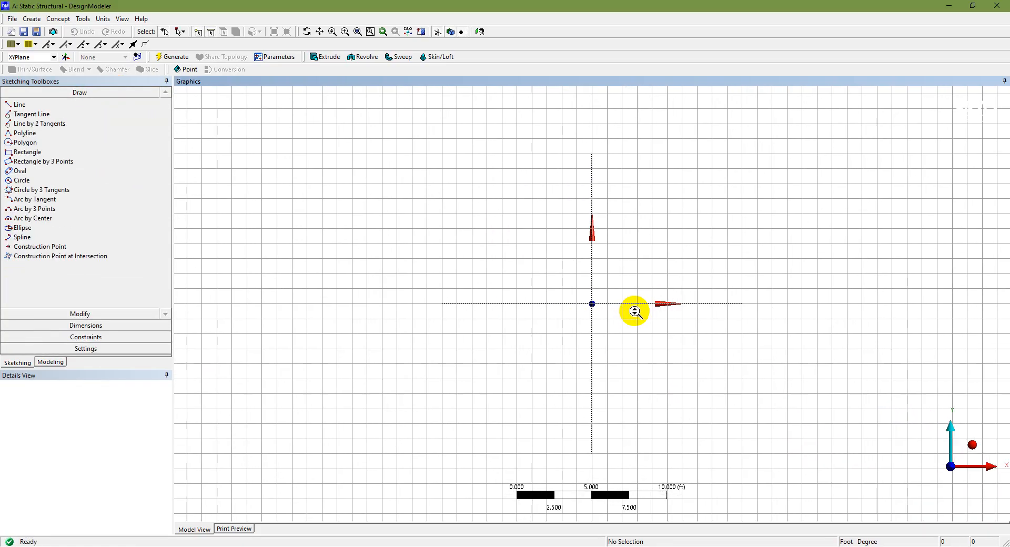
pyautogui.scroll(3, 635, 311)
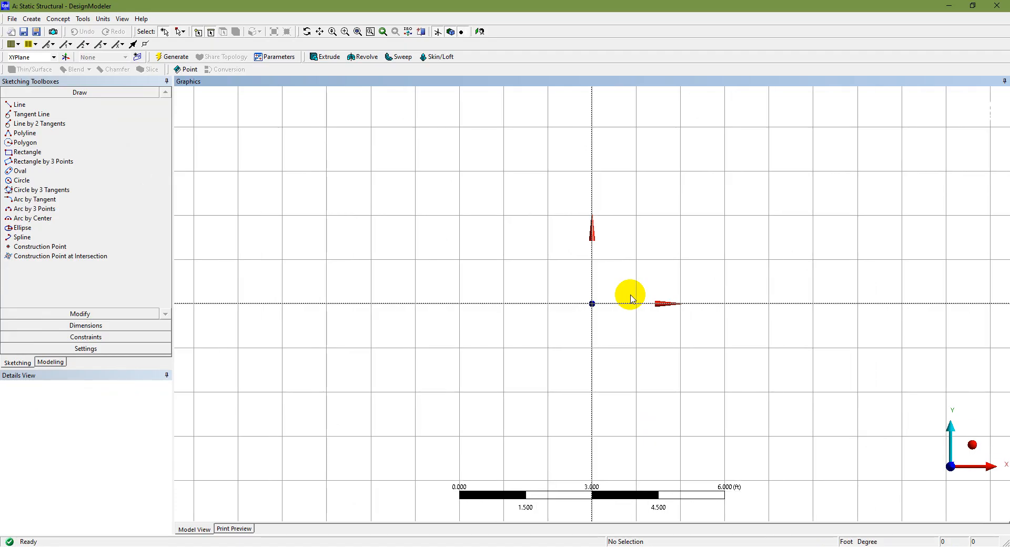
pyautogui.click(32, 105)
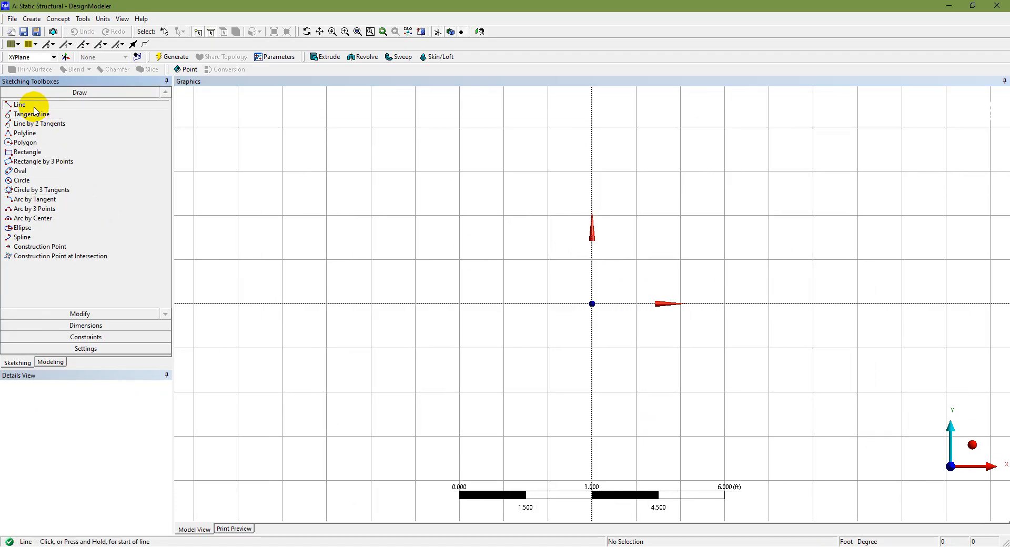
pyautogui.click(592, 303)
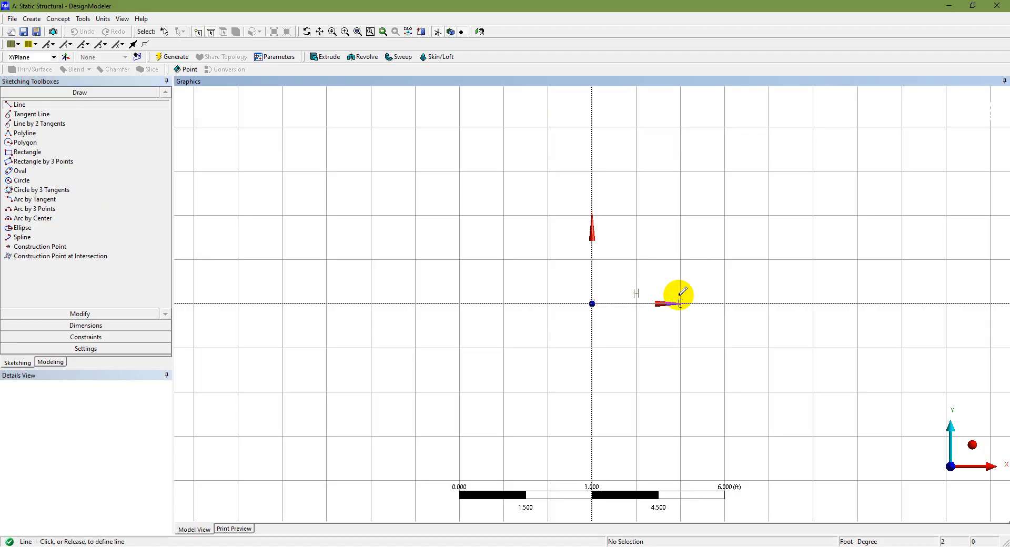
pyautogui.click(726, 303)
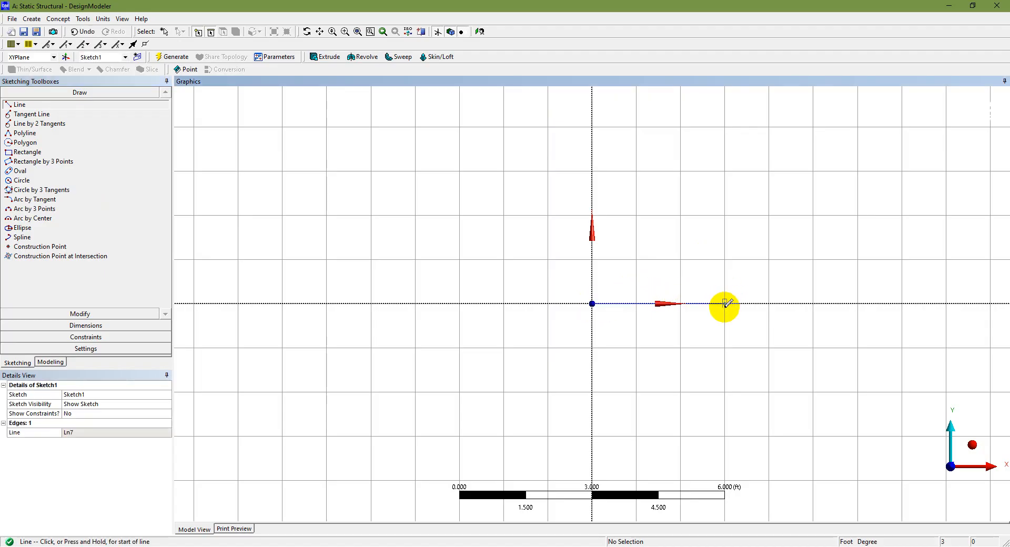
# Draw the top chord at Y = 3 ft as two consecutive 3 ft horizontal lines starting on the Y axis.
pyautogui.click(593, 169)
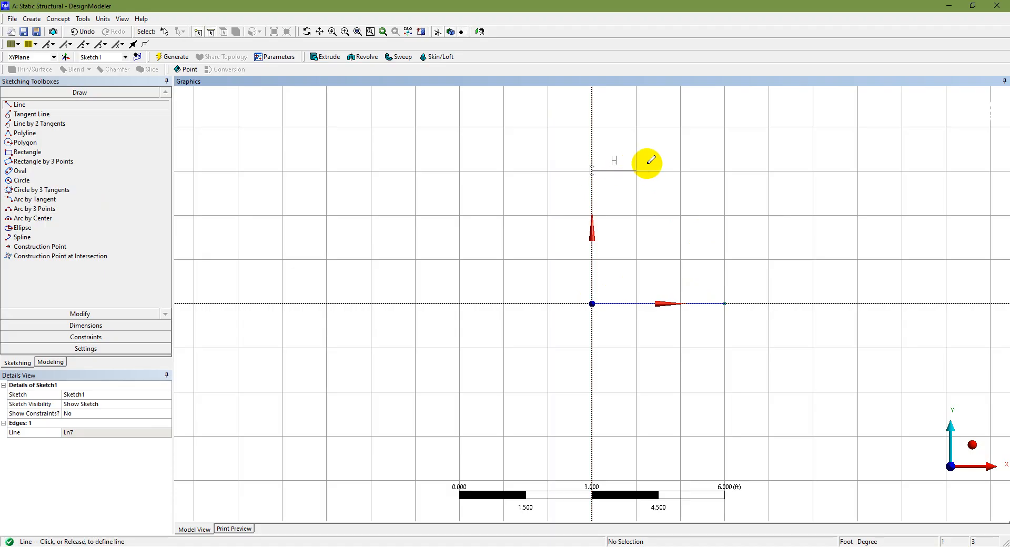
pyautogui.click(724, 170)
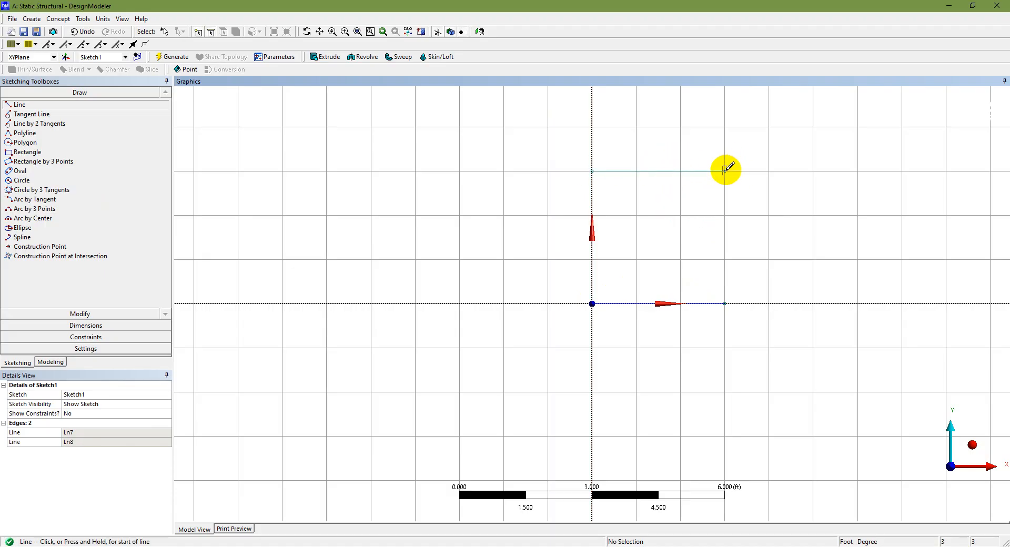
pyautogui.click(858, 170)
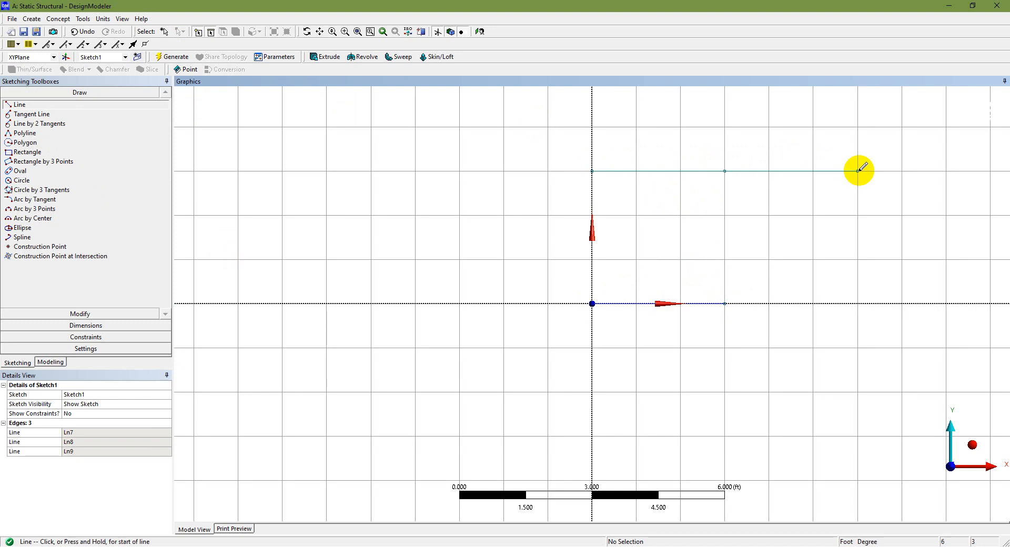
# Draw the vertical member from the top chord's middle joint to the bottom joint, plus diagonals joining both top chord ends to that bottom joint.
pyautogui.click(725, 170)
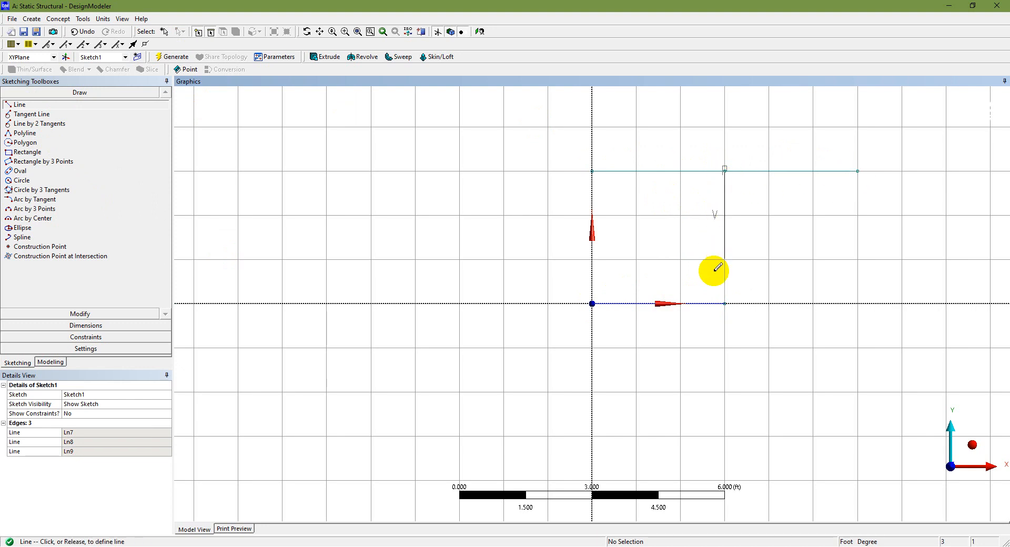
pyautogui.click(724, 304)
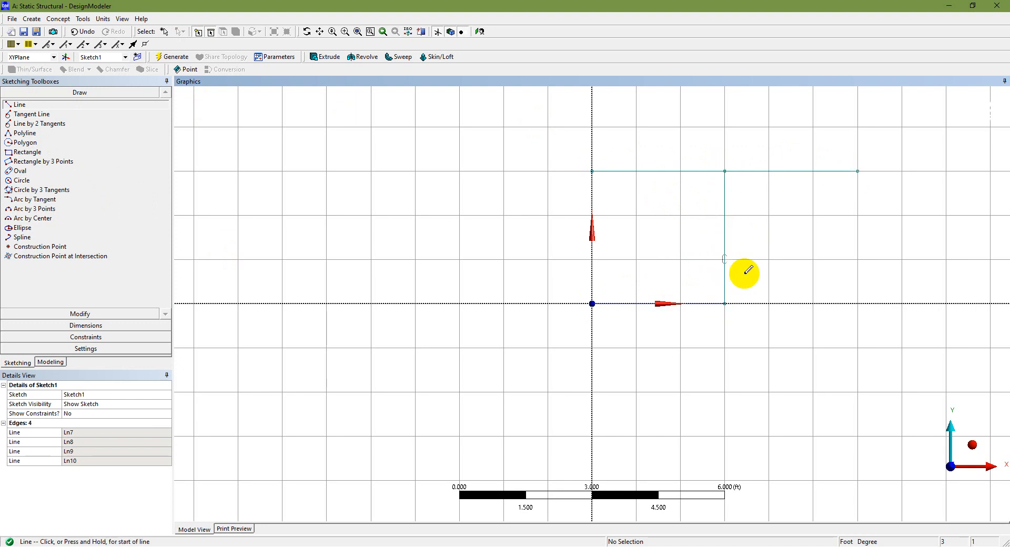
pyautogui.click(592, 170)
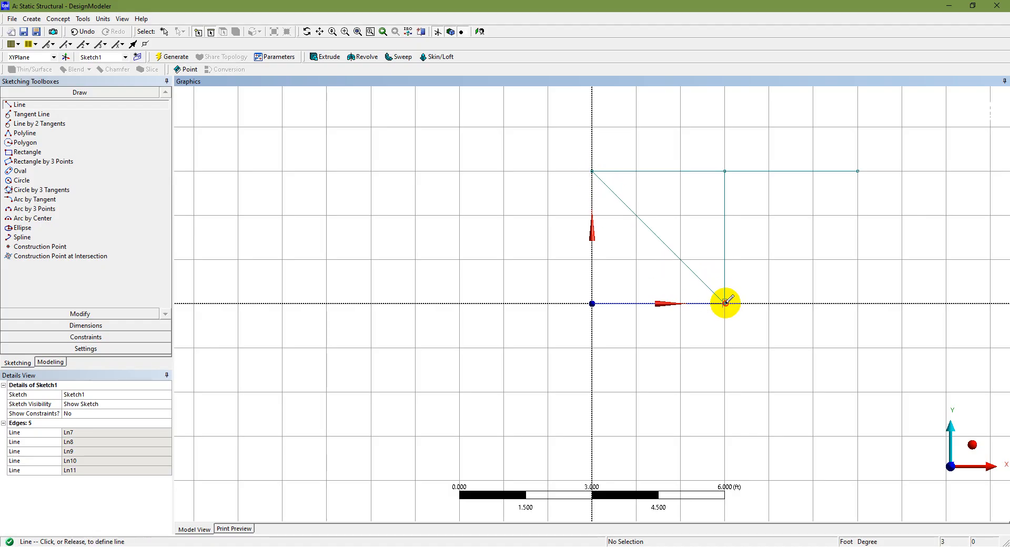
pyautogui.click(857, 171)
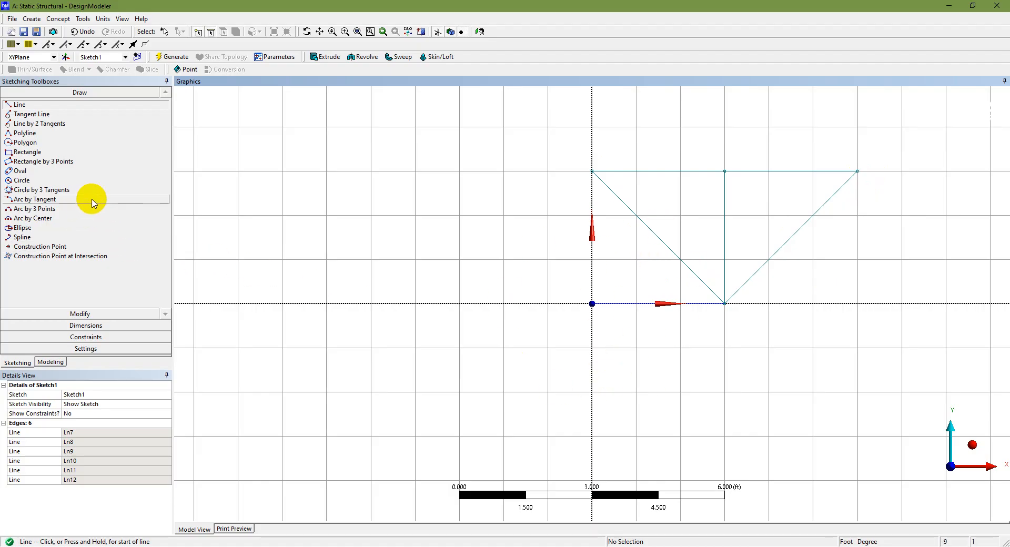
# Create a line body with Lines From Sketches, using Sketch1 as the base object and the Add Material operation, and generate it.
pyautogui.click(51, 362)
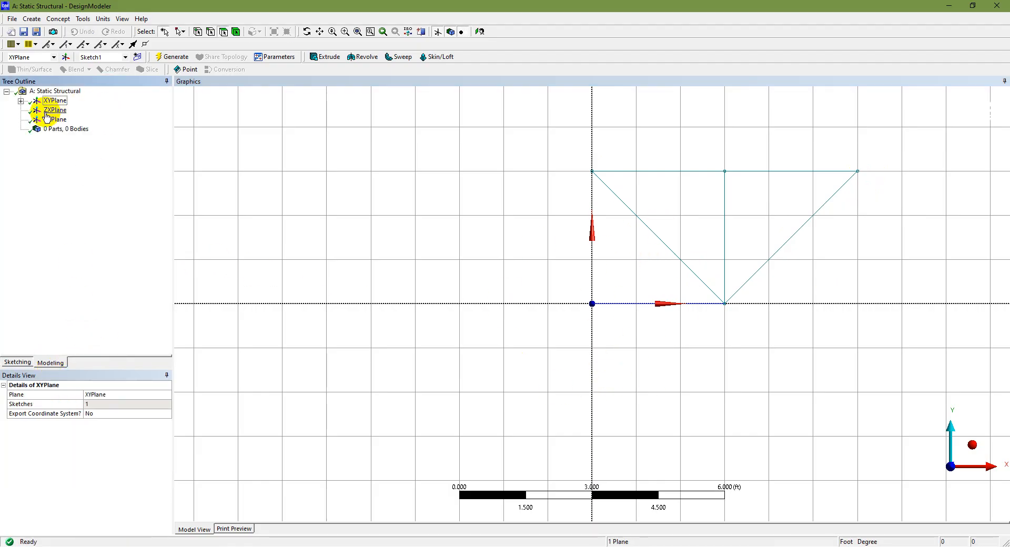
pyautogui.click(20, 101)
pyautogui.click(62, 110)
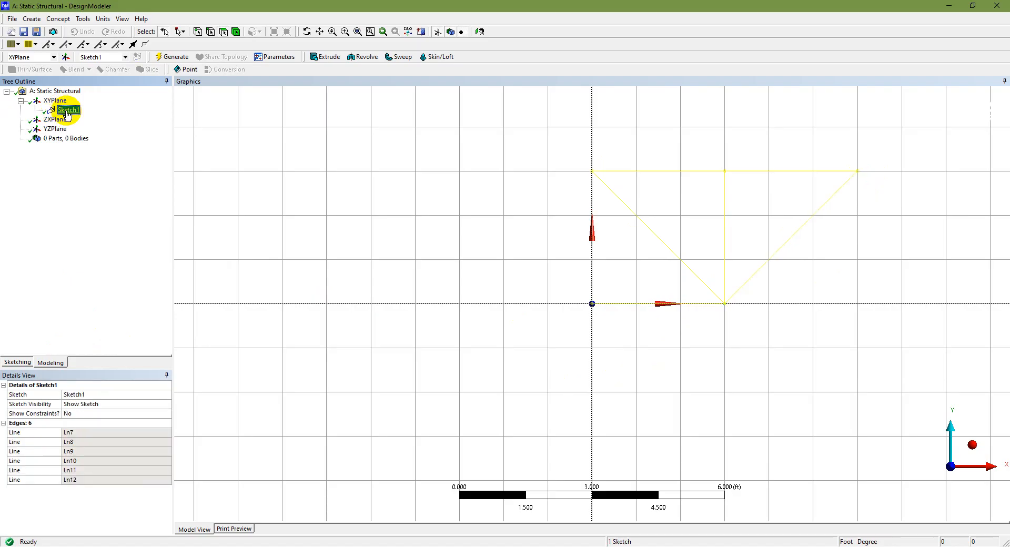
pyautogui.click(59, 19)
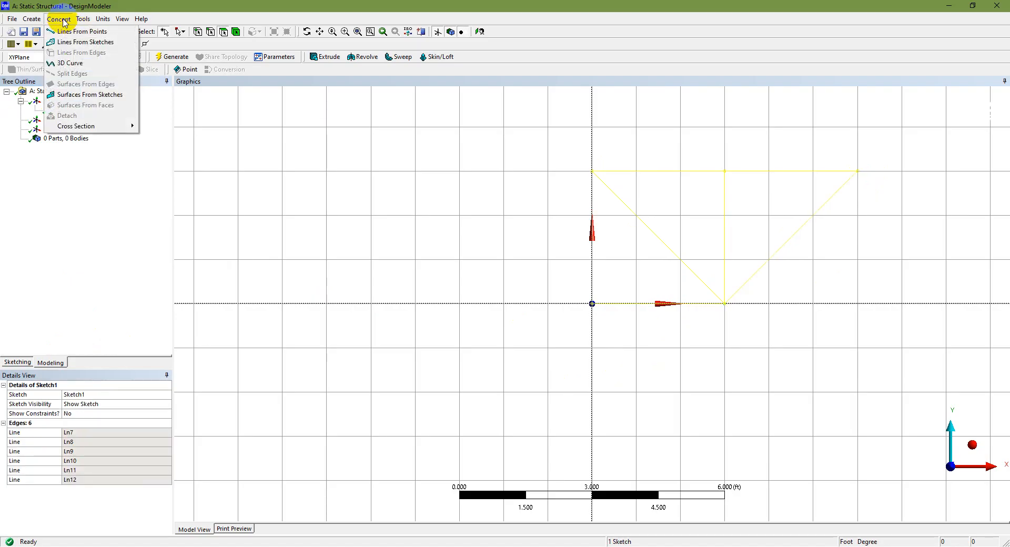
pyautogui.click(65, 22)
pyautogui.click(58, 19)
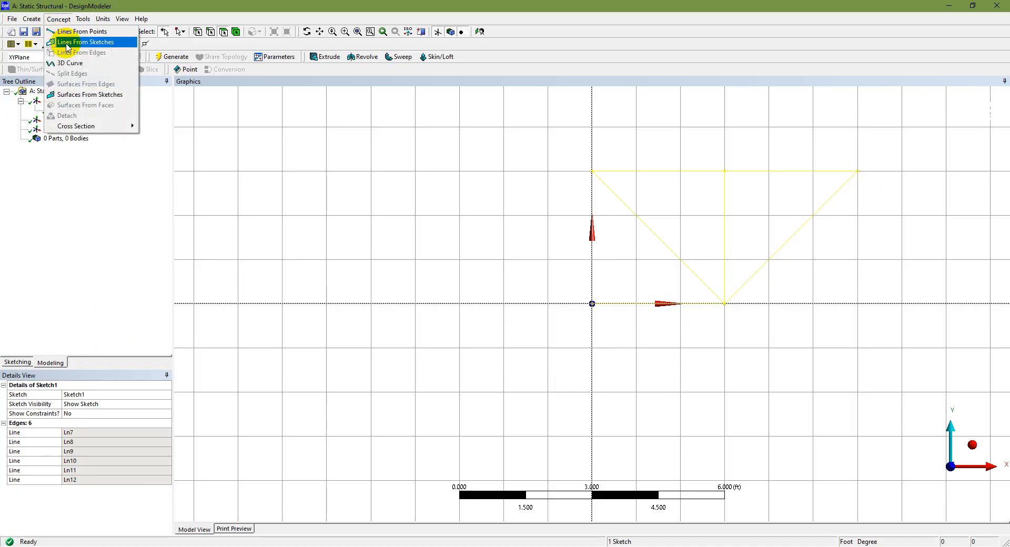
pyautogui.click(66, 43)
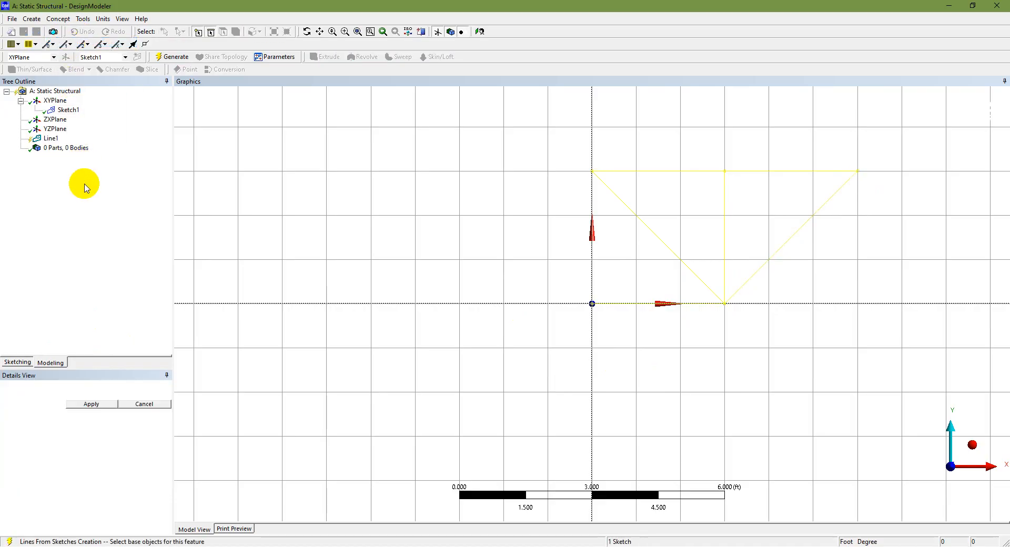
pyautogui.click(92, 404)
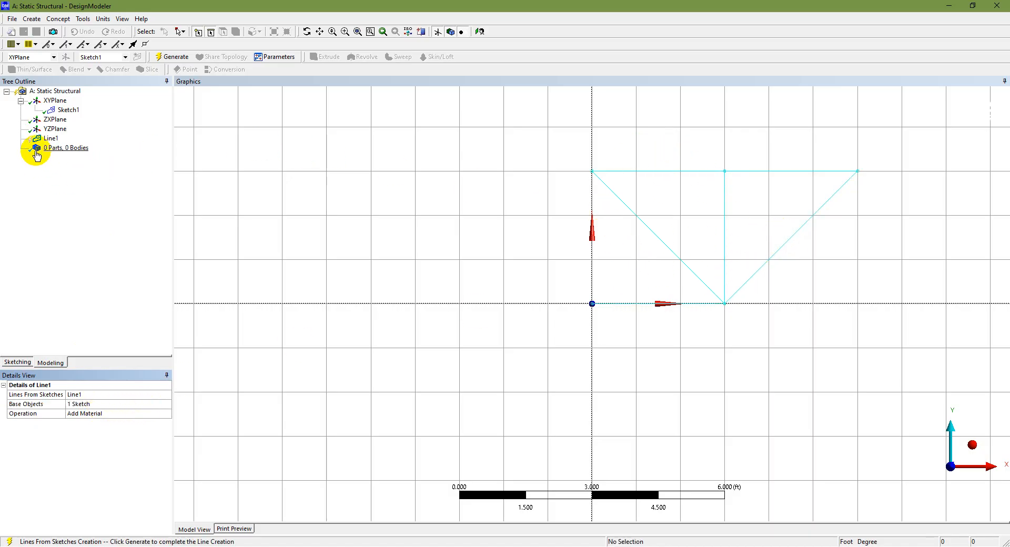
pyautogui.click(49, 139)
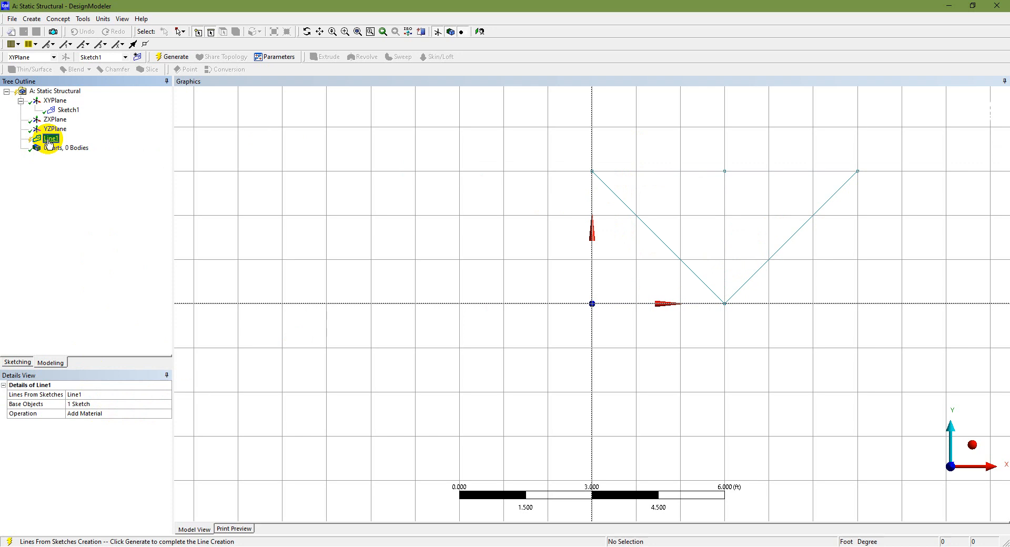
pyautogui.click(169, 58)
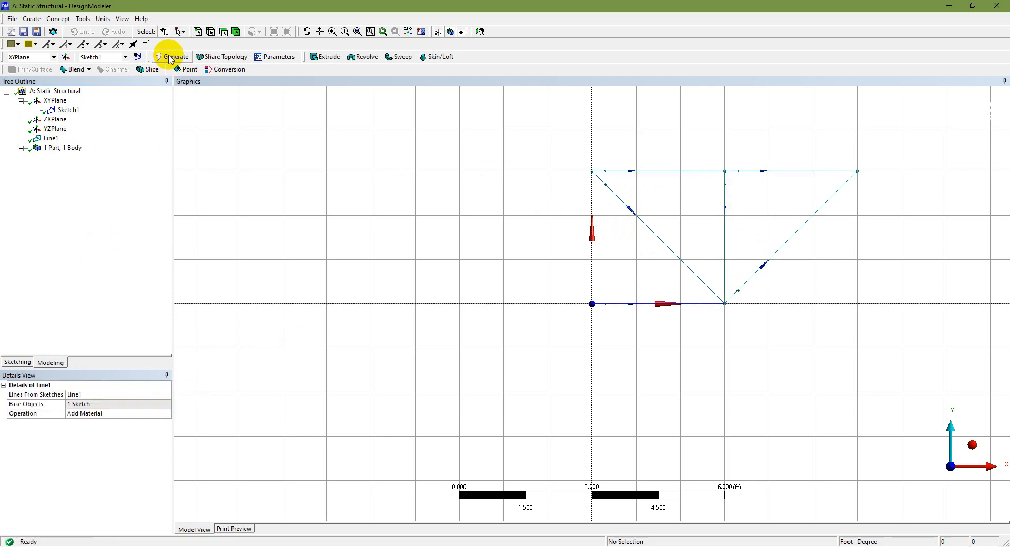
# Examine the line body's details, consult the balcony truss problem slide in PowerPoint for the cross-section dimensions, and return to DesignModeler.
pyautogui.click(21, 149)
pyautogui.click(69, 158)
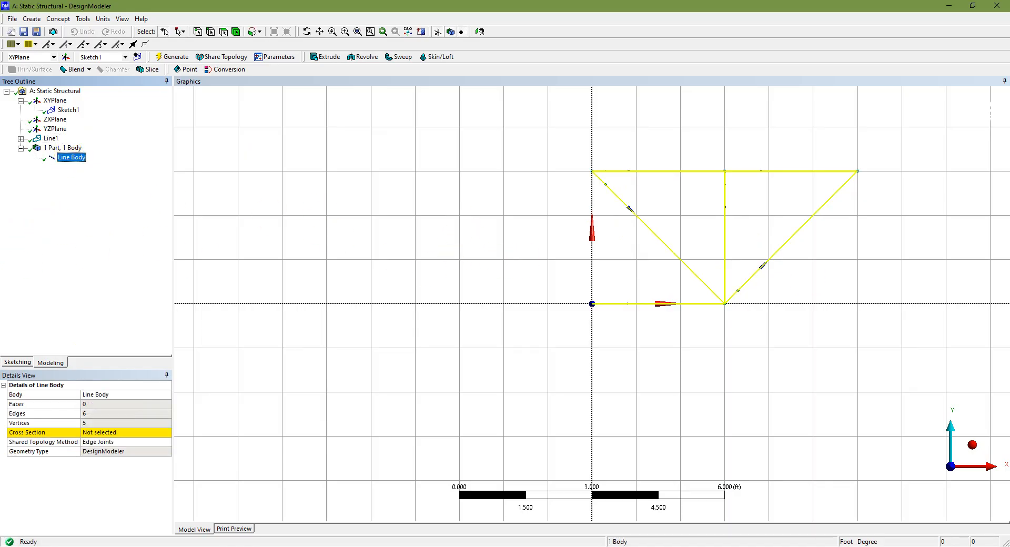
pyautogui.click(598, 546)
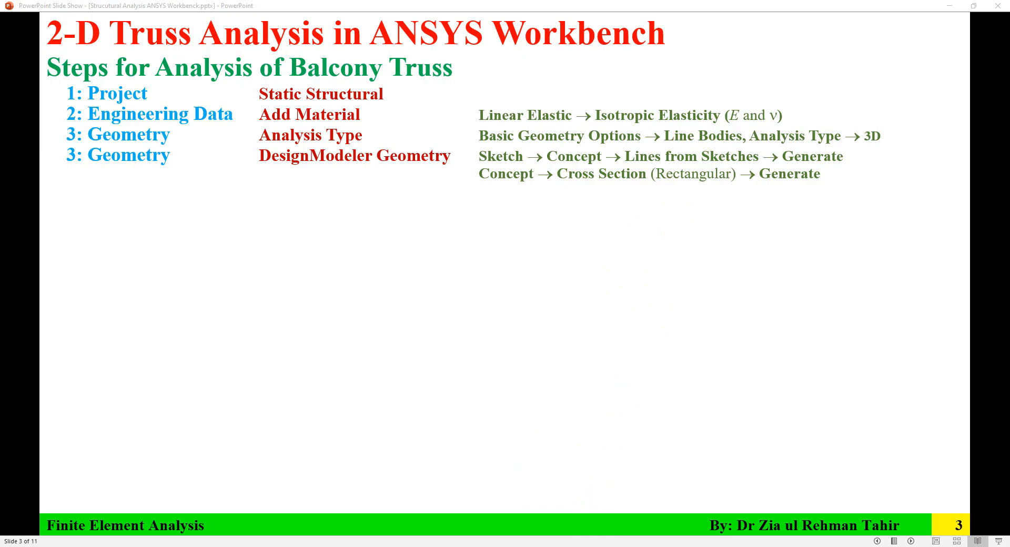
pyautogui.press('Left')
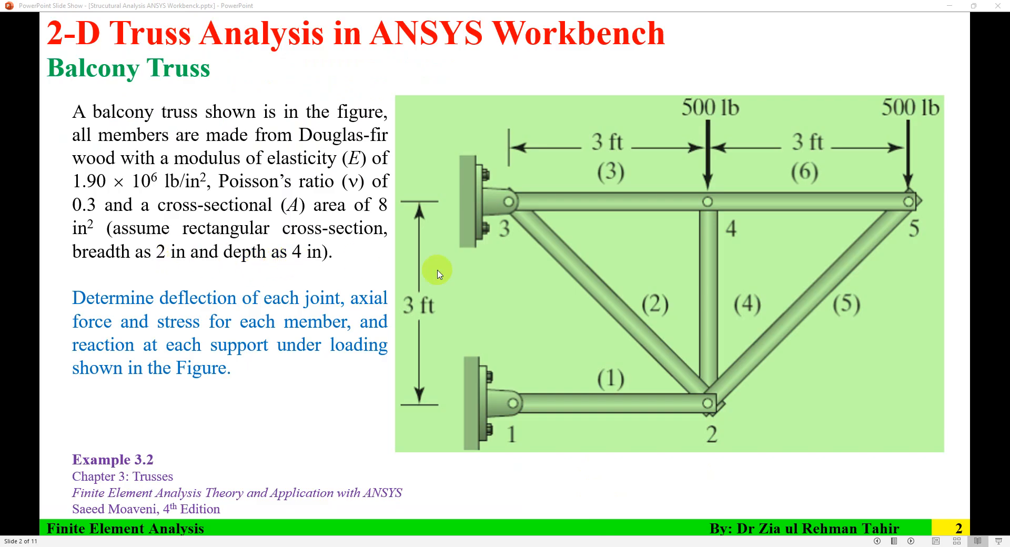
pyautogui.hotkey('alt', 'Tab')
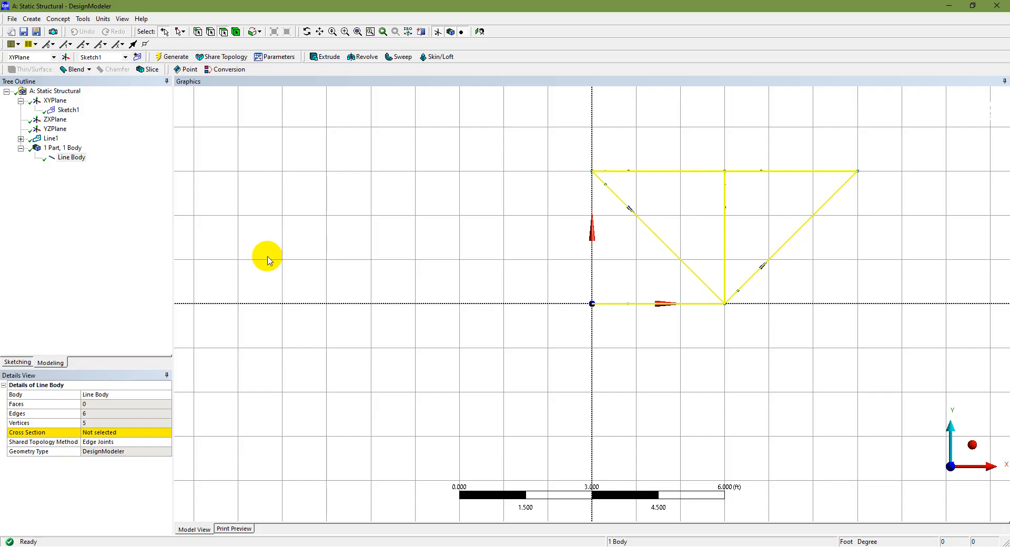
# Add a rectangular cross section and switch the length unit to inch.
pyautogui.click(54, 21)
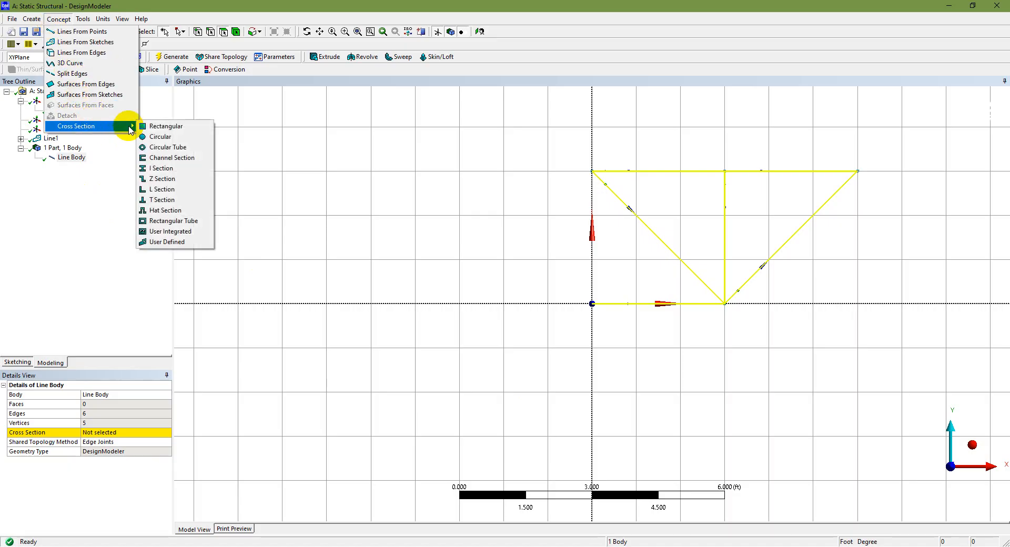
pyautogui.click(156, 127)
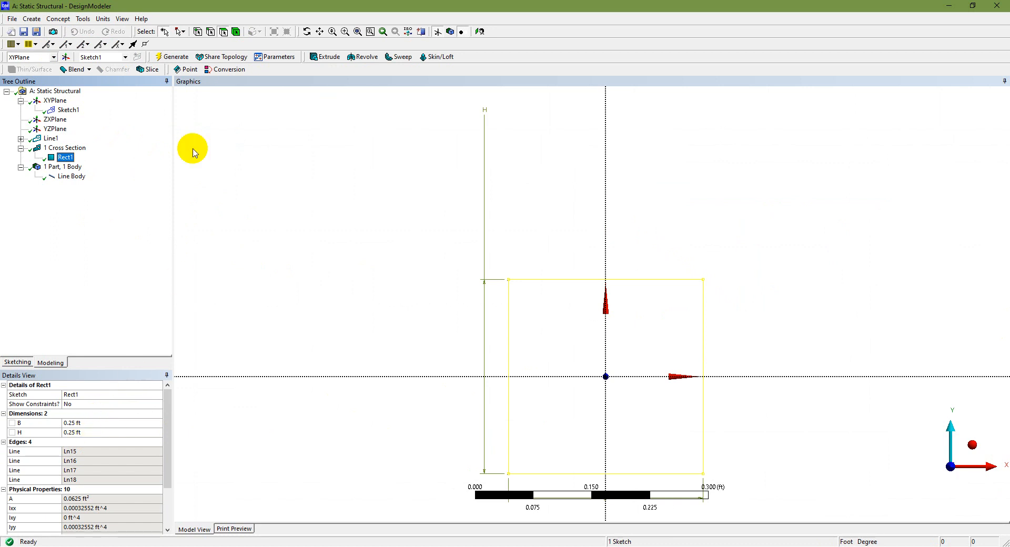
pyautogui.click(104, 19)
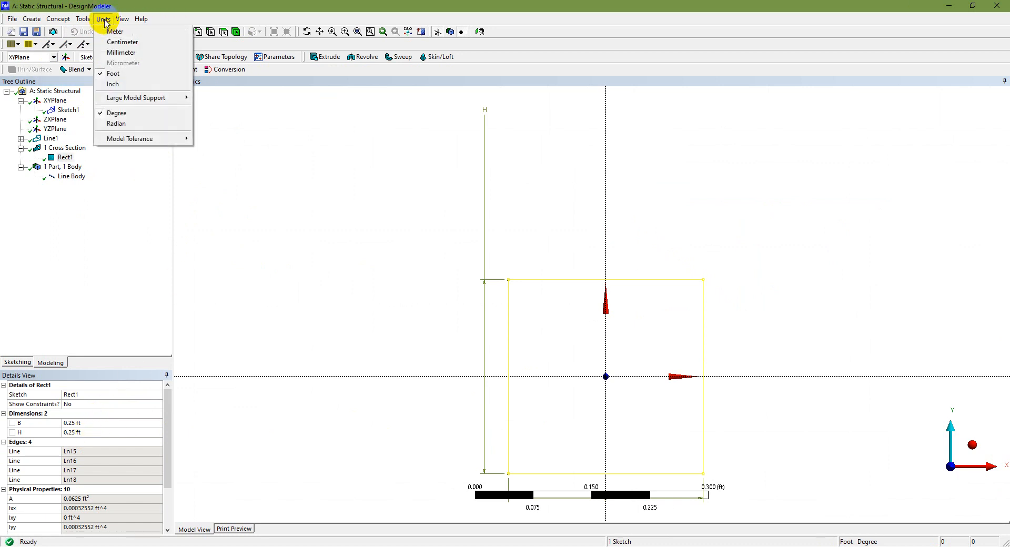
pyautogui.click(113, 84)
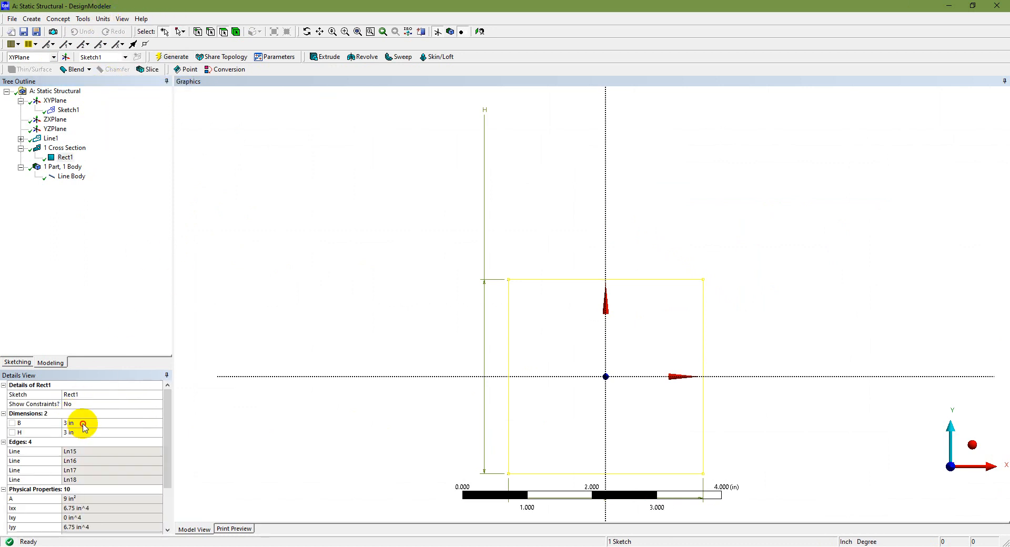
# Set the rectangular cross section's width B to 2 in and height H to 4 in, and regenerate the model.
pyautogui.click(83, 424)
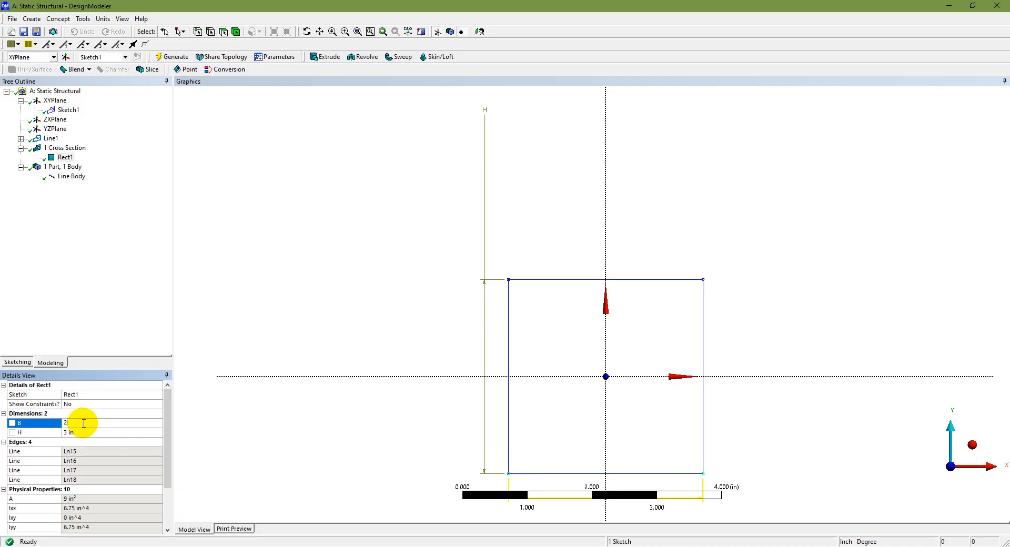
pyautogui.click(93, 432)
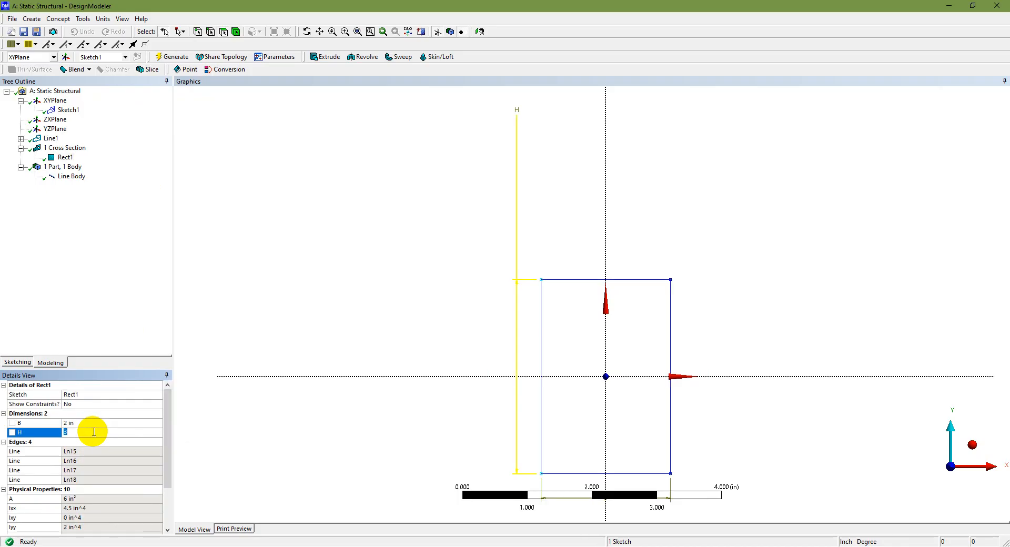
pyautogui.write('4')
pyautogui.press('Return')
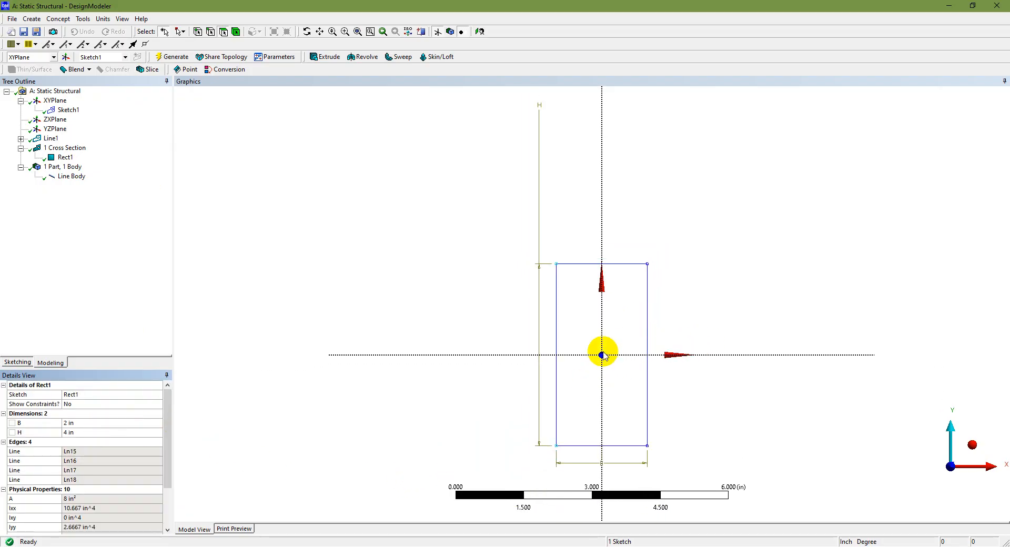
pyautogui.click(165, 58)
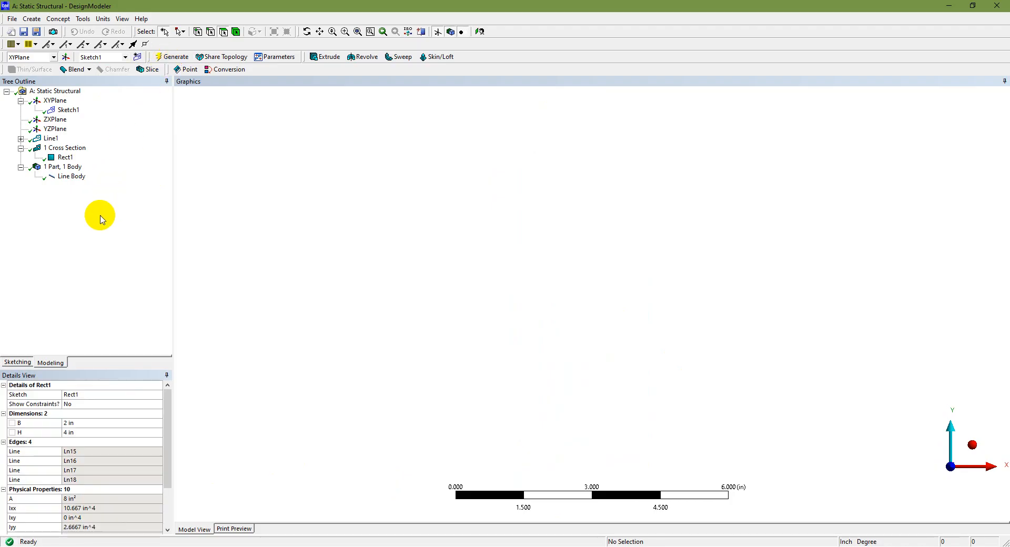
# Display the rectangular cross section Rect1 for review and switch to the PowerPoint slide listing the truss analysis steps.
pyautogui.click(65, 157)
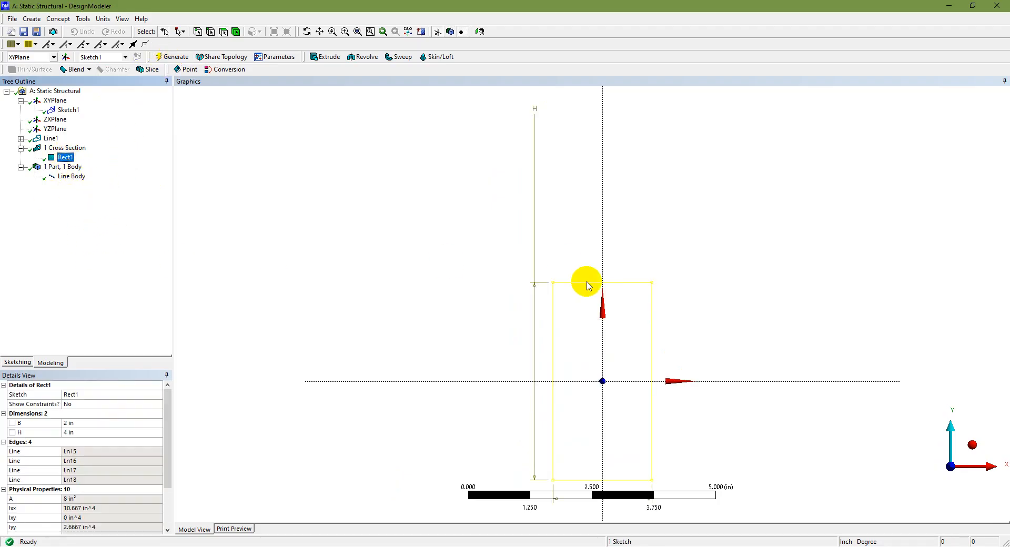
pyautogui.click(581, 546)
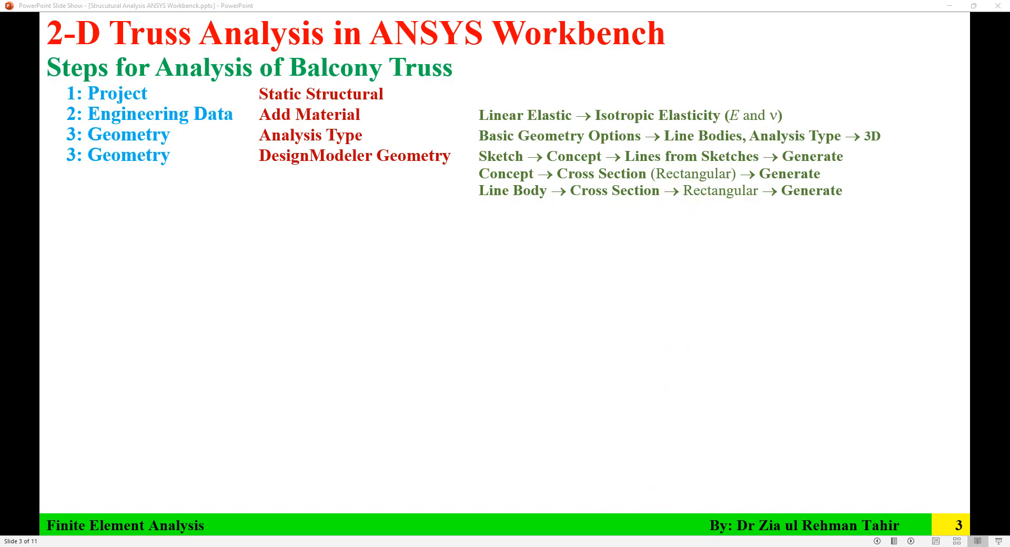
# Return to DesignModeler and look through the cross sections available for the line body.
pyautogui.hotkey('alt', 'Tab')
pyautogui.click(72, 176)
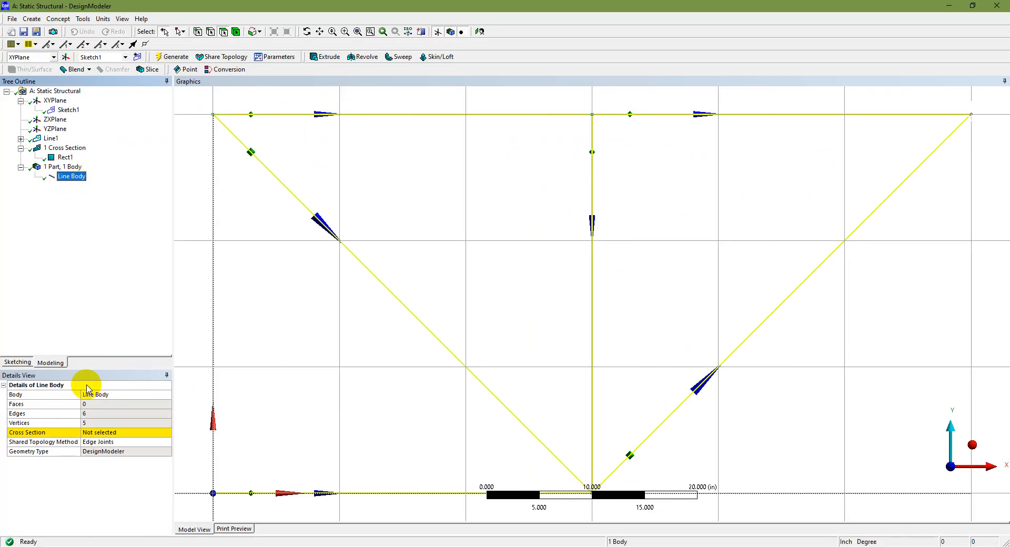
pyautogui.click(128, 434)
pyautogui.click(167, 433)
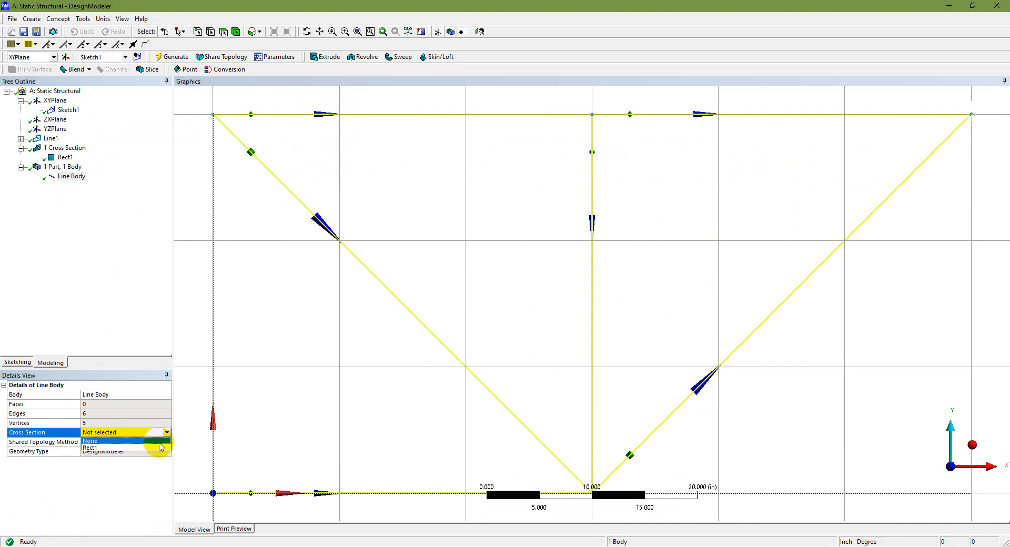
# Rename the cross section Rect1 to Rectangular.
pyautogui.click(65, 158)
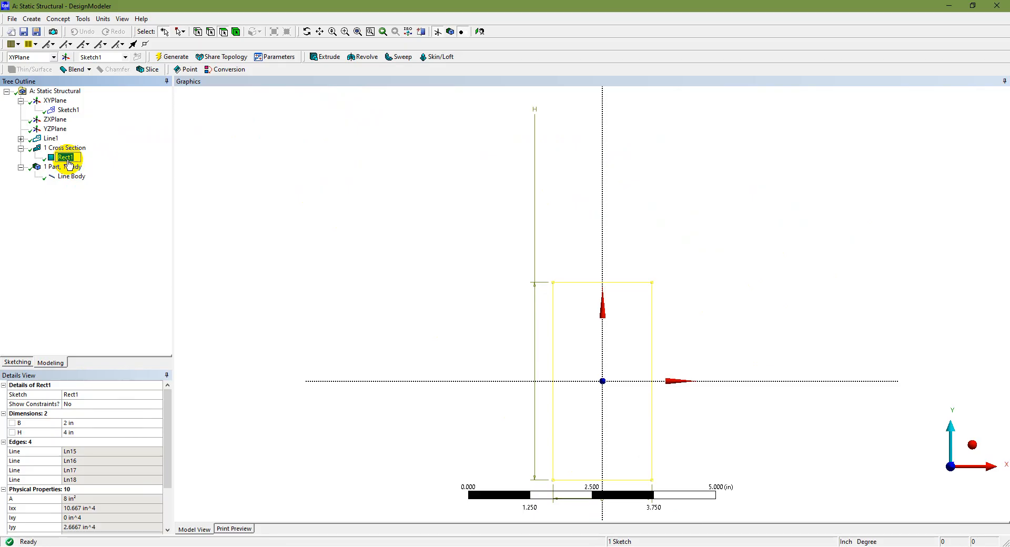
pyautogui.write('Rectangular')
pyautogui.press('Return')
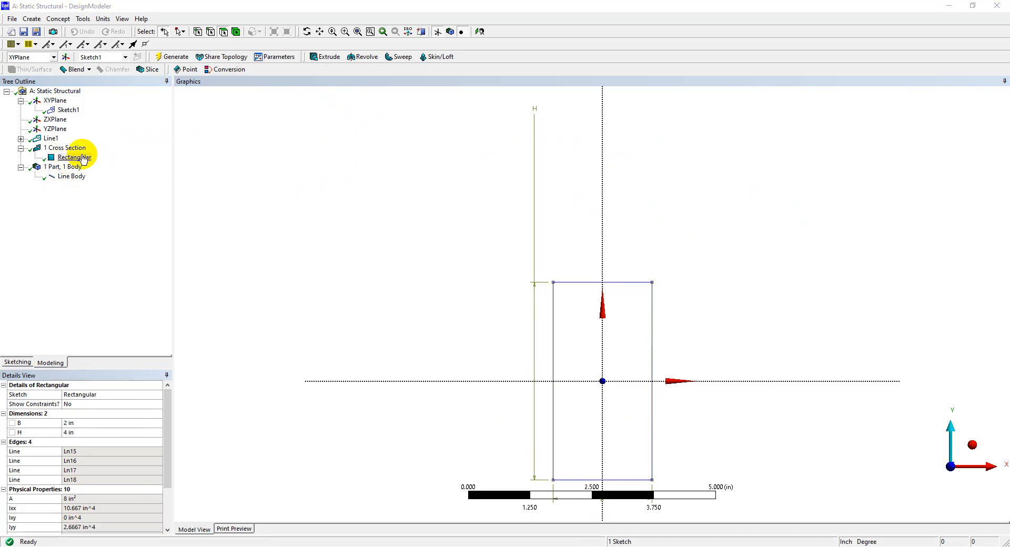
pyautogui.click(82, 158)
# Assign the Rectangular cross section to the line body and regenerate the model.
pyautogui.click(71, 176)
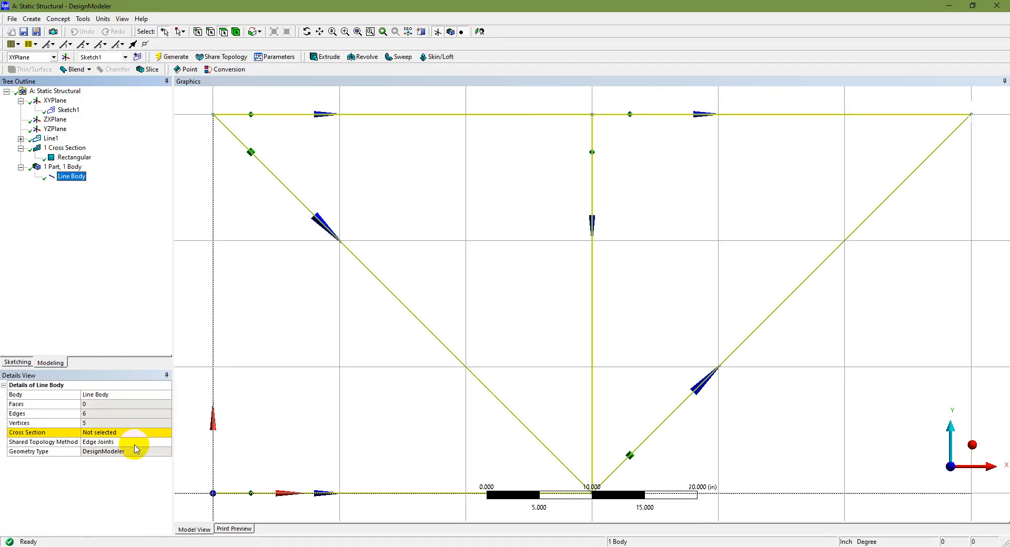
pyautogui.click(143, 434)
pyautogui.click(167, 432)
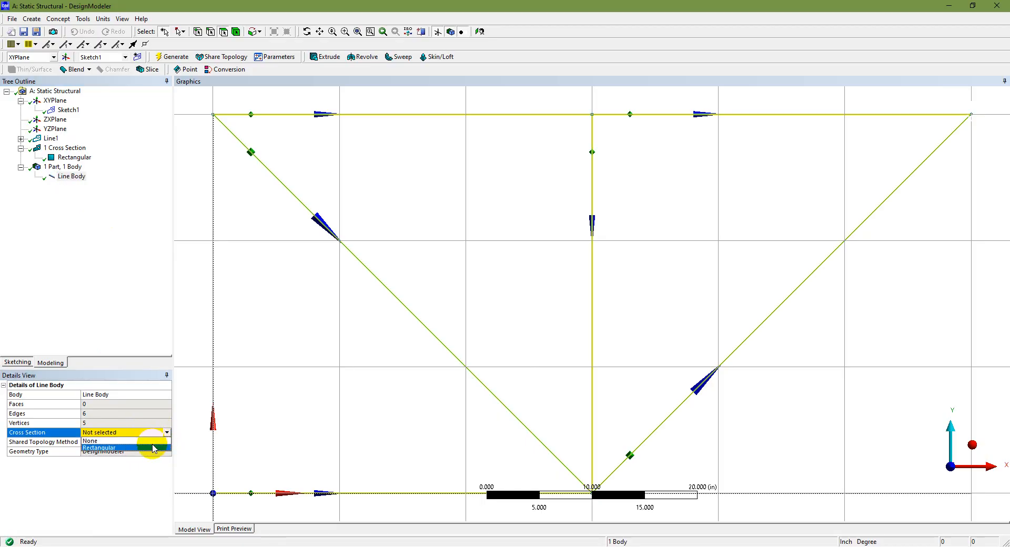
pyautogui.click(153, 442)
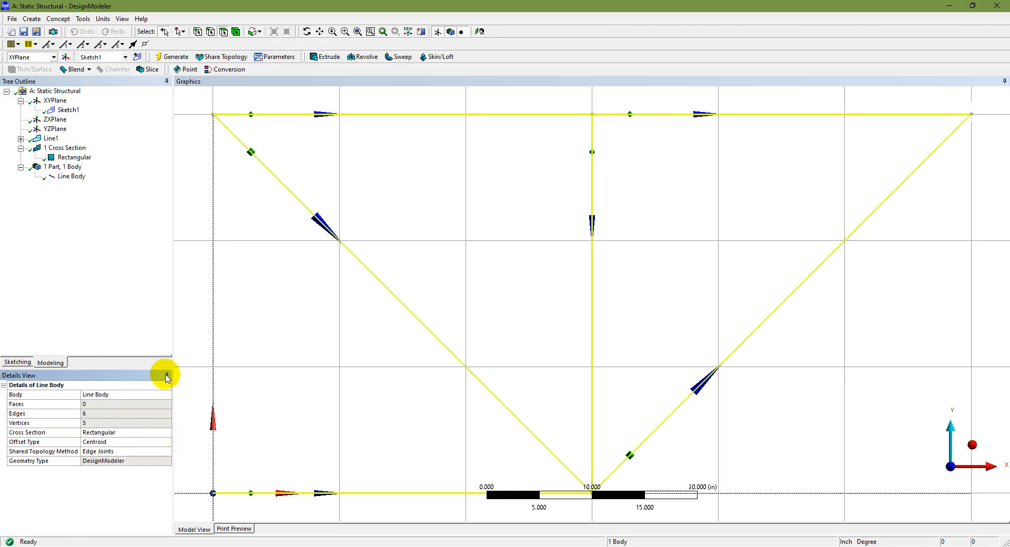
pyautogui.click(176, 57)
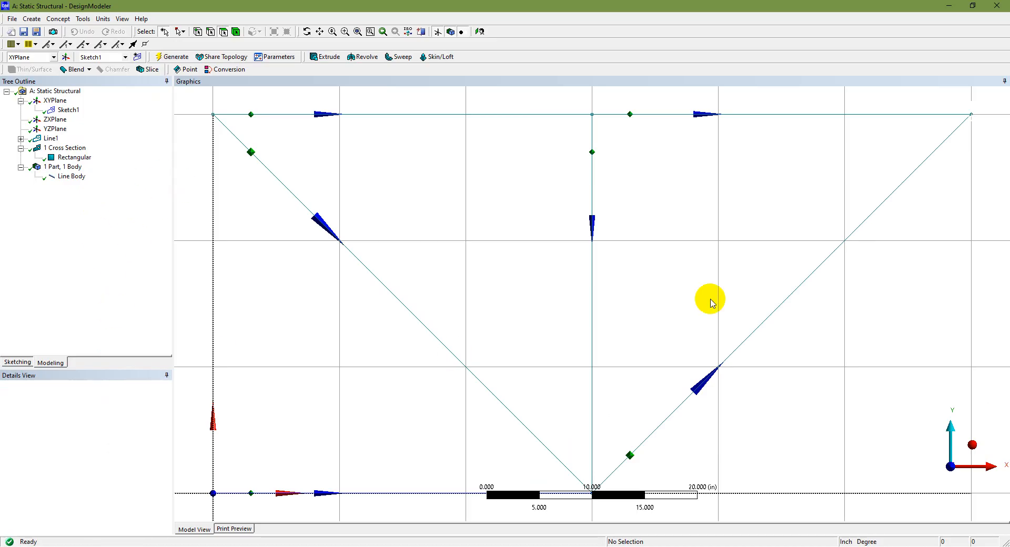
# Turn off the 2D grid display in the sketching settings and bring up the dimension tools.
pyautogui.click(971, 444)
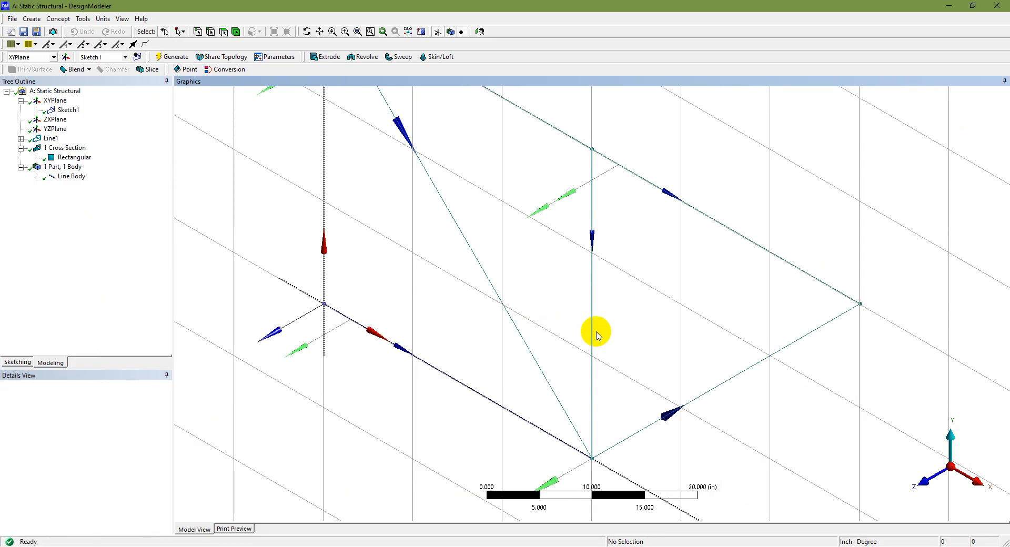
pyautogui.scroll(-5, 593, 333)
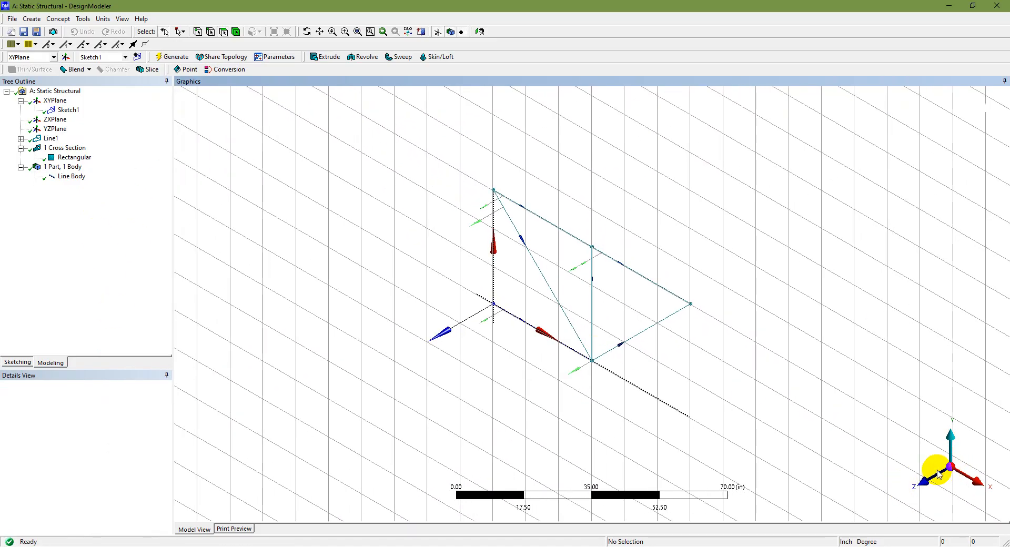
pyautogui.click(926, 483)
pyautogui.scroll(3, 598, 322)
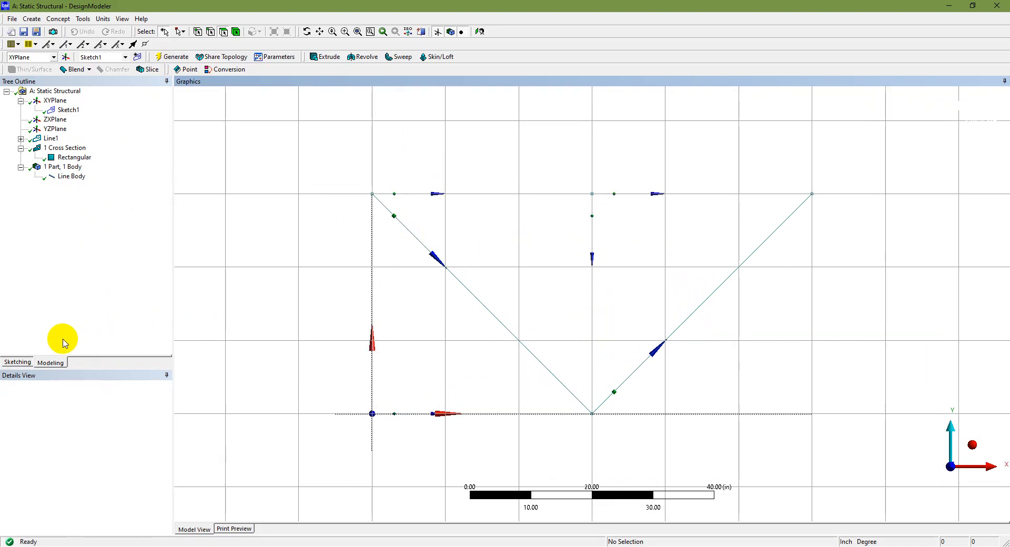
pyautogui.click(11, 363)
pyautogui.click(88, 349)
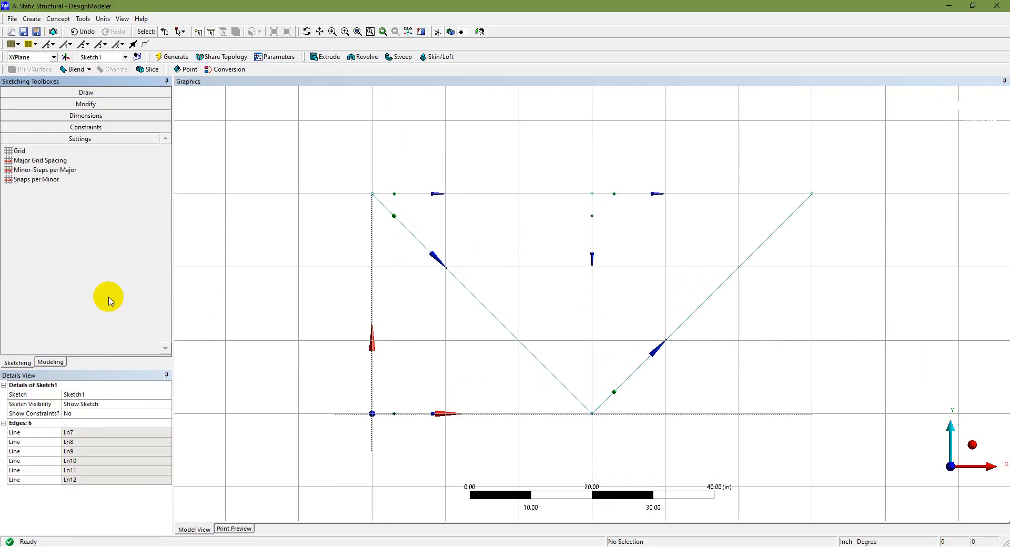
pyautogui.click(79, 151)
pyautogui.click(138, 150)
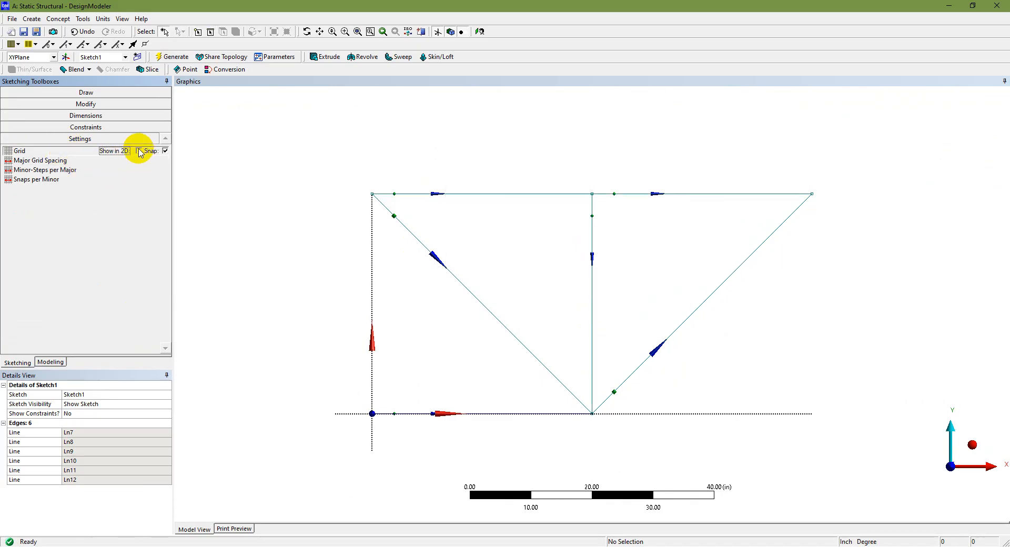
pyautogui.scroll(2, 339, 389)
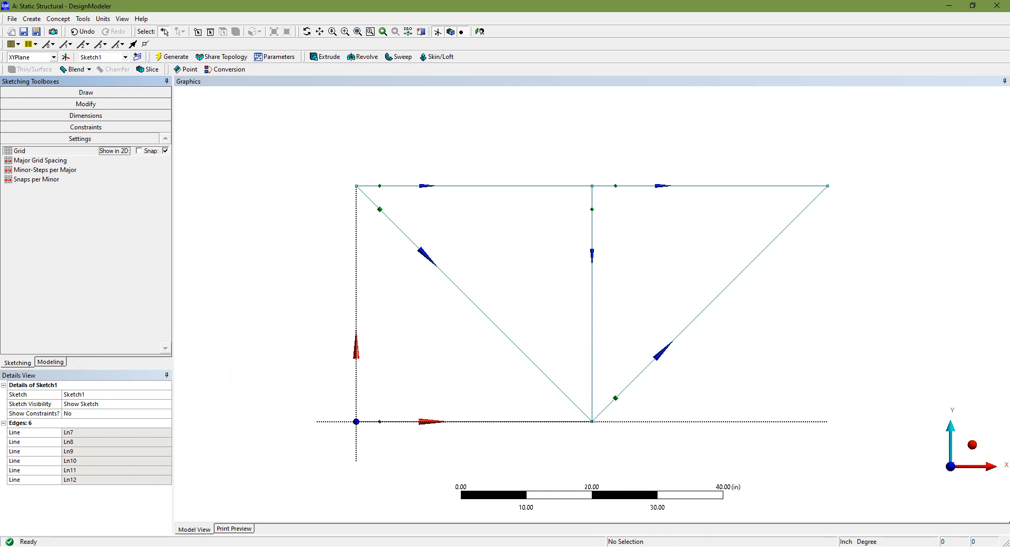
pyautogui.click(86, 115)
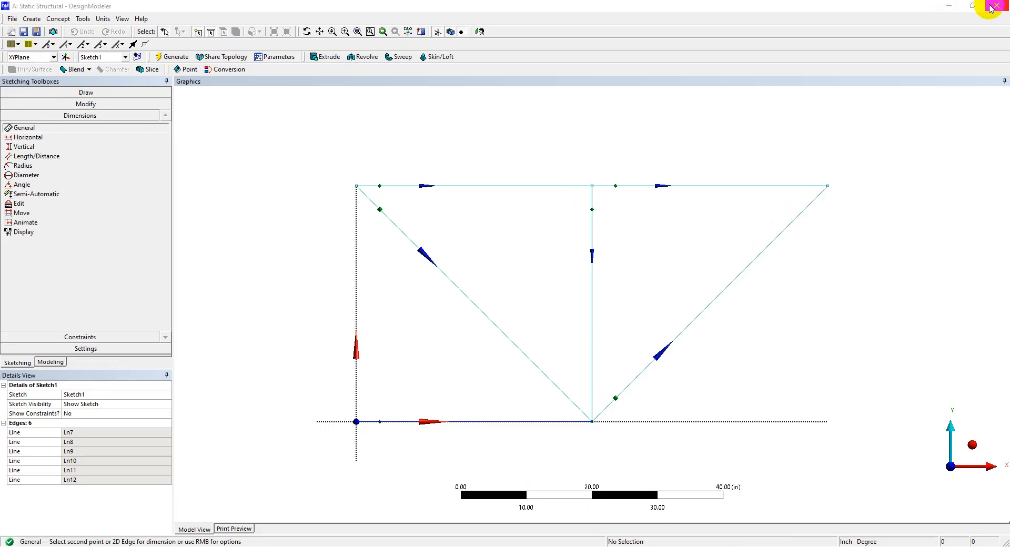
# Reveal the Model step on the PowerPoint analysis slide, switch to Workbench, and open the Static Structural system's model in Mechanical.
pyautogui.hotkey('alt', 'Tab')
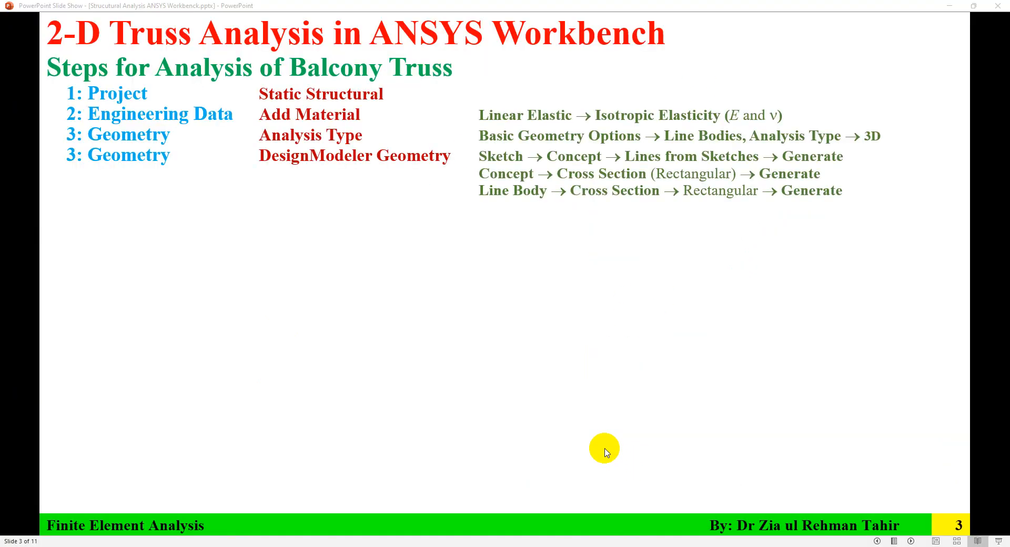
pyautogui.click(477, 384)
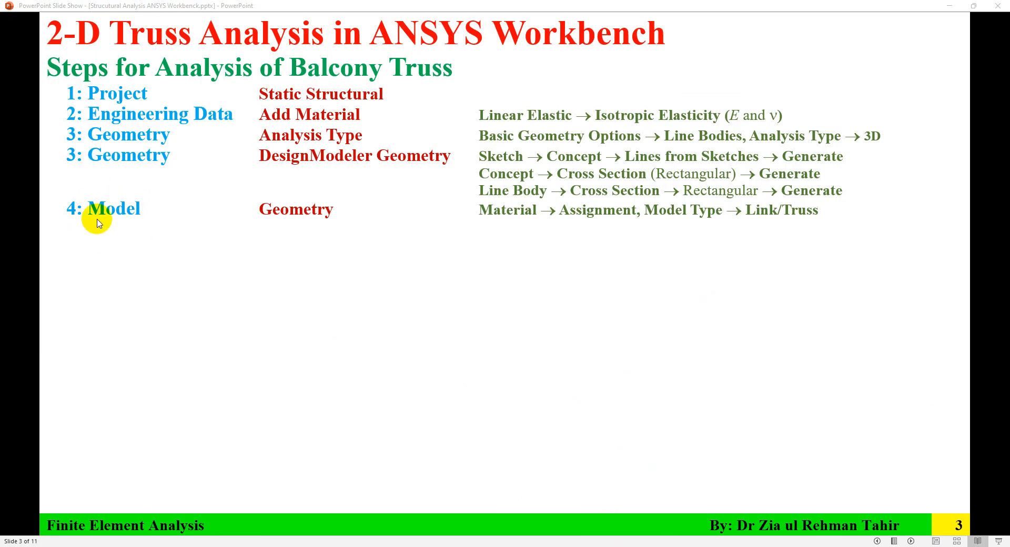
pyautogui.click(647, 546)
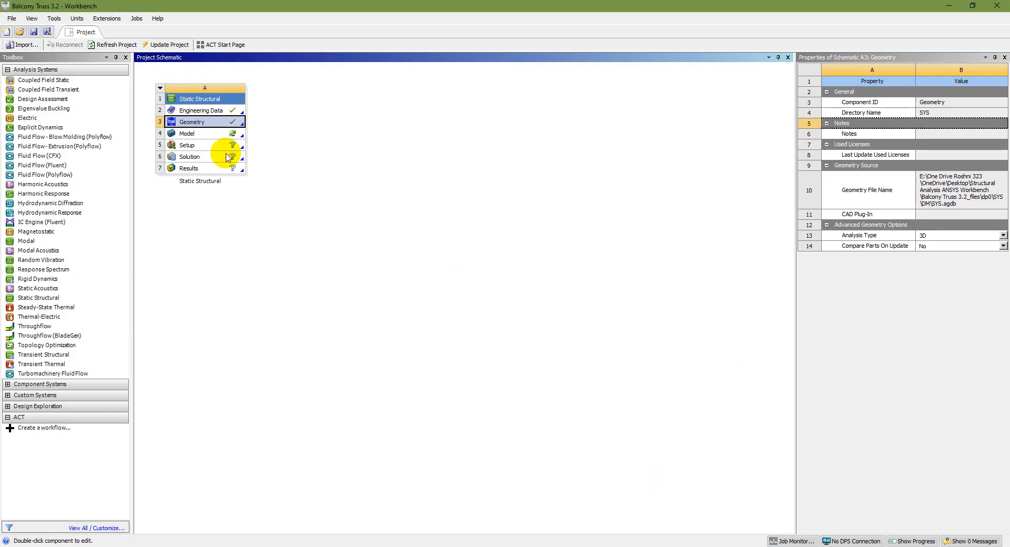
pyautogui.click(221, 134)
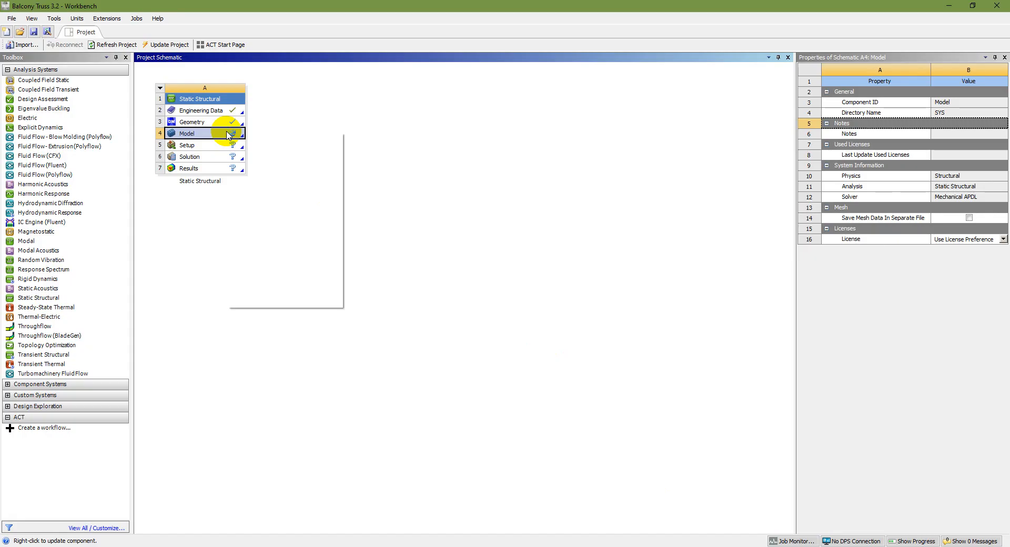
pyautogui.doubleClick(198, 133)
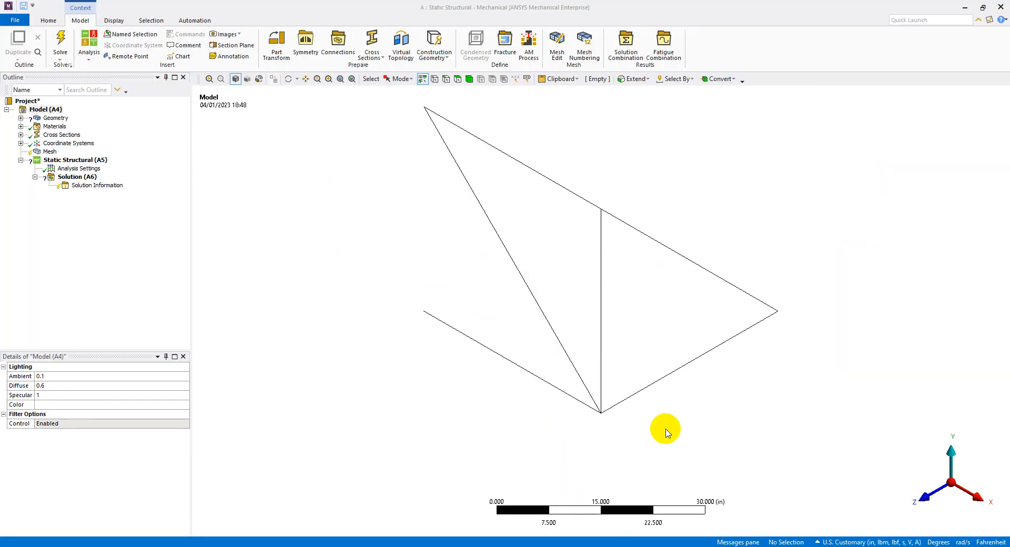
# Consult the PowerPoint analysis steps, return to Mechanical, and assign Wood as the line body's material.
pyautogui.click(632, 546)
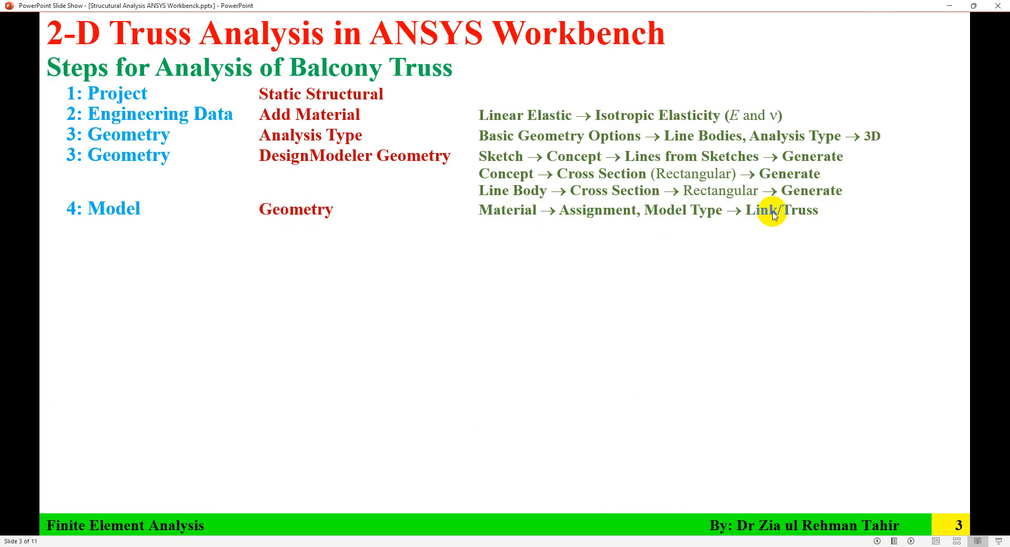
pyautogui.hotkey('alt', 'Tab')
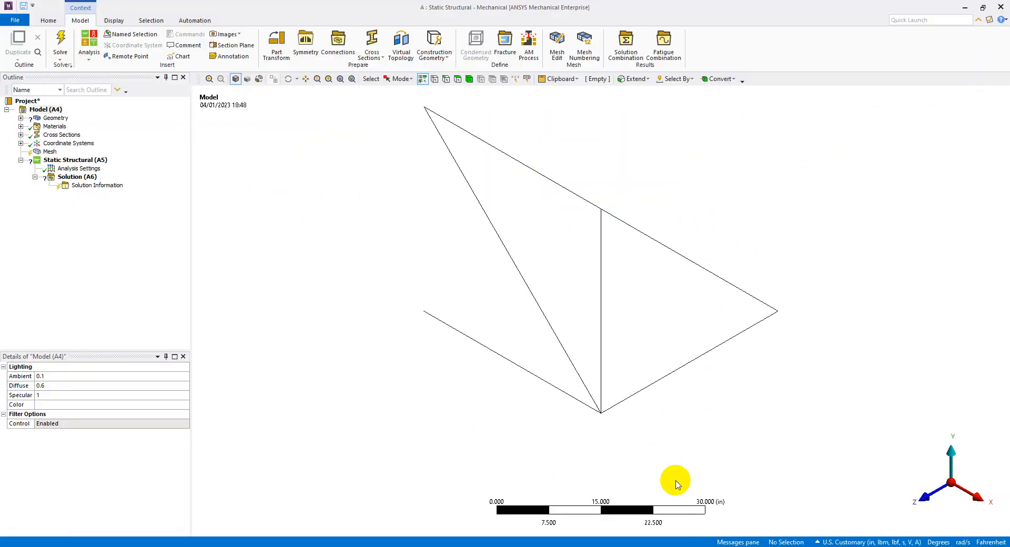
pyautogui.click(20, 118)
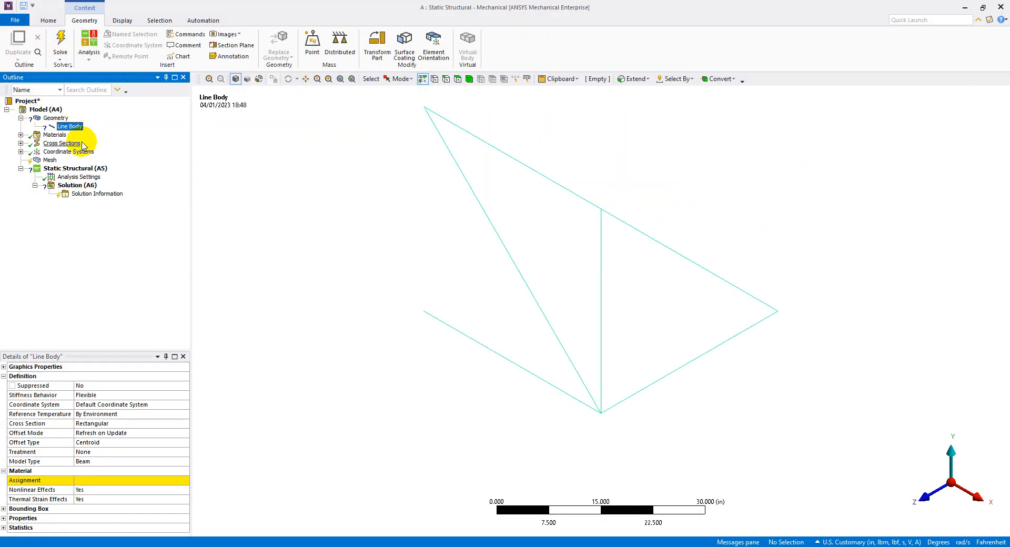
pyautogui.click(157, 480)
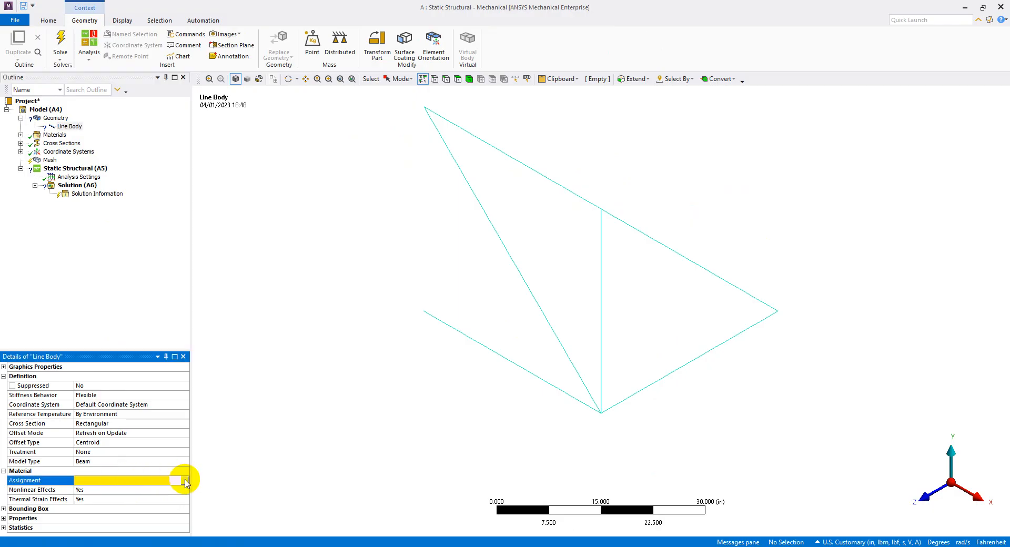
pyautogui.click(185, 480)
pyautogui.click(232, 348)
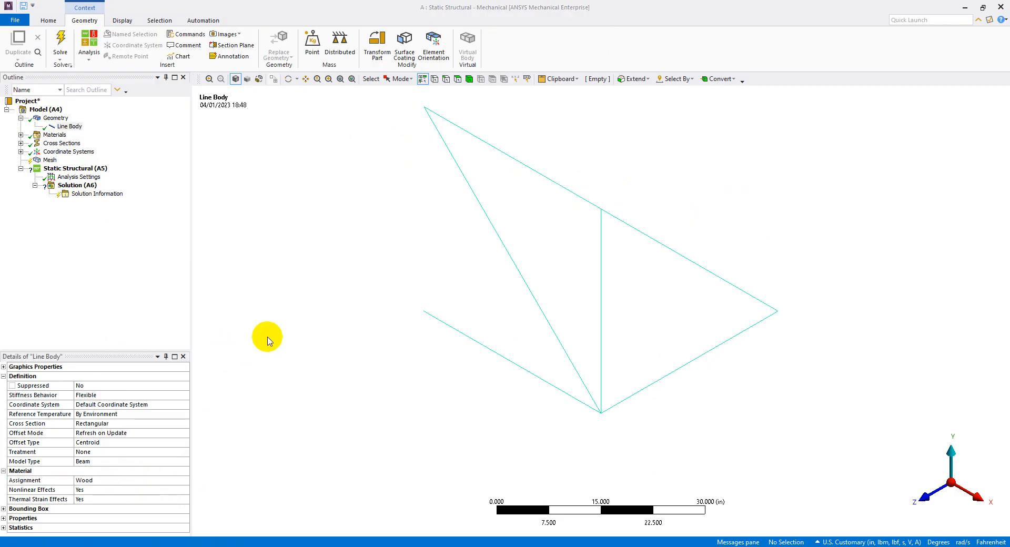
# Set the line body's model type to Link/Truss and save the project.
pyautogui.doubleClick(101, 463)
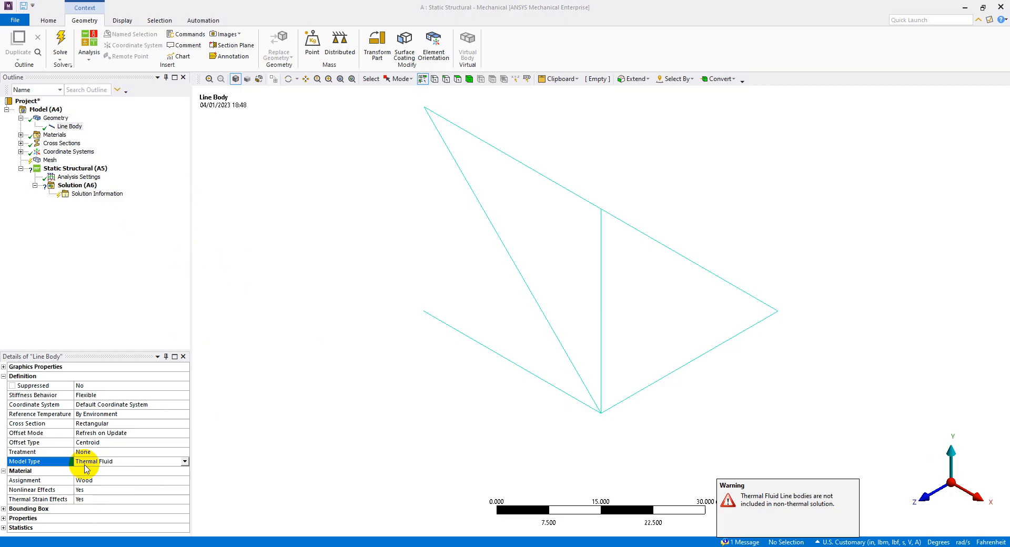
pyautogui.click(184, 461)
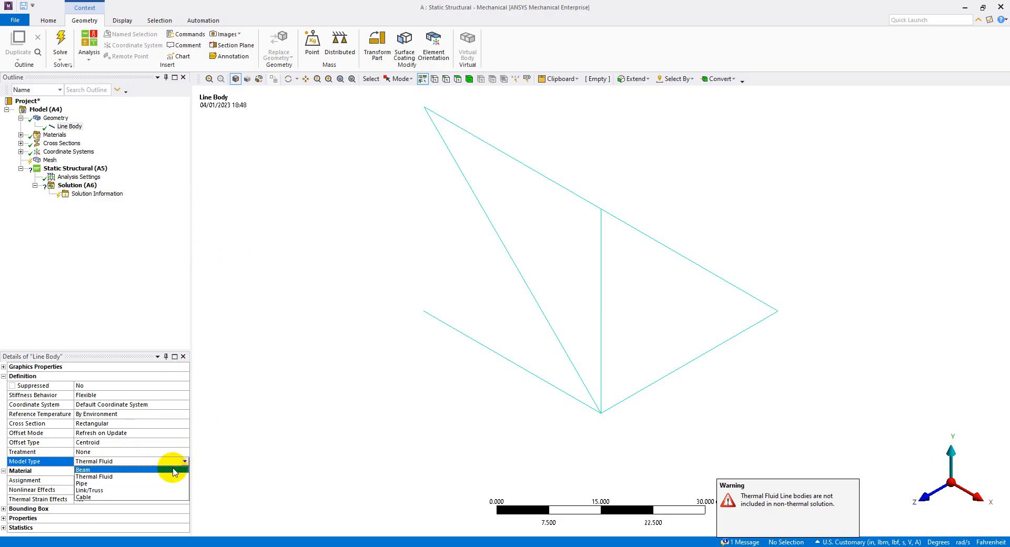
pyautogui.click(176, 489)
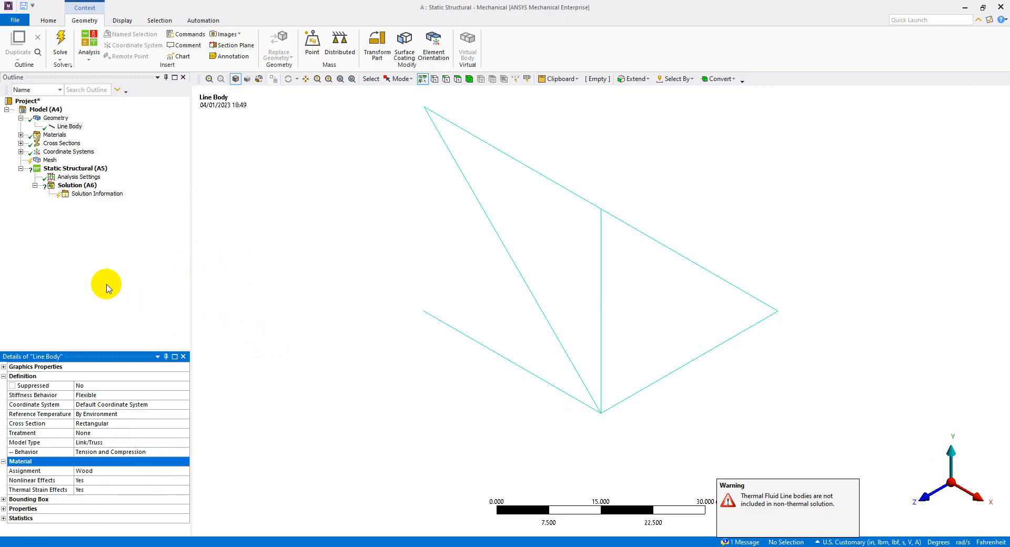
pyautogui.click(106, 284)
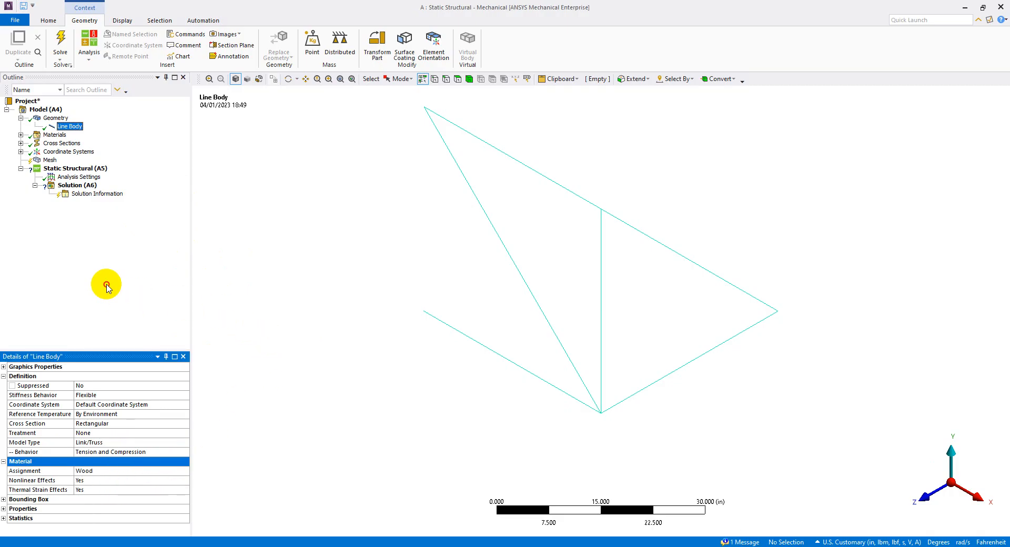
pyautogui.click(23, 7)
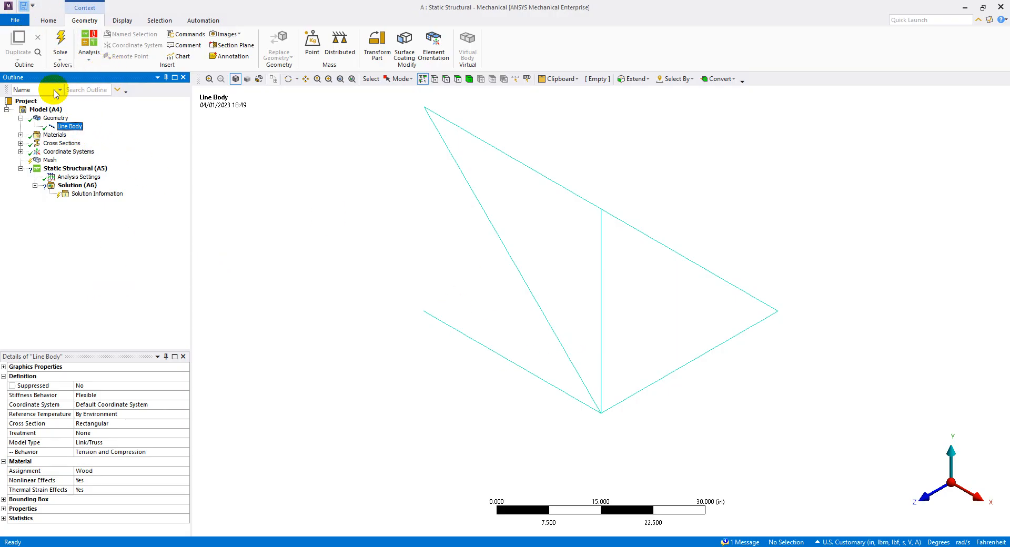
# Preview the truss with solid cross sections in isometric view and switch back to the plain line display.
pyautogui.click(920, 497)
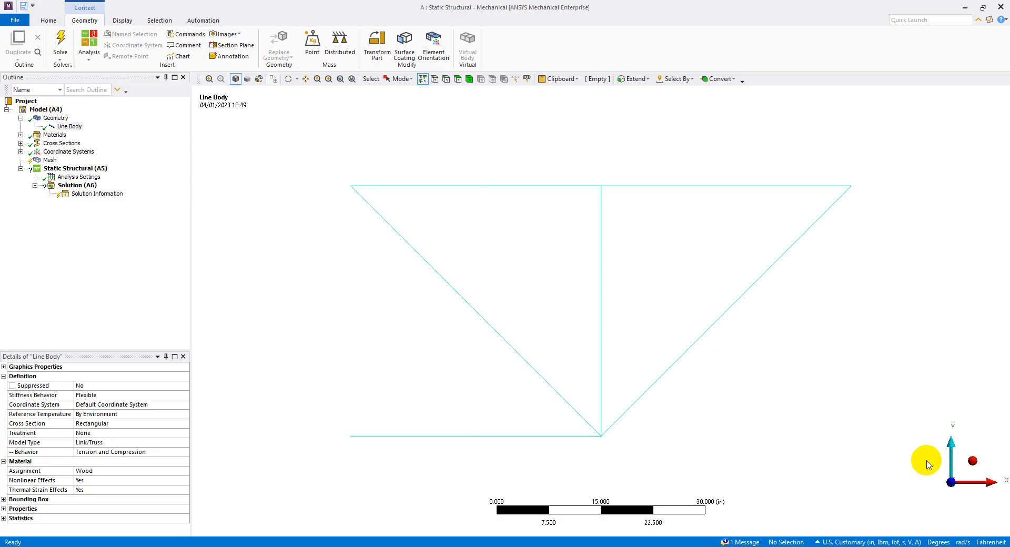
pyautogui.click(972, 461)
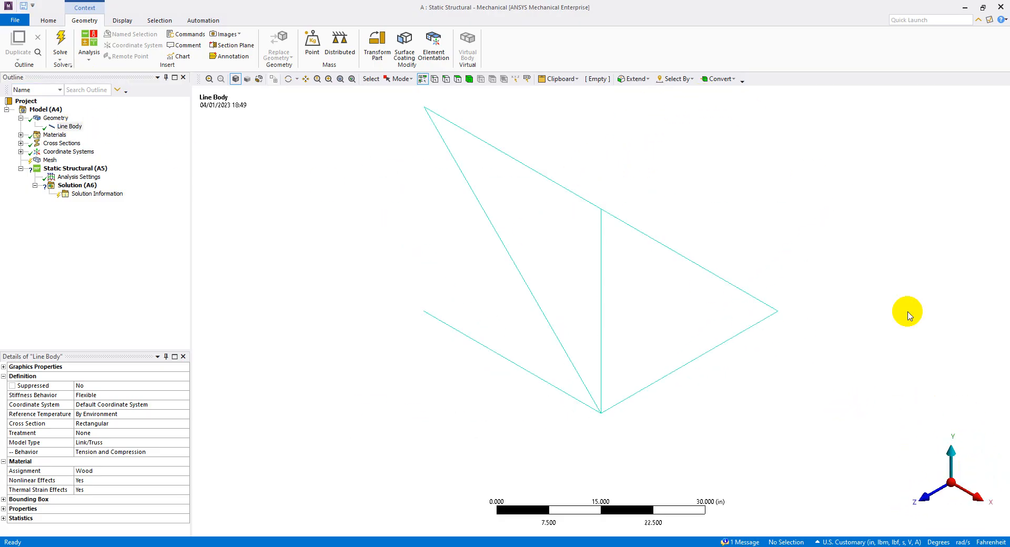
pyautogui.click(125, 21)
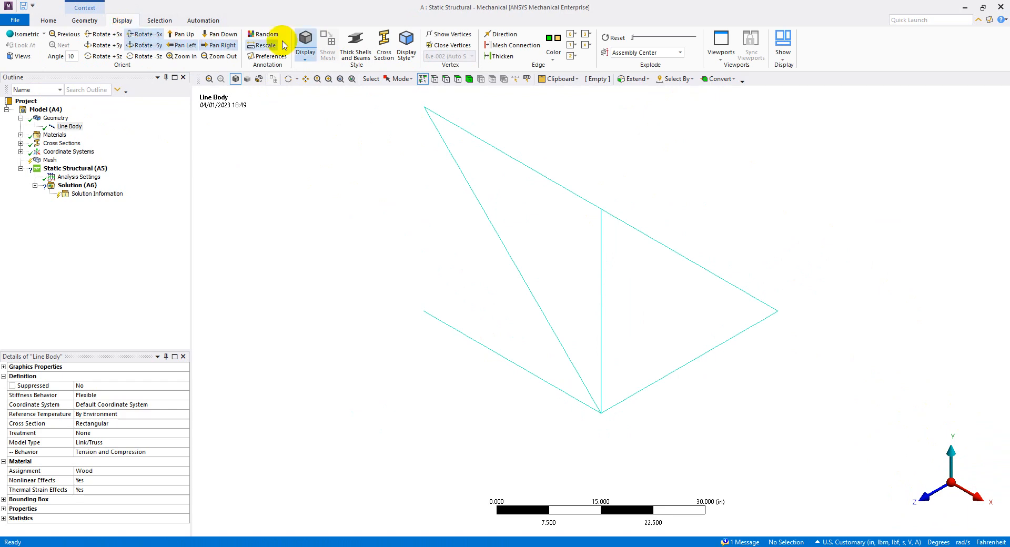
pyautogui.click(381, 52)
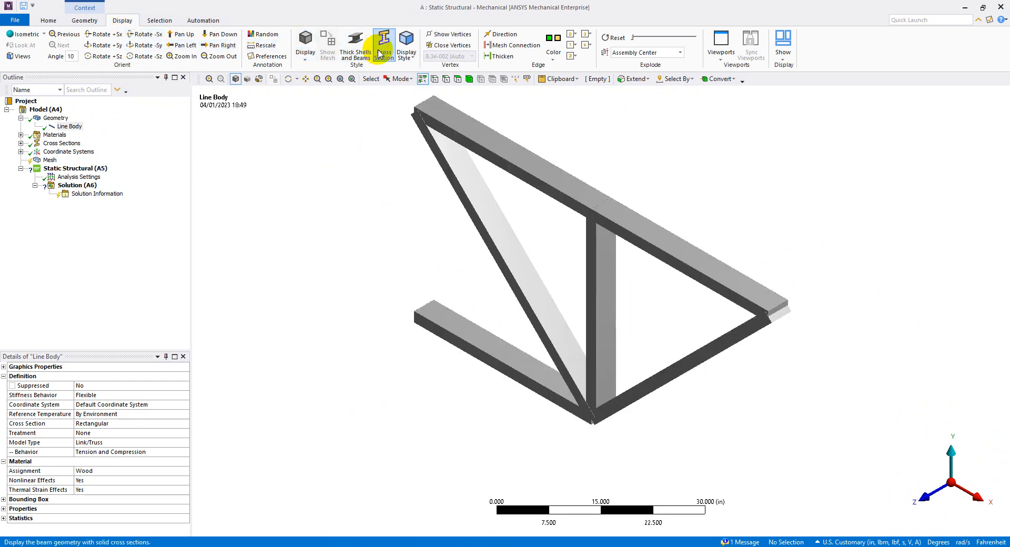
pyautogui.click(379, 53)
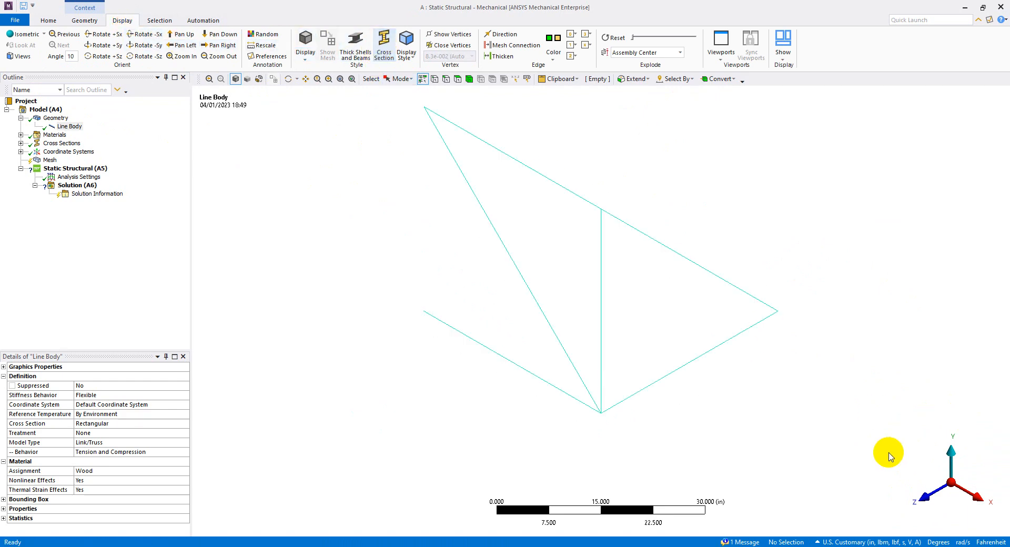
# Generate the truss mesh with the default mesh settings.
pyautogui.click(918, 495)
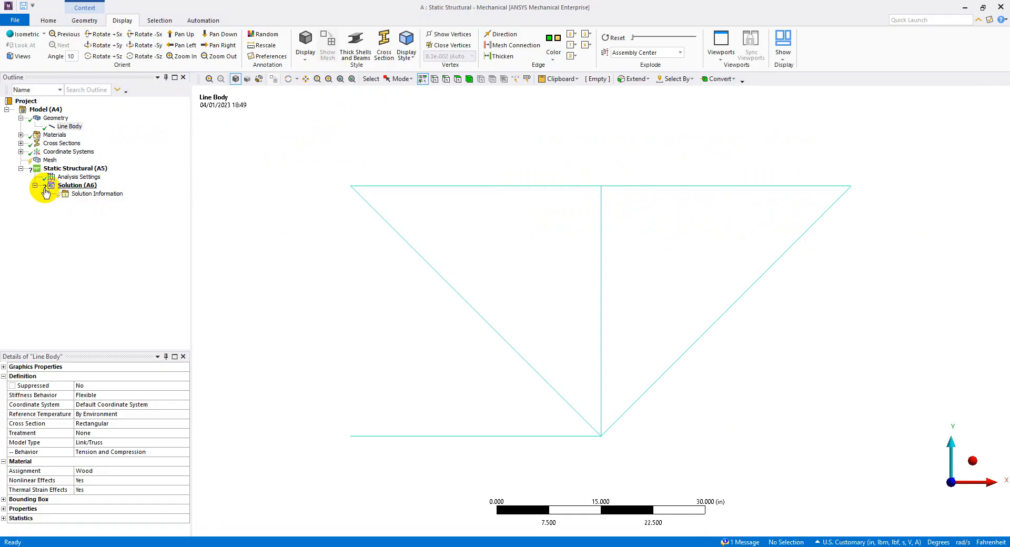
pyautogui.click(50, 160)
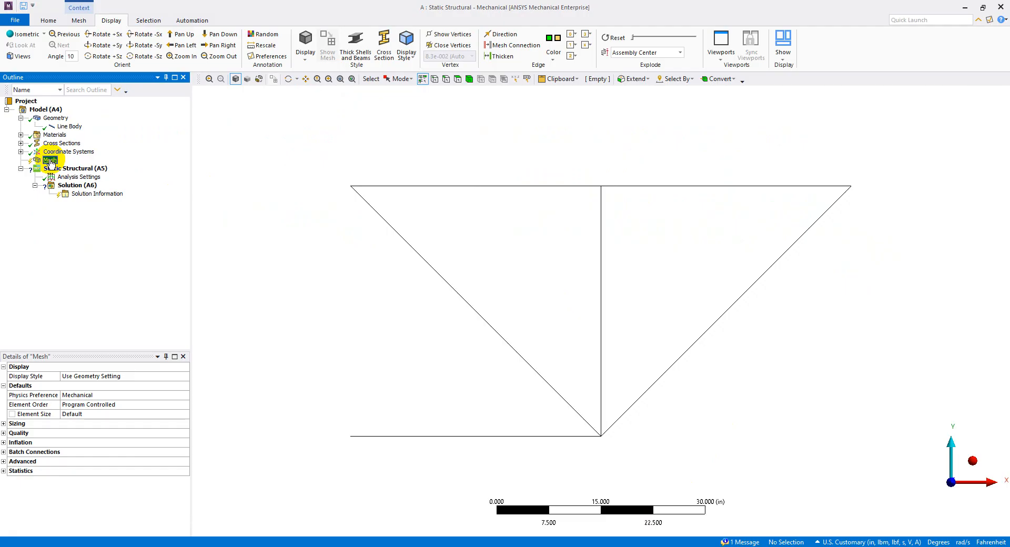
pyautogui.click(79, 20)
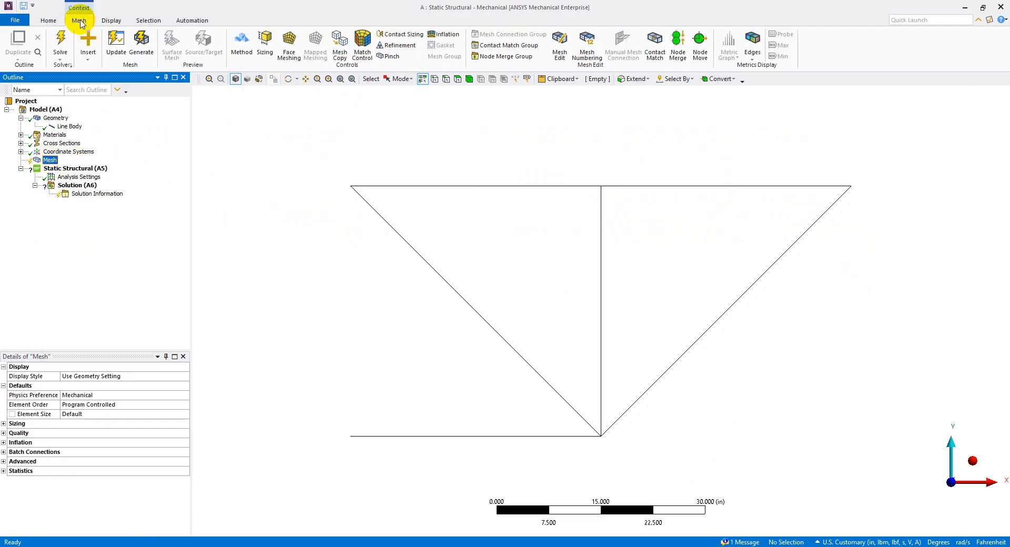
pyautogui.click(141, 39)
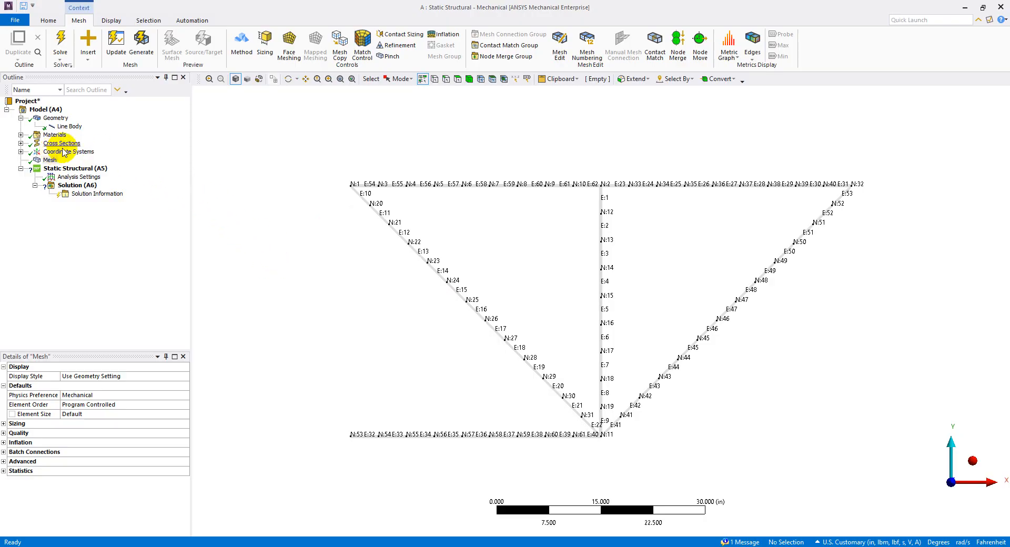
# Insert a mesh sizing control and box-select all the truss edges as its geometry.
pyautogui.click(266, 41)
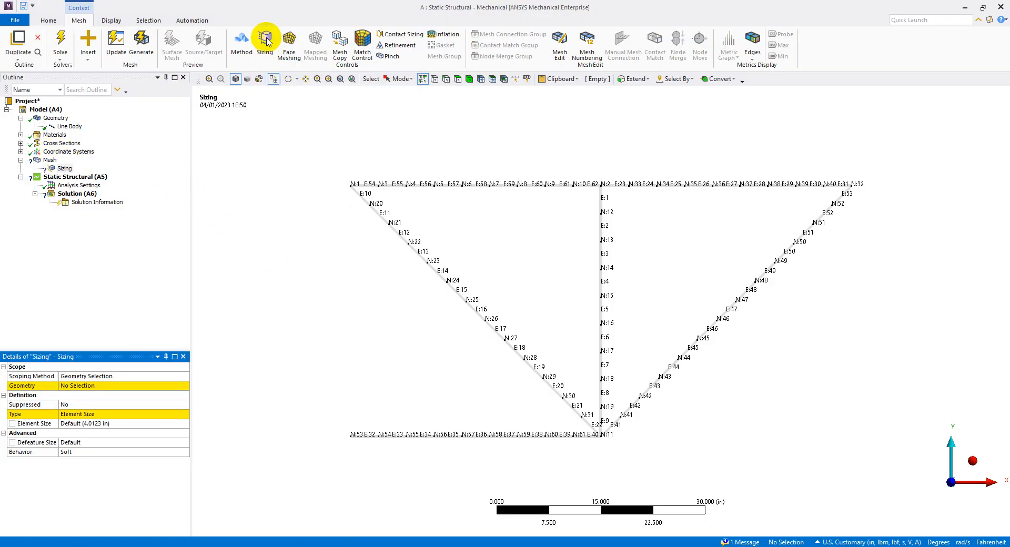
pyautogui.click(65, 169)
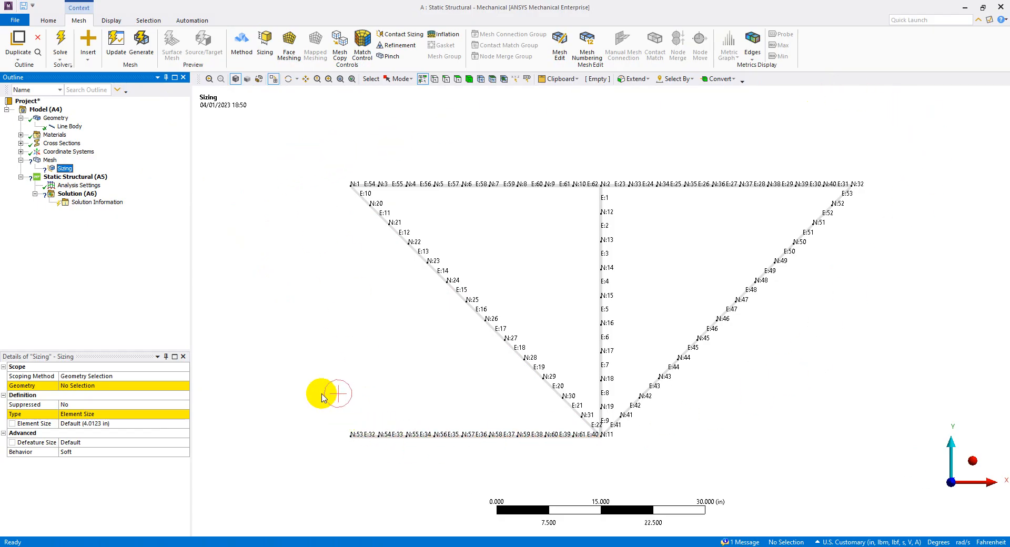
pyautogui.click(446, 80)
pyautogui.click(402, 79)
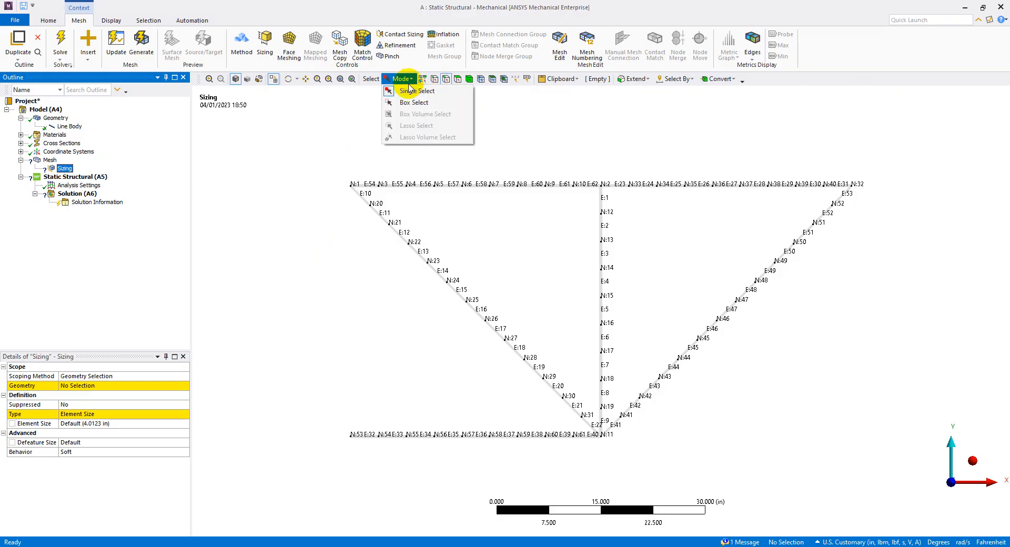
pyautogui.click(404, 99)
pyautogui.moveTo(314, 159); pyautogui.dragTo(925, 507)
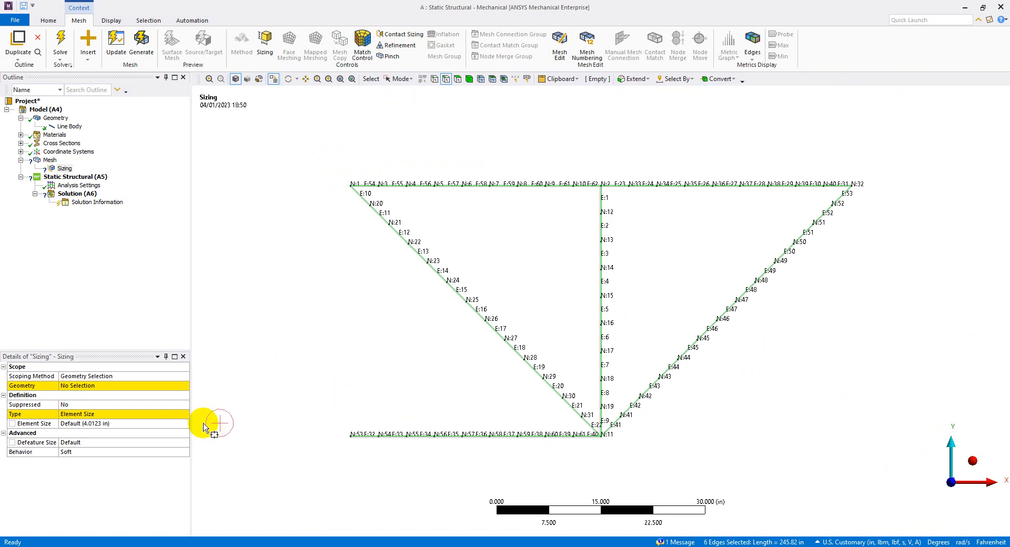
pyautogui.click(82, 387)
pyautogui.click(82, 387)
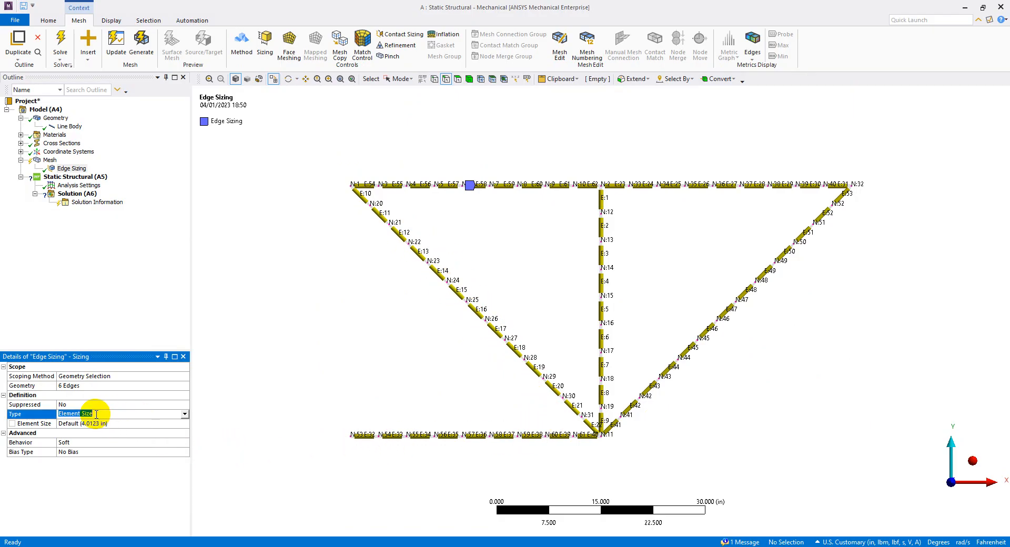
# Set the edge sizing type to Number of Divisions with 1 division and regenerate the mesh.
pyautogui.click(185, 414)
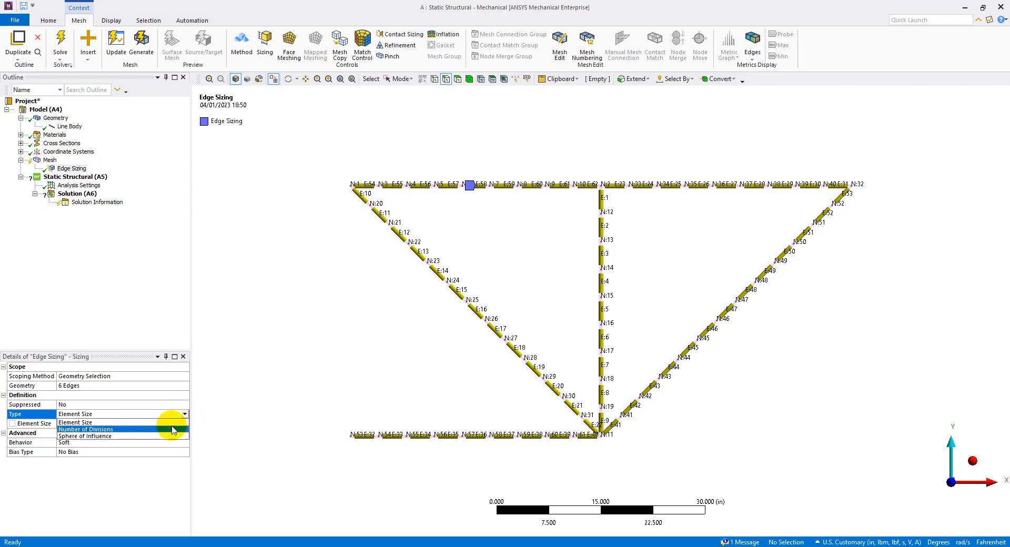
pyautogui.click(171, 429)
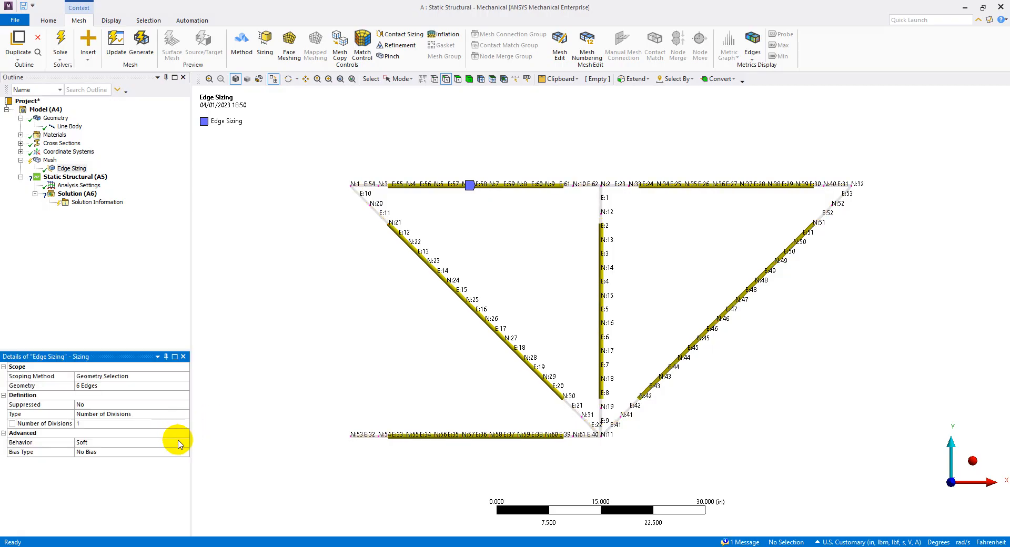
pyautogui.click(138, 424)
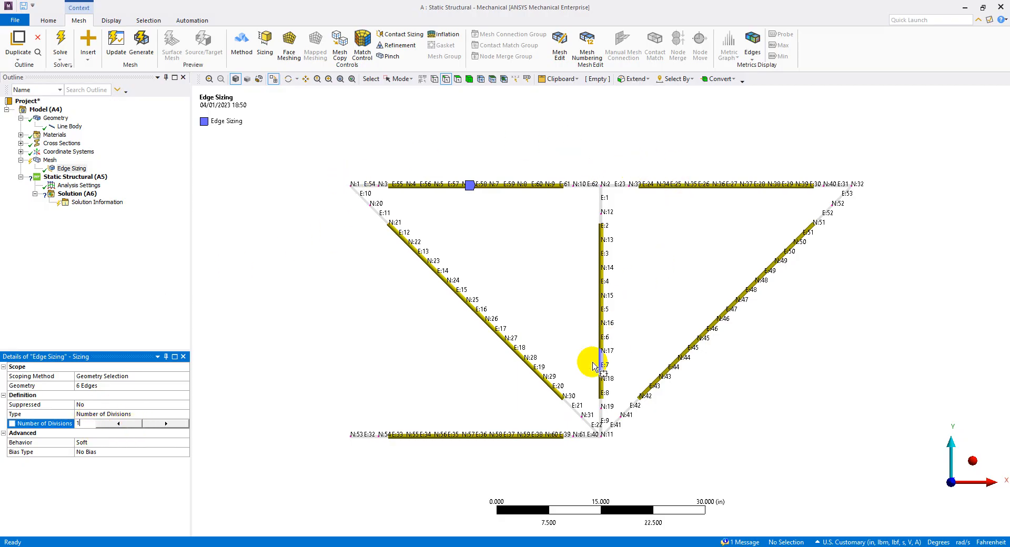
pyautogui.click(104, 285)
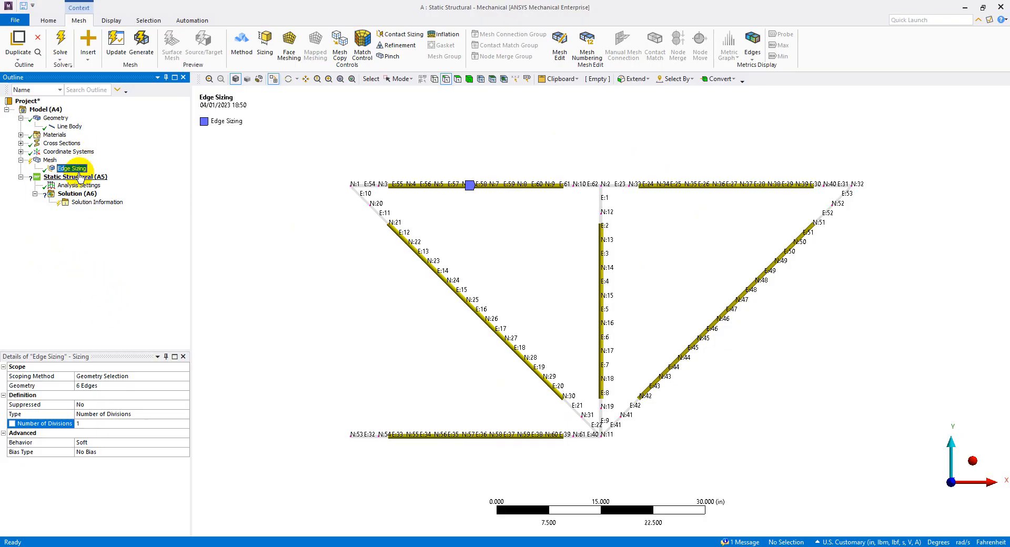
pyautogui.click(141, 43)
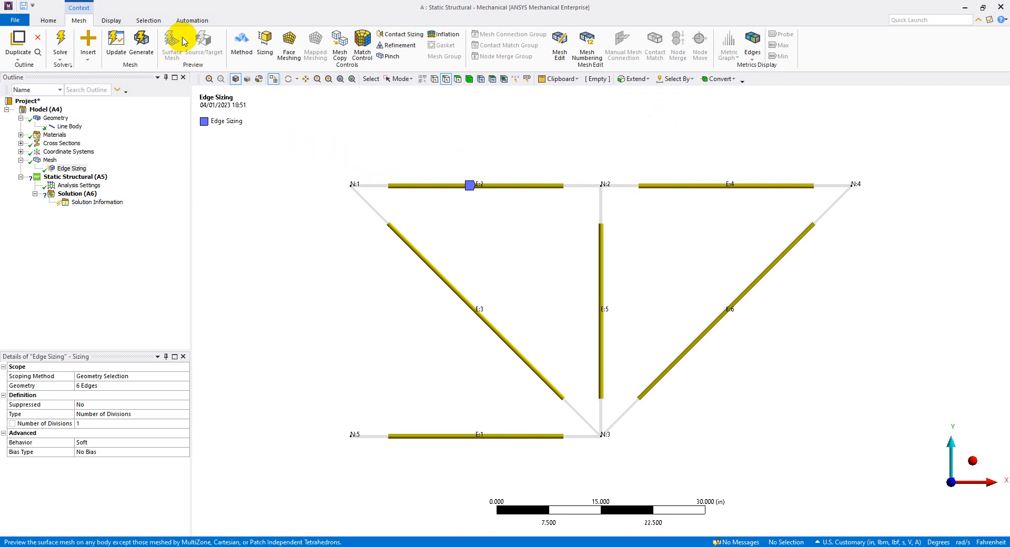
# Turn off the node and element numbers in the annotation preferences, and switch the mesh display off and on.
pyautogui.click(117, 21)
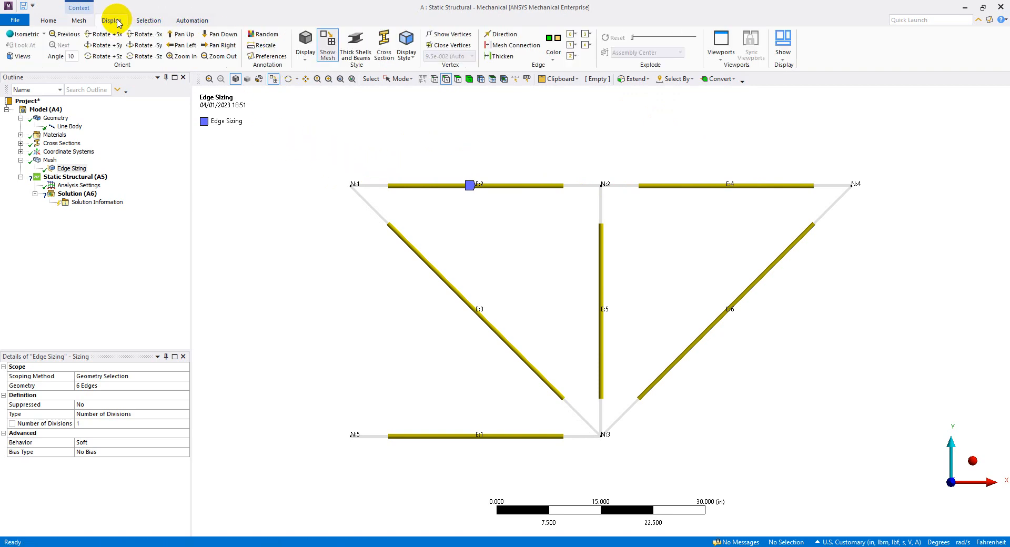
pyautogui.click(278, 58)
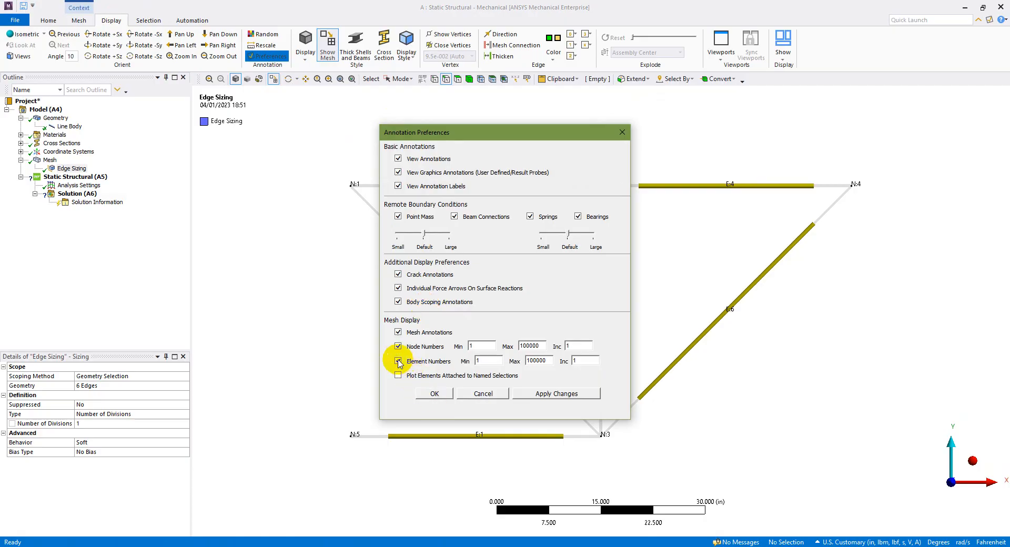
pyautogui.click(552, 394)
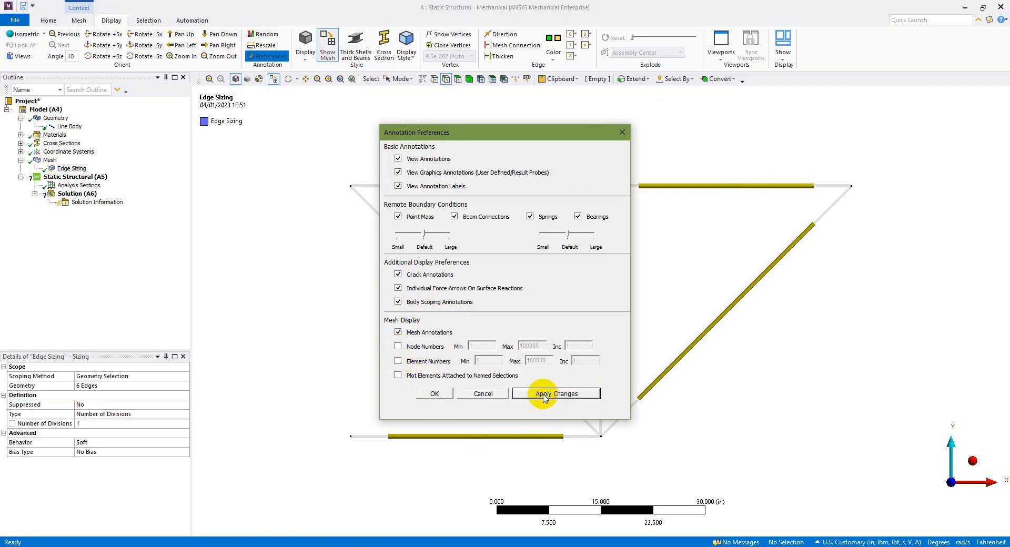
pyautogui.click(435, 393)
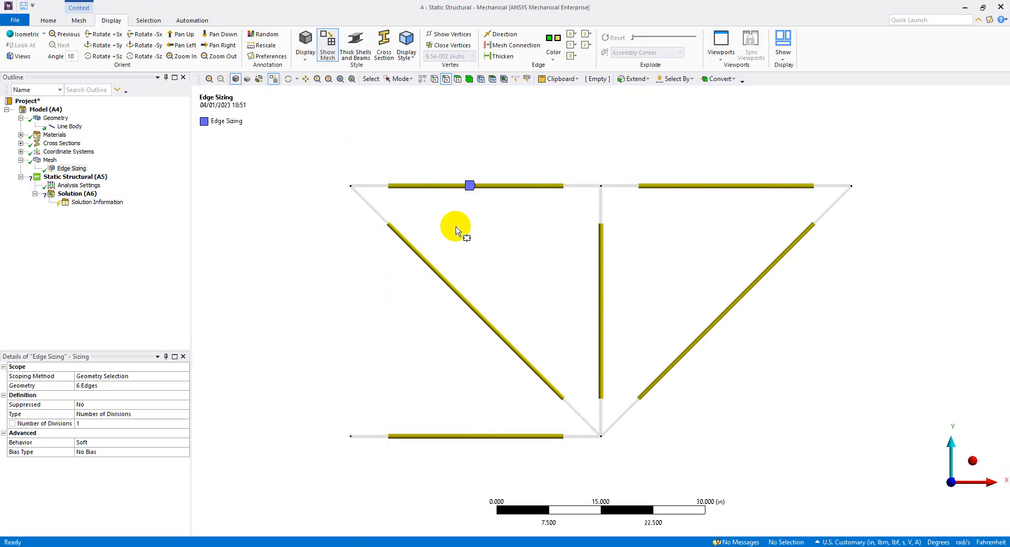
pyautogui.click(328, 43)
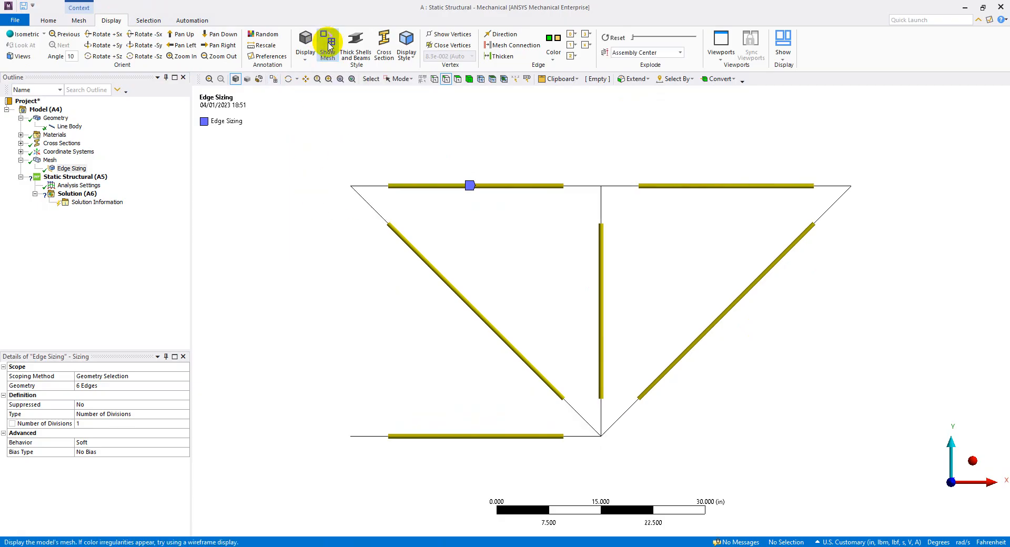
pyautogui.click(328, 43)
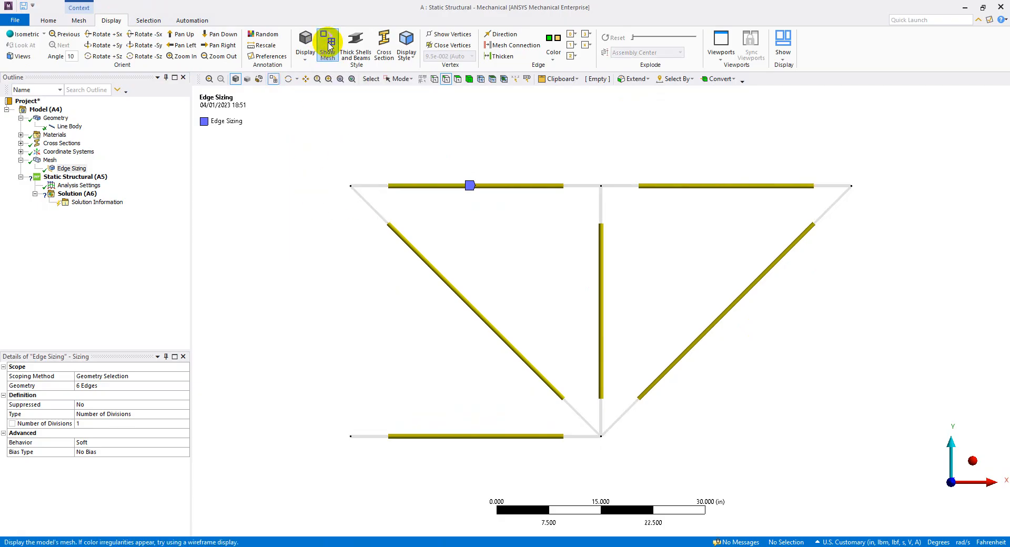
# Turn the node and element numbers back on and toggle the mesh display repeatedly, leaving the mesh shown.
pyautogui.click(268, 55)
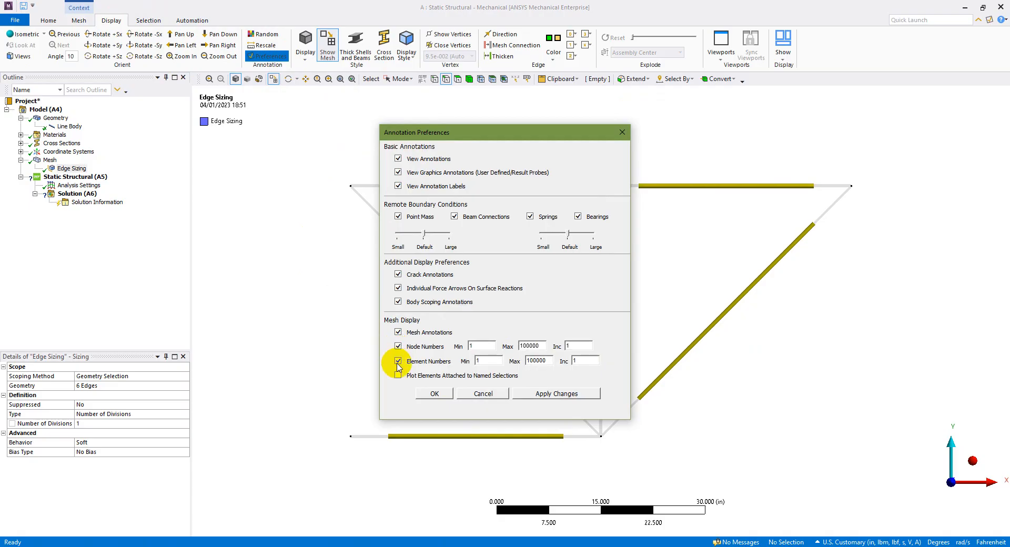
pyautogui.click(537, 400)
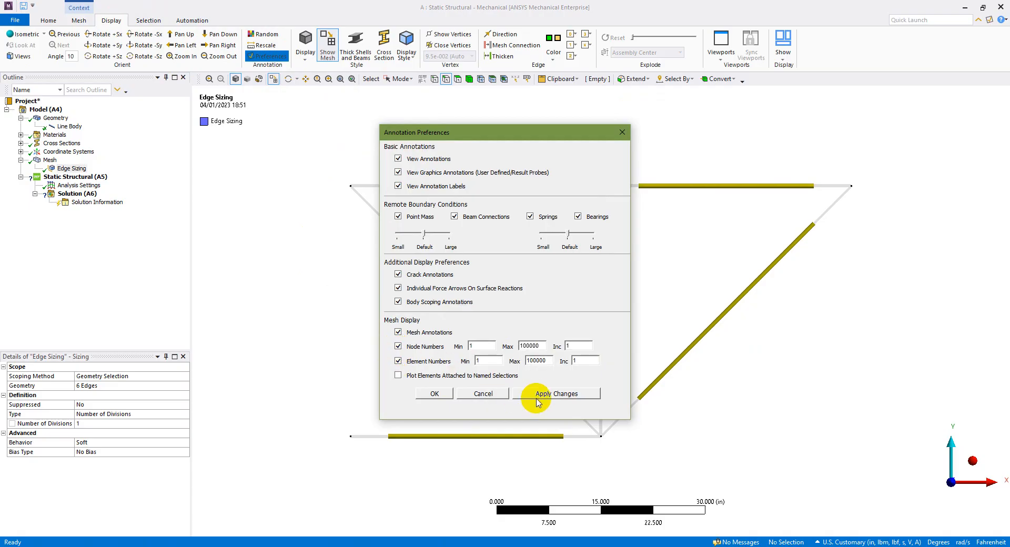
pyautogui.click(434, 393)
pyautogui.click(330, 46)
pyautogui.click(330, 46)
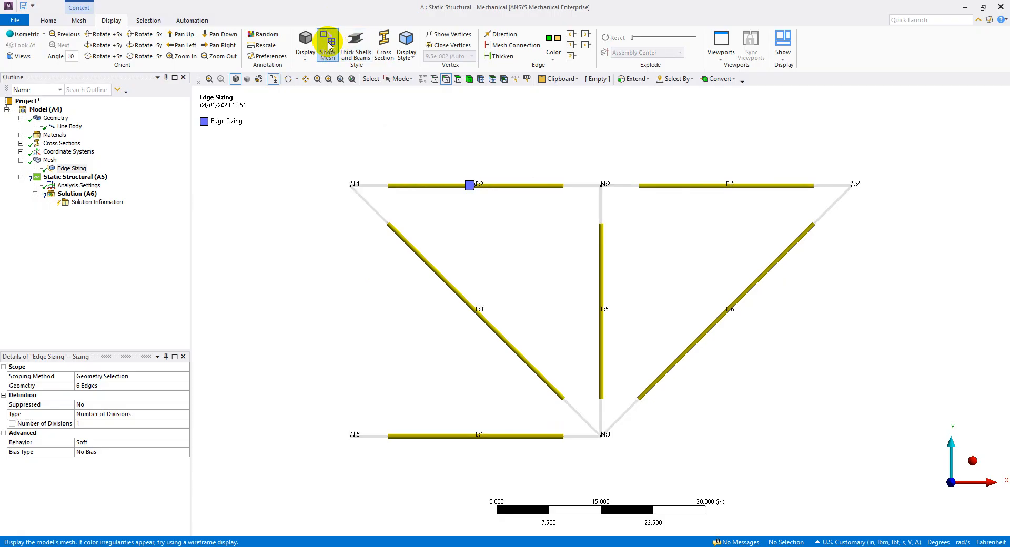
pyautogui.click(329, 45)
pyautogui.click(330, 45)
pyautogui.click(328, 45)
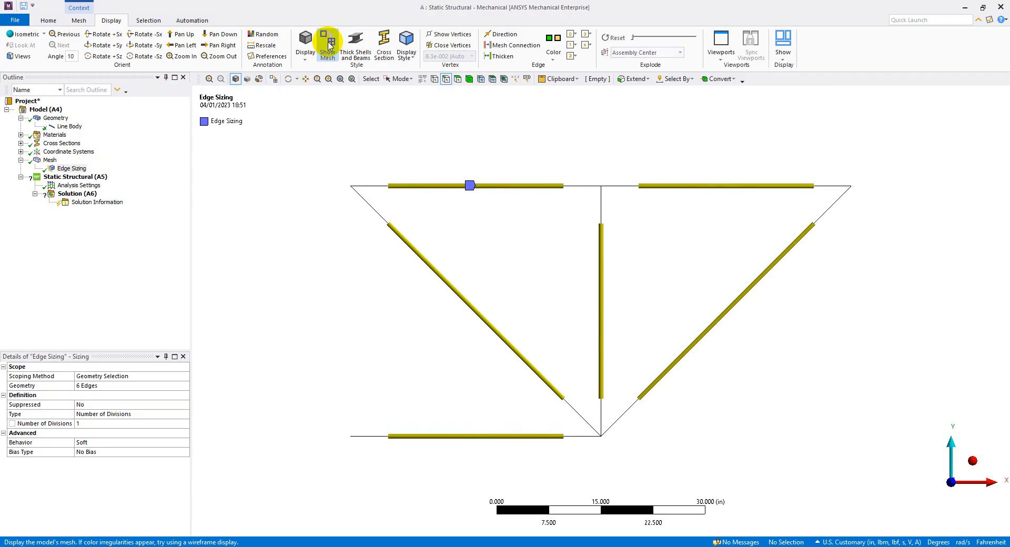
pyautogui.click(273, 78)
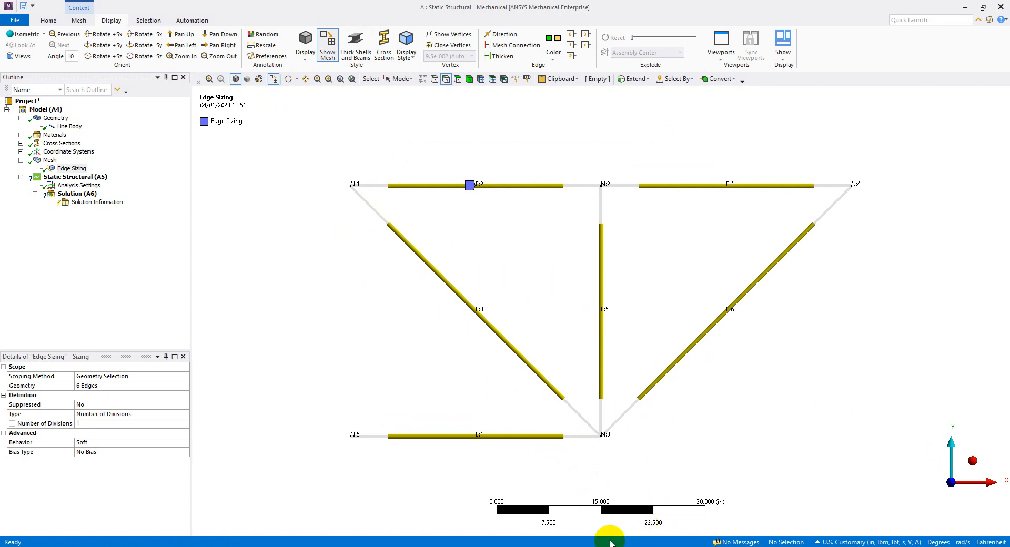
# Switch to PowerPoint, reveal the Setup step on the analysis slide, and return to Mechanical.
pyautogui.hotkey('alt', 'Tab')
pyautogui.click(566, 345)
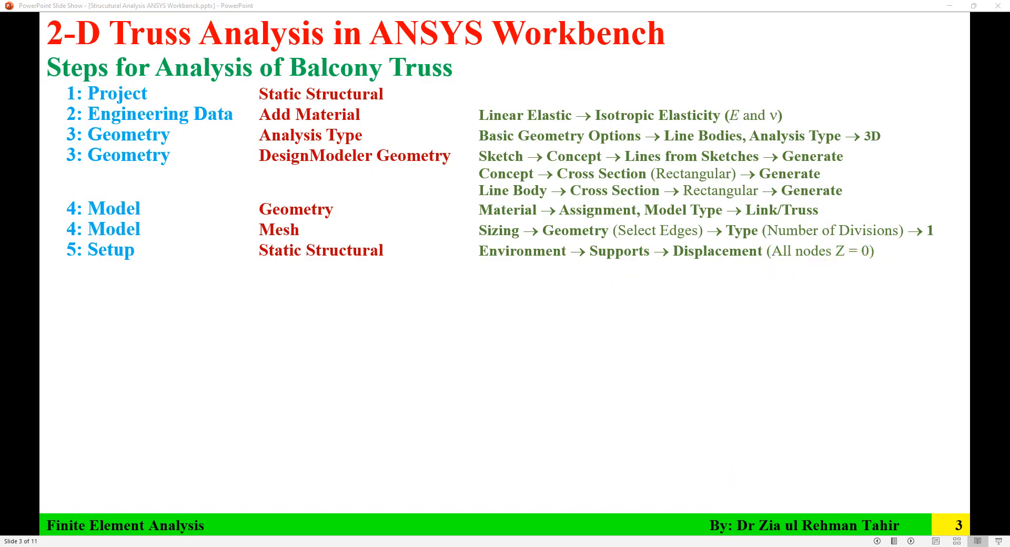
pyautogui.click(683, 503)
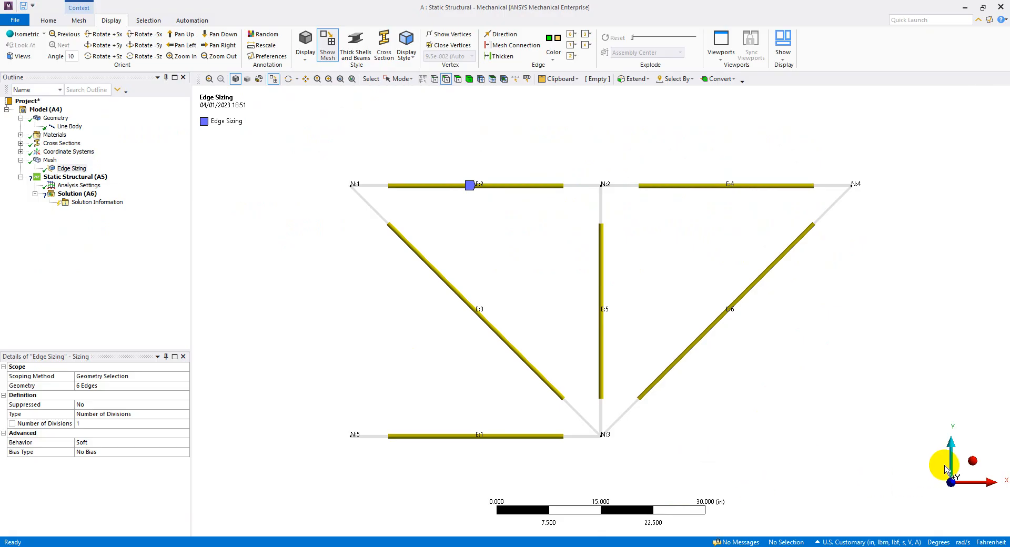
# Add a Displacement support to the Static Structural analysis.
pyautogui.click(972, 462)
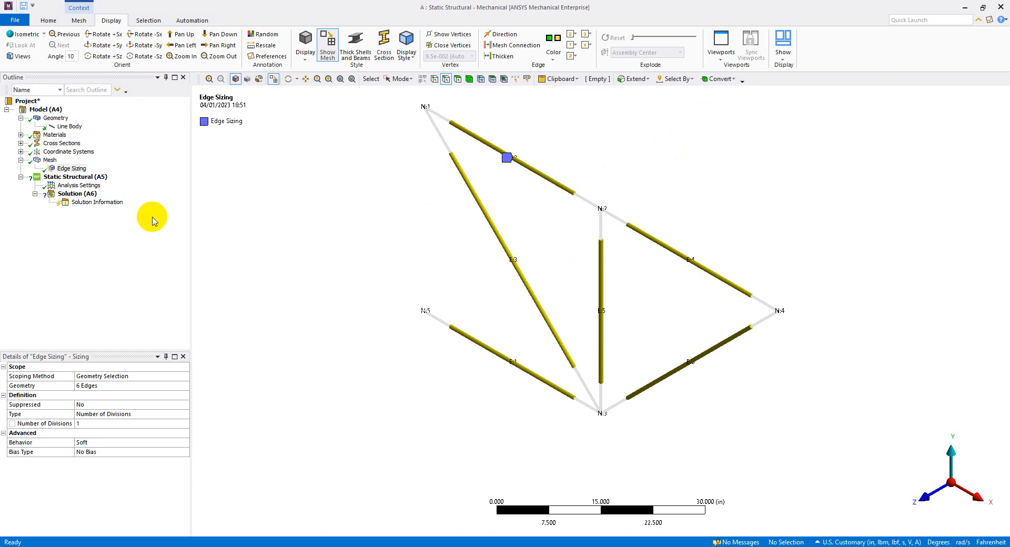
pyautogui.click(77, 177)
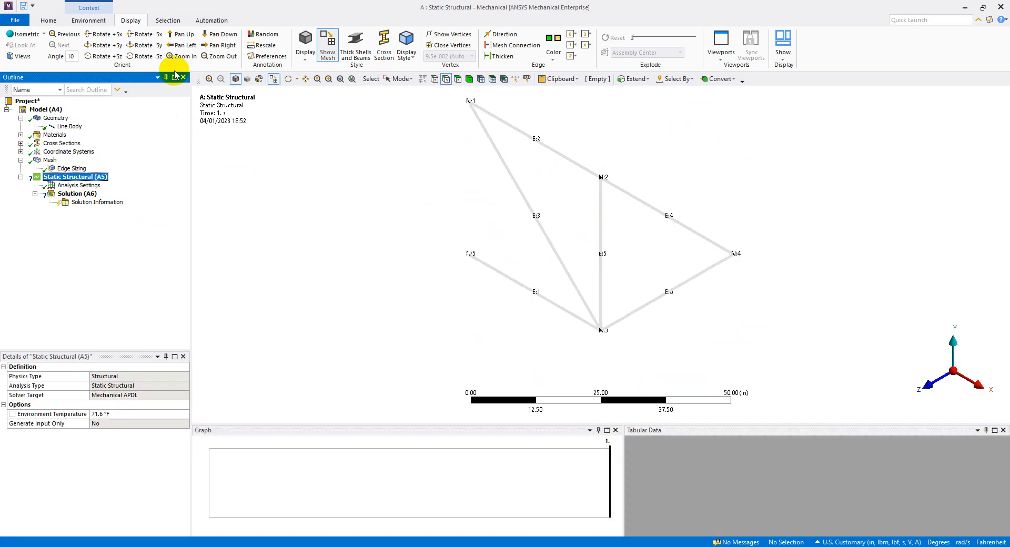
pyautogui.click(91, 21)
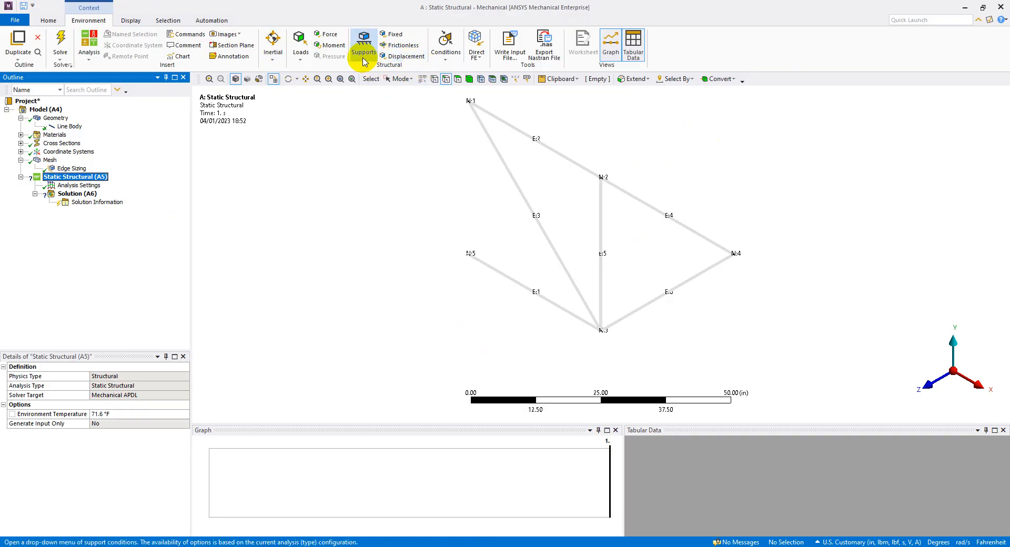
pyautogui.click(404, 57)
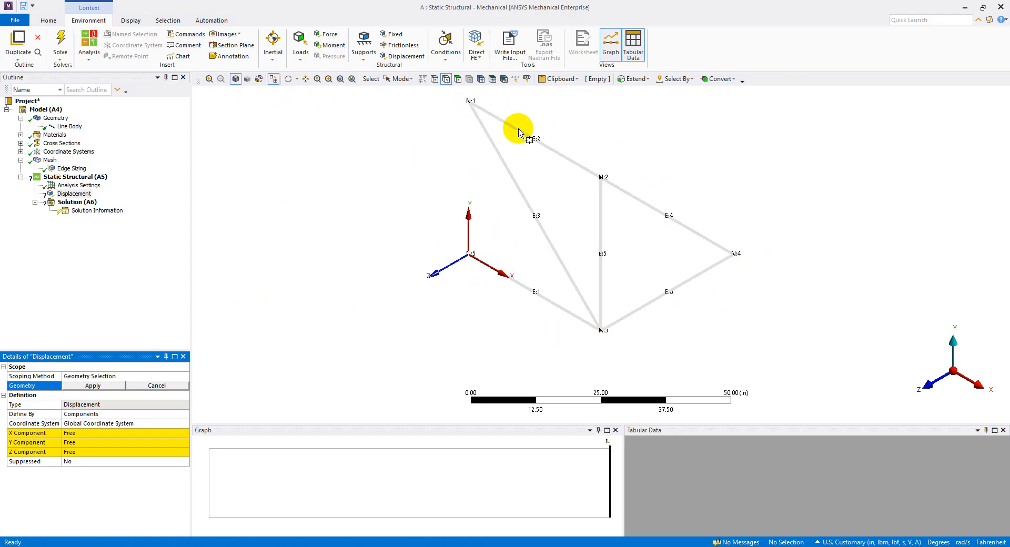
# Scope the Displacement support to all five truss vertices, viewed in the XY plane.
pyautogui.click(928, 389)
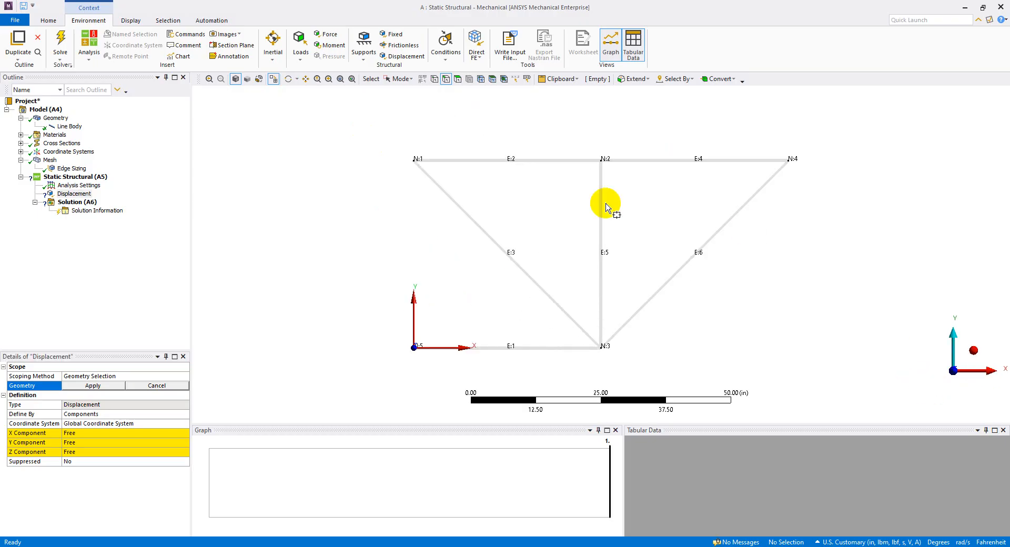
pyautogui.click(434, 80)
pyautogui.moveTo(368, 122); pyautogui.dragTo(863, 375)
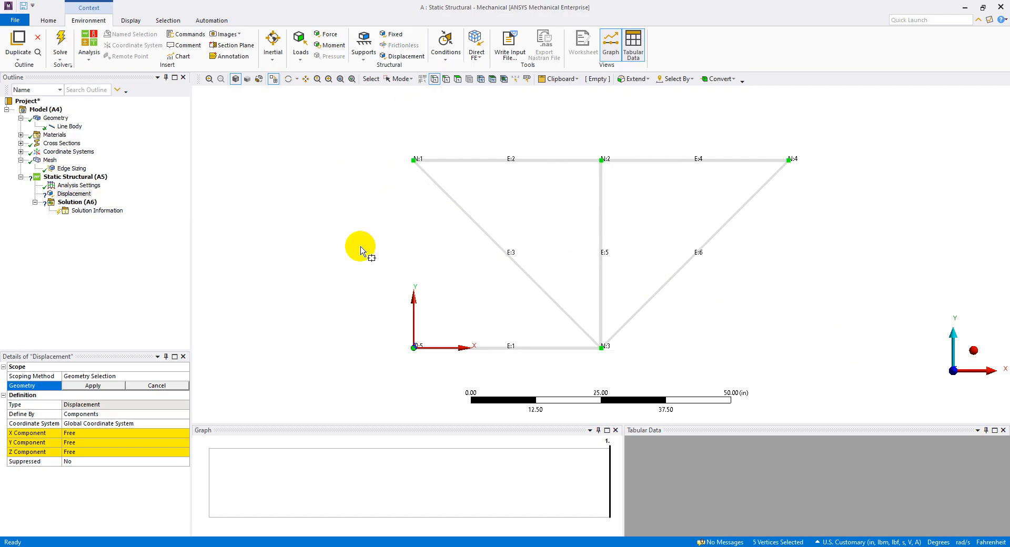
pyautogui.click(92, 385)
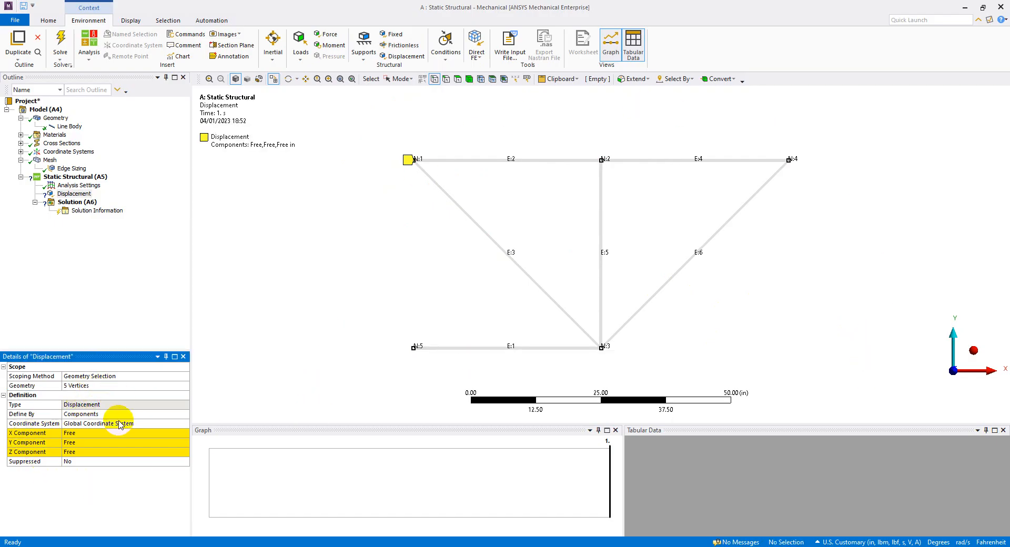
# Set the Z component of the all-vertex Displacement support to 0 in and show the truss in isometric view.
pyautogui.click(95, 451)
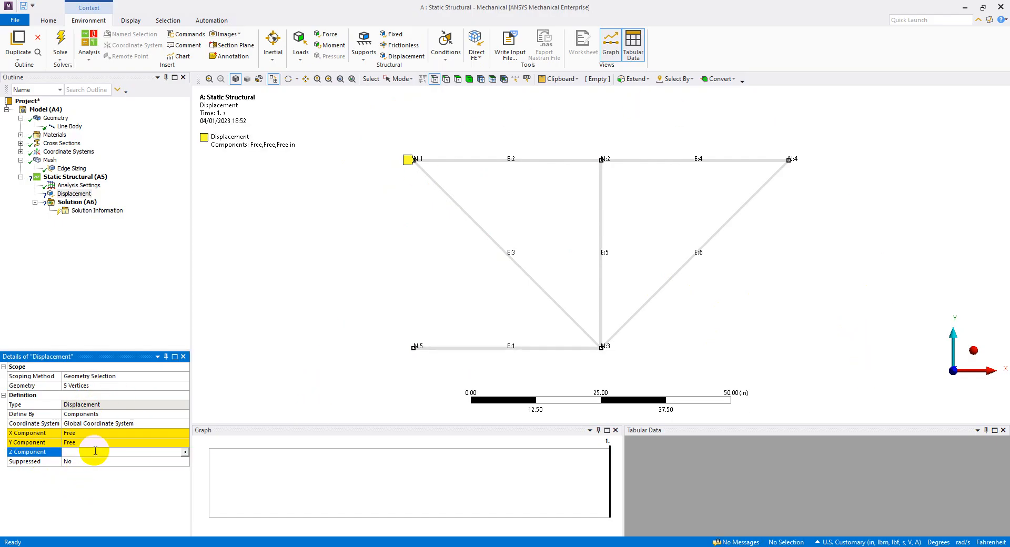
pyautogui.click(86, 491)
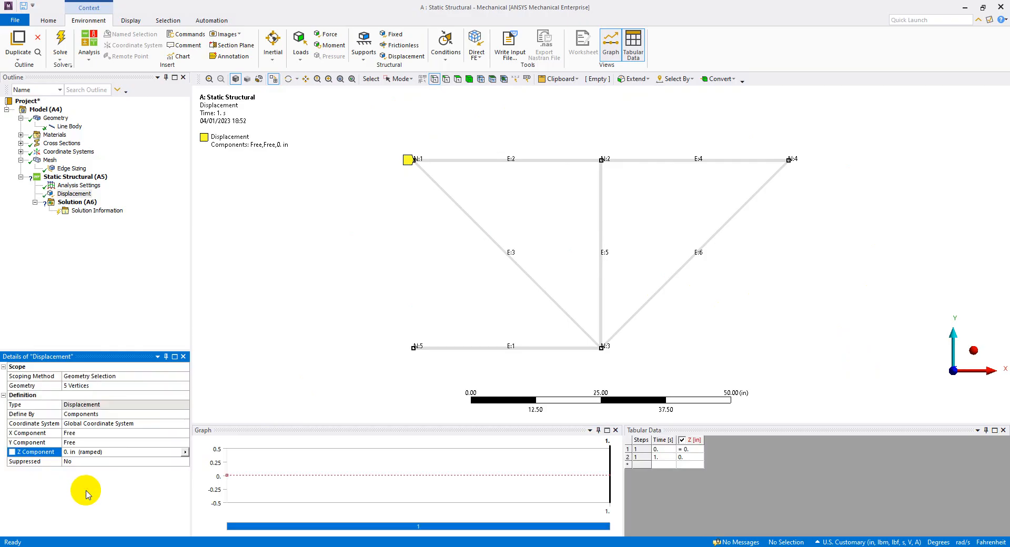
pyautogui.click(83, 195)
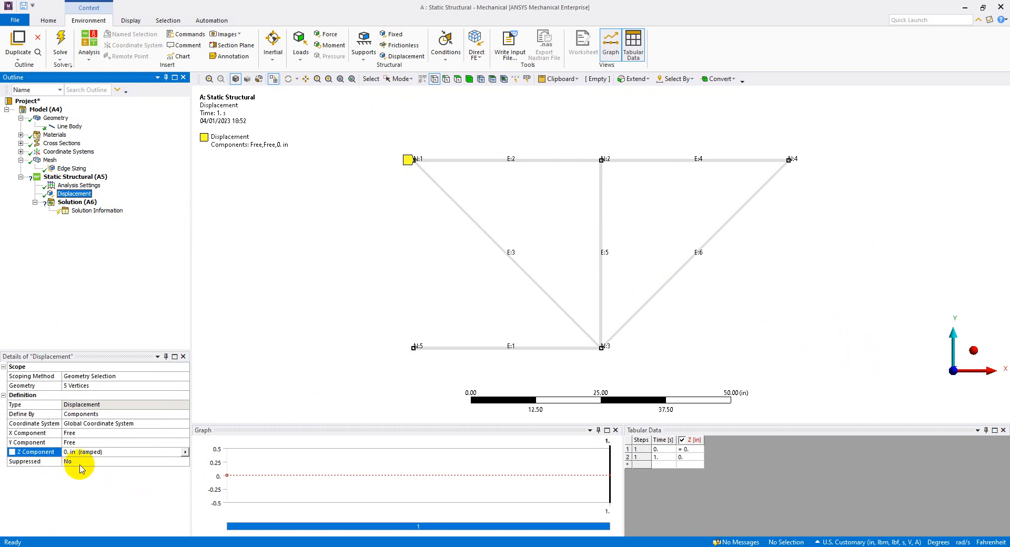
pyautogui.click(973, 351)
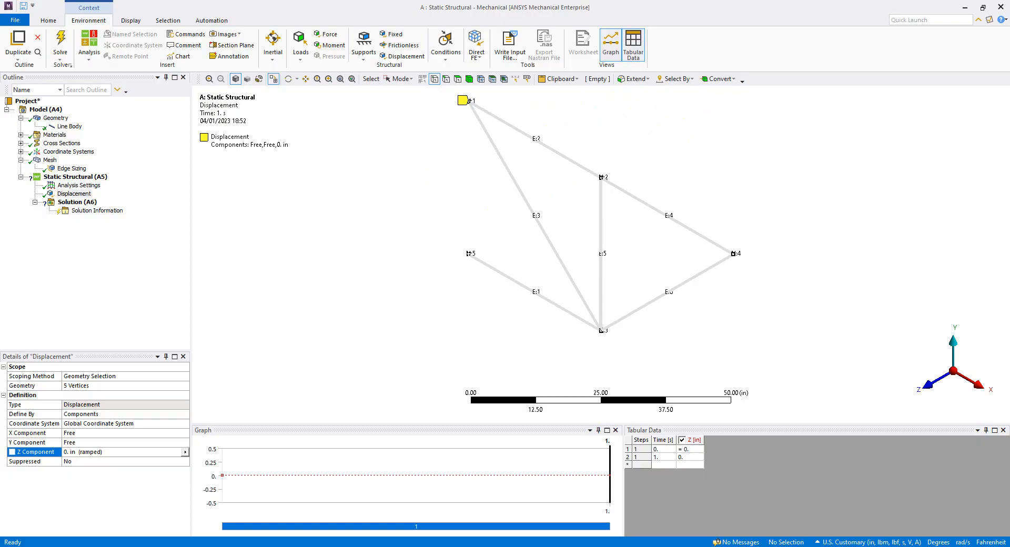
# Switch to PowerPoint, go back to the balcony truss problem slide to examine the supports, and return to Mechanical.
pyautogui.hotkey('alt', 'Tab')
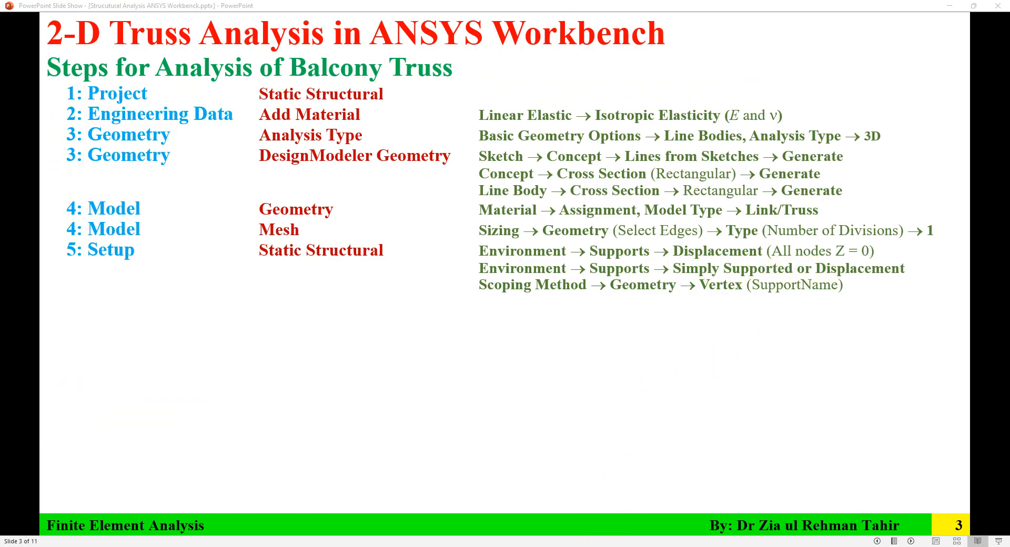
pyautogui.press('Left')
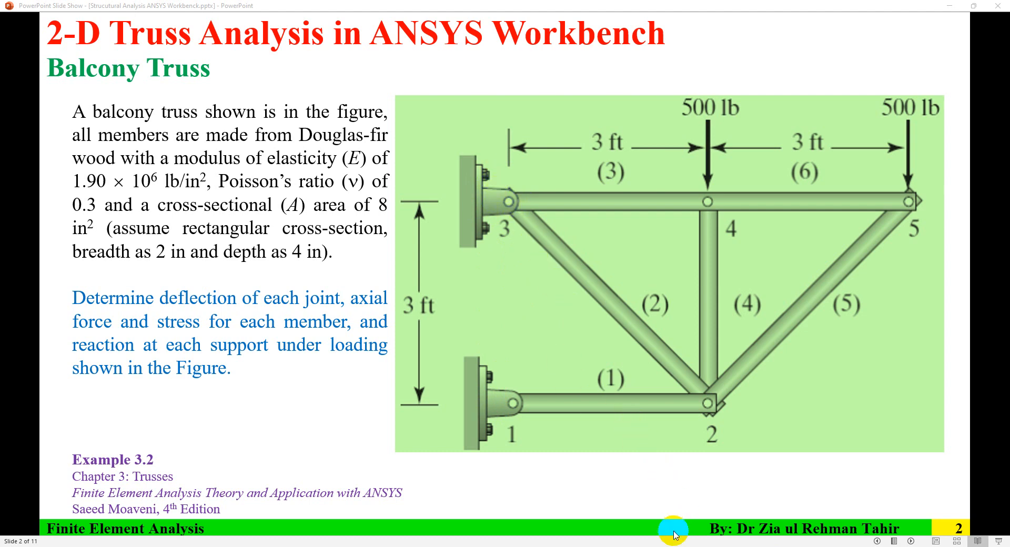
pyautogui.click(685, 546)
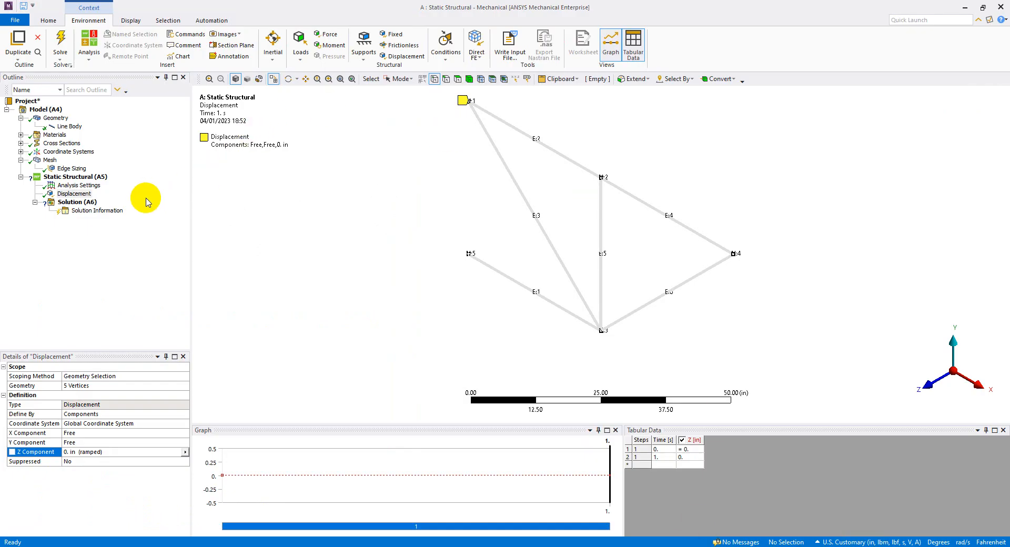
# Add a Simply Supported support to the Static Structural analysis and scope it to the upper wall vertex at node 1.
pyautogui.click(929, 386)
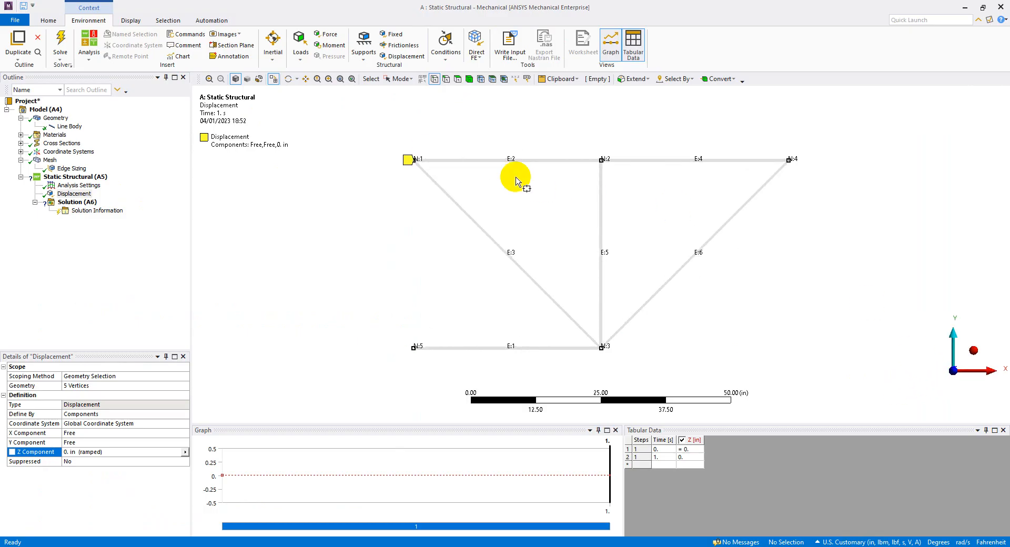
pyautogui.click(79, 178)
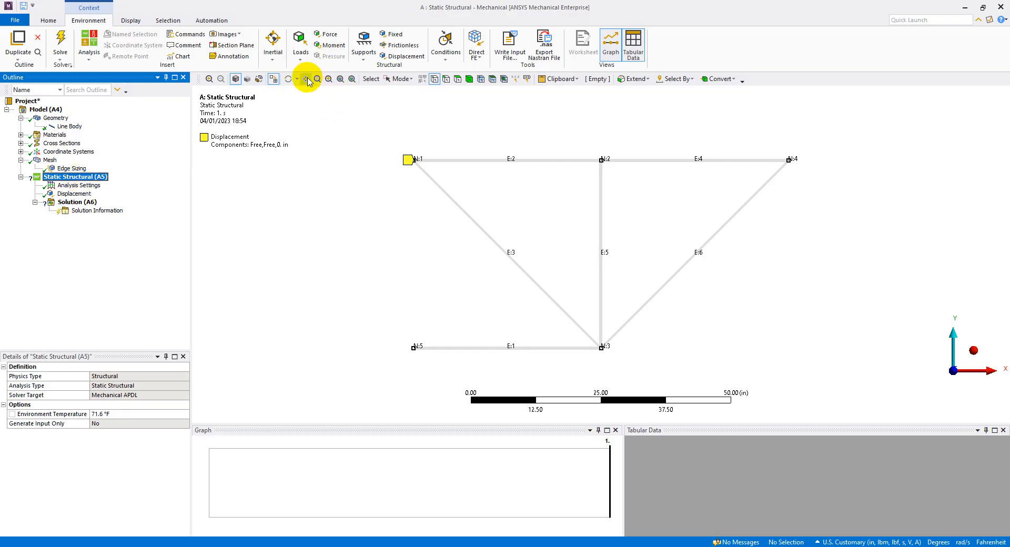
pyautogui.click(361, 62)
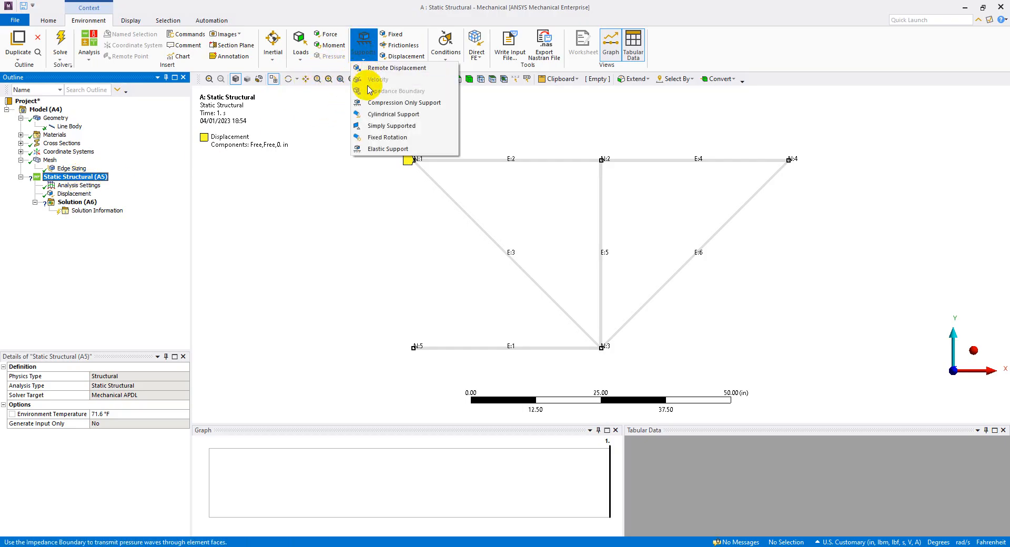
pyautogui.click(391, 126)
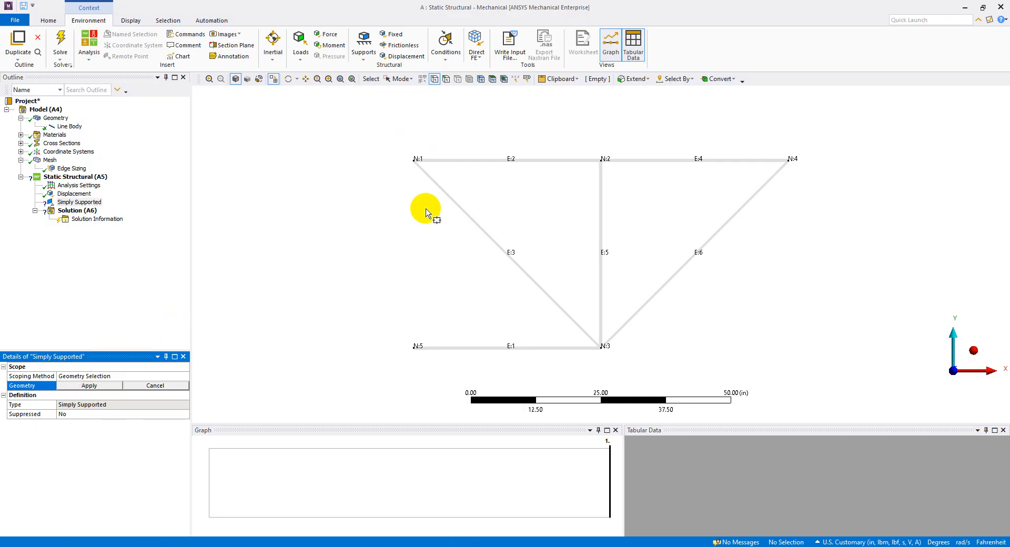
pyautogui.click(412, 159)
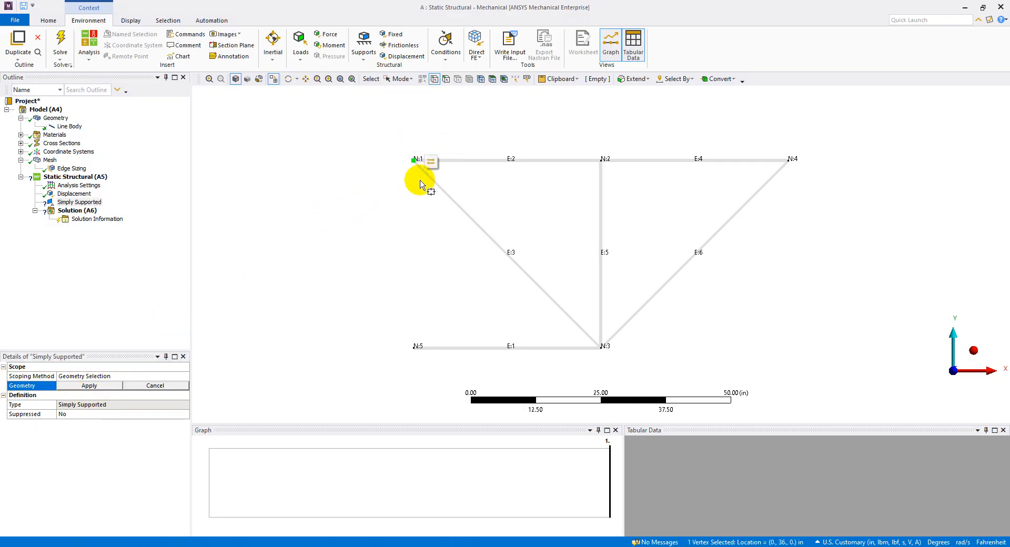
pyautogui.click(109, 389)
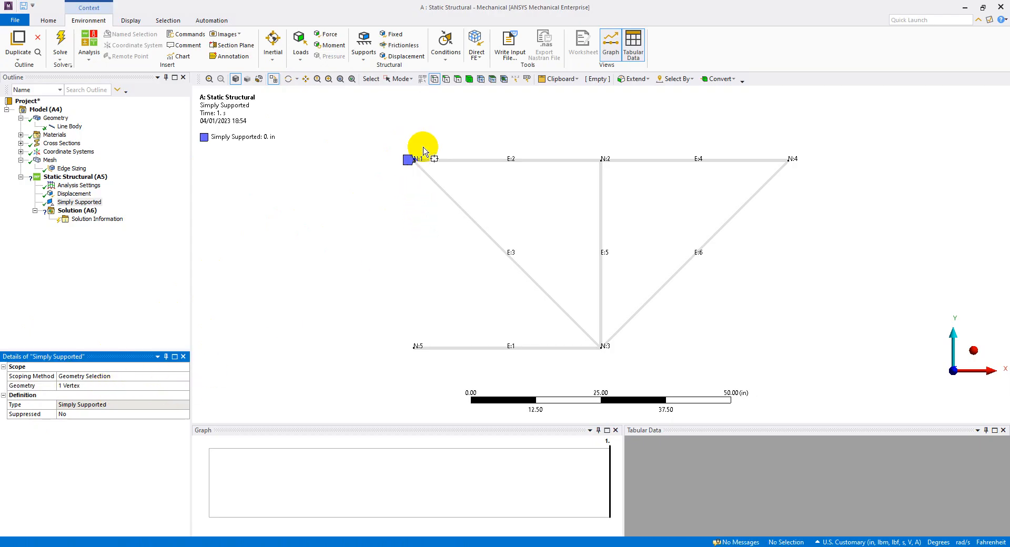
# Rename the Simply Supported support as Simply Supported Upper.
pyautogui.click(82, 203)
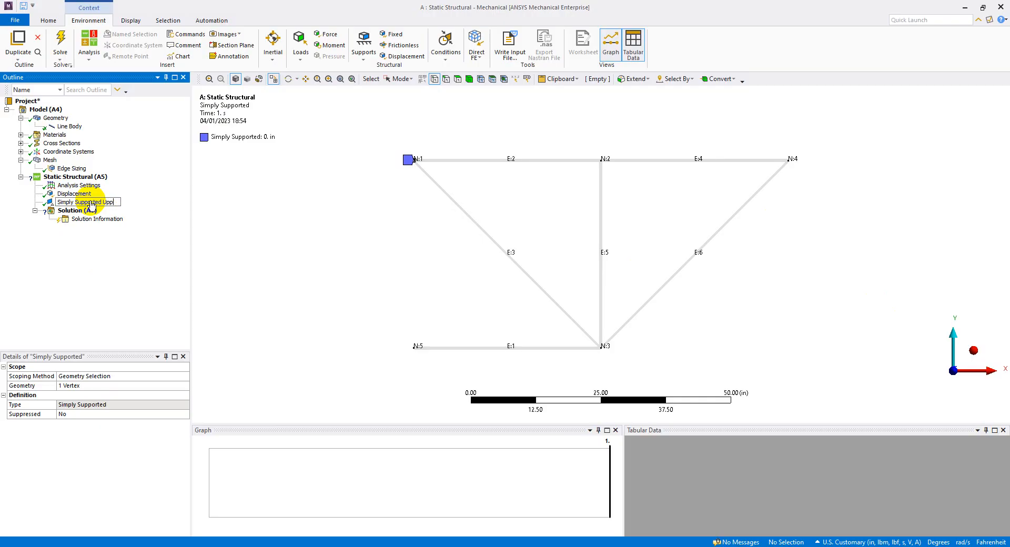
pyautogui.write('r')
pyautogui.press('Return')
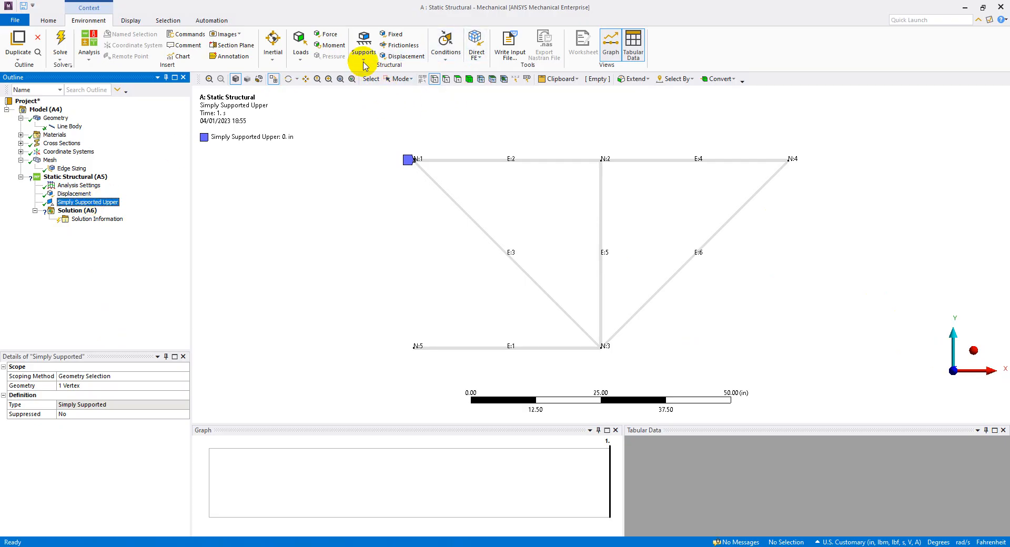
# Add a second Displacement support and scope it to the lower wall vertex at node 5.
pyautogui.click(403, 56)
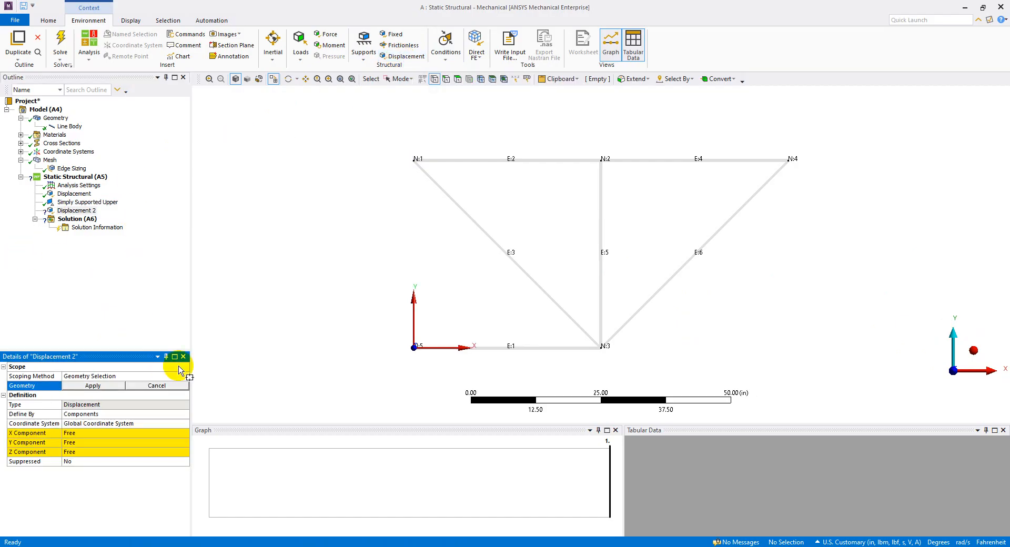
pyautogui.click(414, 346)
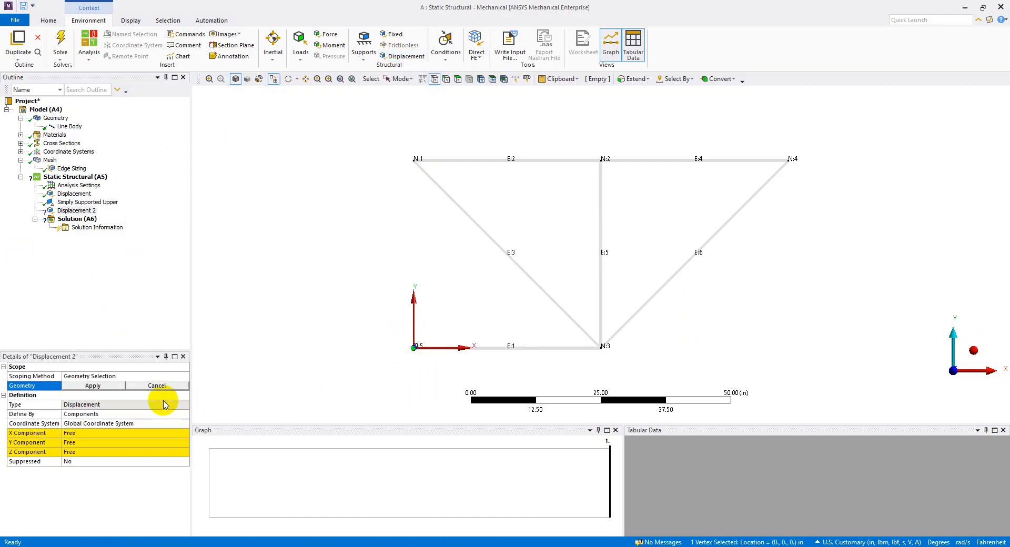
pyautogui.click(105, 385)
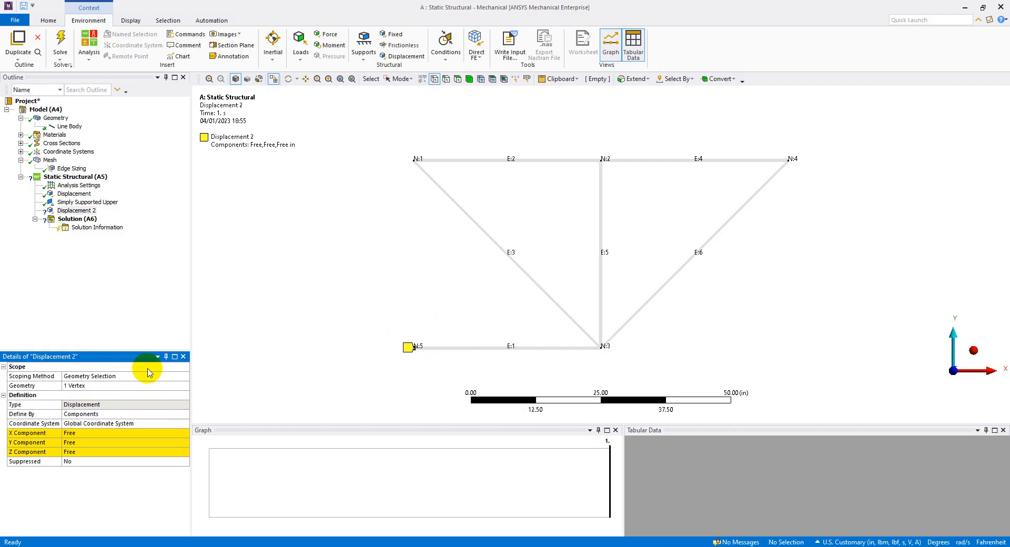
# Set the X and Y components of the second Displacement support to 0 in and rename it Displacement Lower.
pyautogui.click(112, 437)
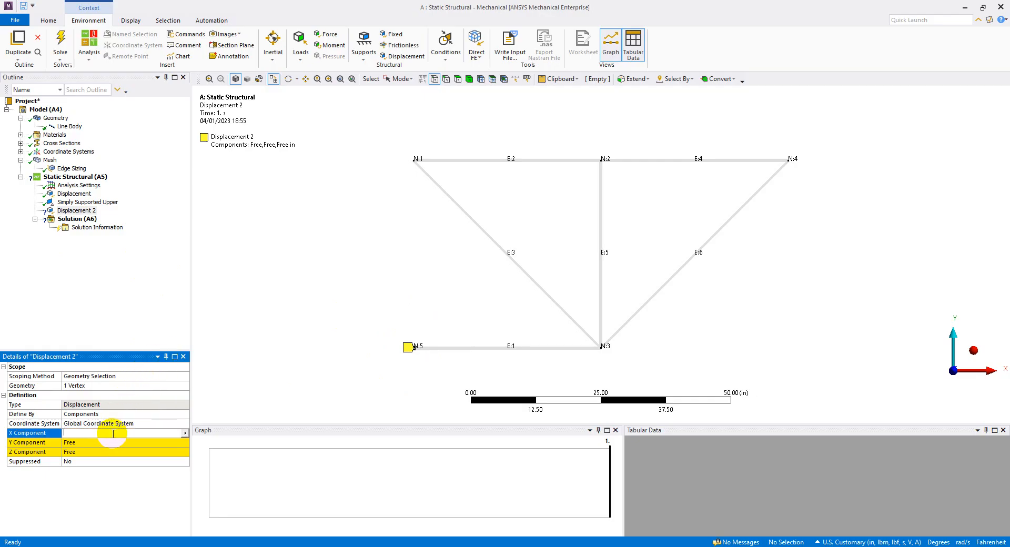
pyautogui.click(185, 432)
pyautogui.click(218, 465)
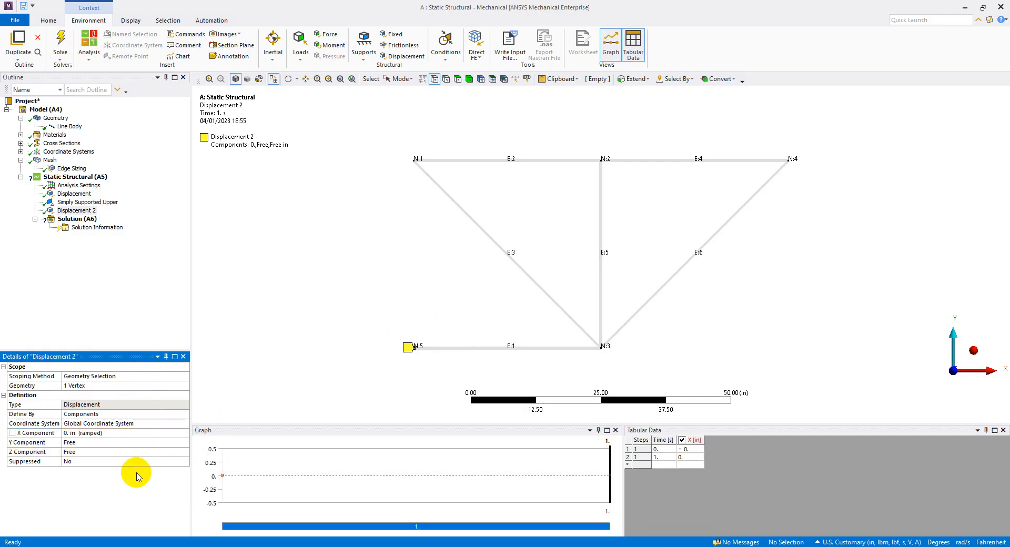
pyautogui.click(138, 445)
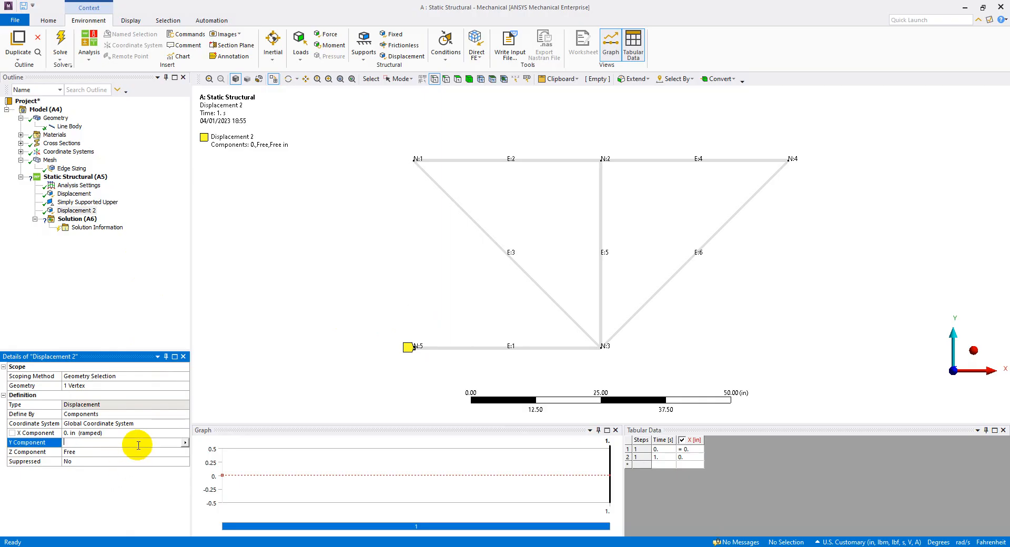
pyautogui.click(185, 442)
pyautogui.click(209, 476)
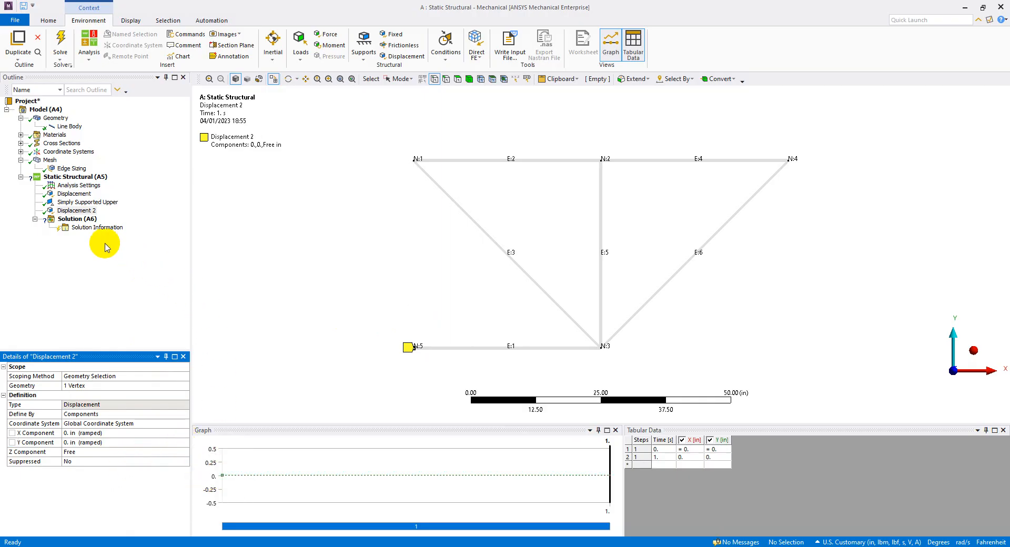
pyautogui.click(85, 210)
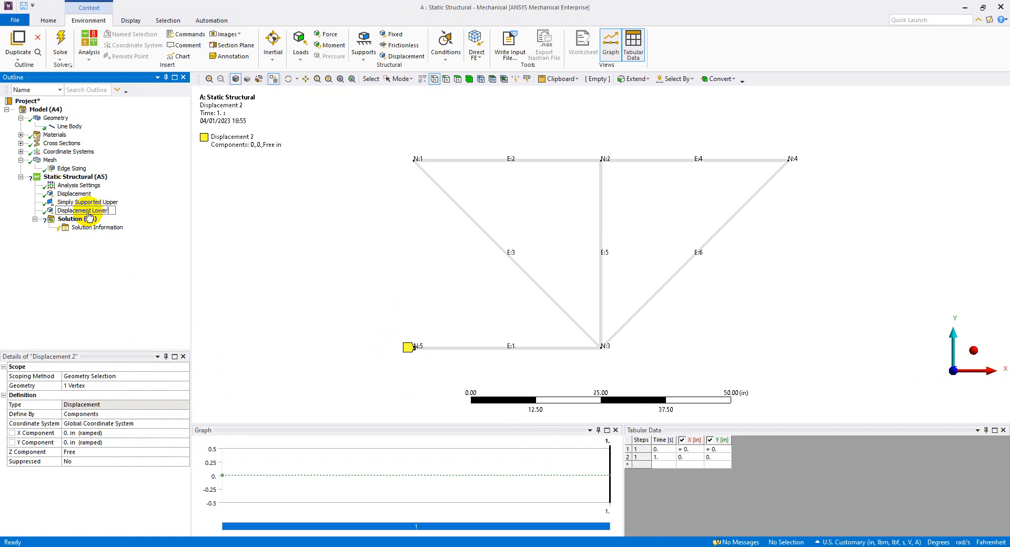
pyautogui.press('Return')
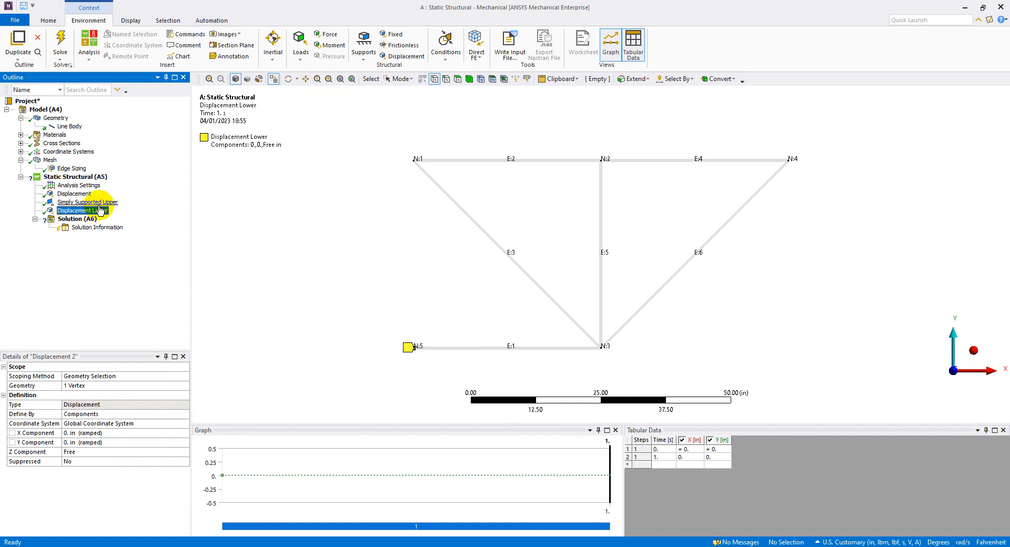
# Review the locations and settings of the Displacement, Simply Supported Upper and Displacement Lower supports on the truss.
pyautogui.click(101, 203)
pyautogui.click(98, 210)
pyautogui.click(97, 203)
pyautogui.click(92, 210)
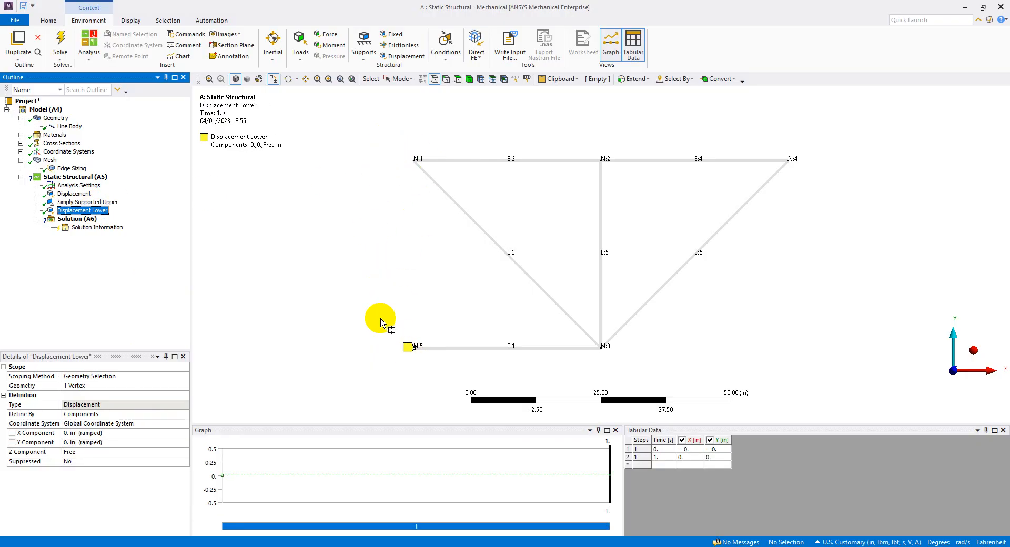
pyautogui.click(79, 194)
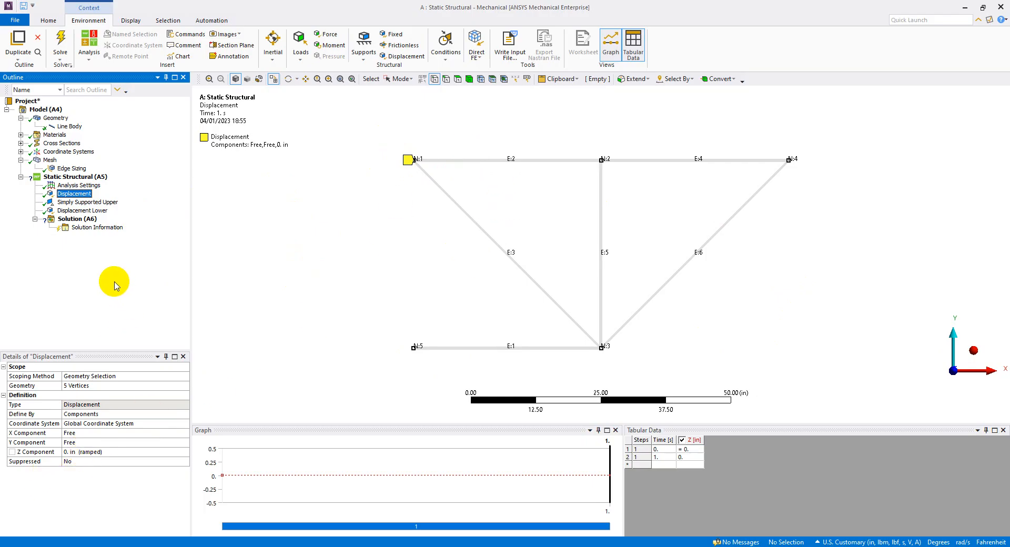
pyautogui.click(112, 202)
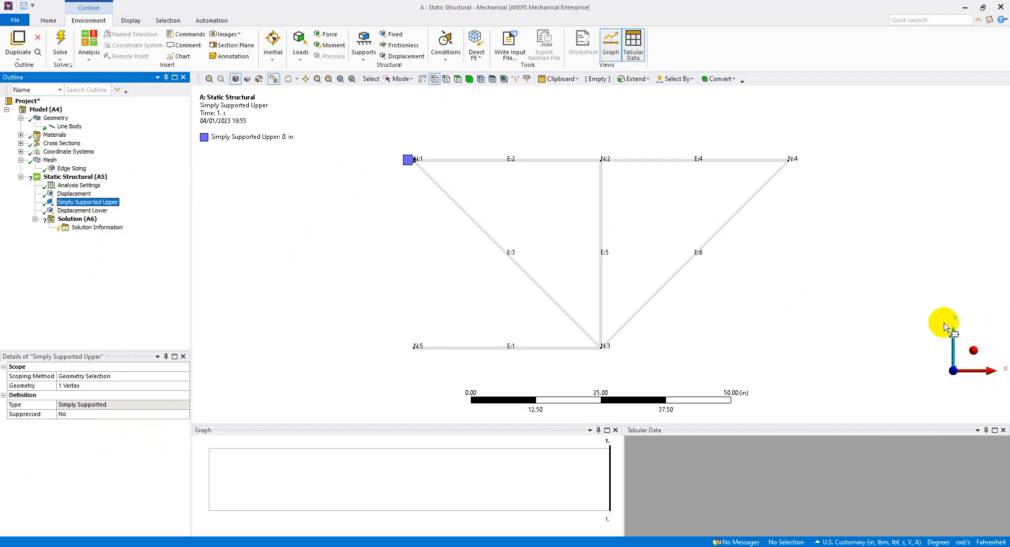
pyautogui.click(82, 212)
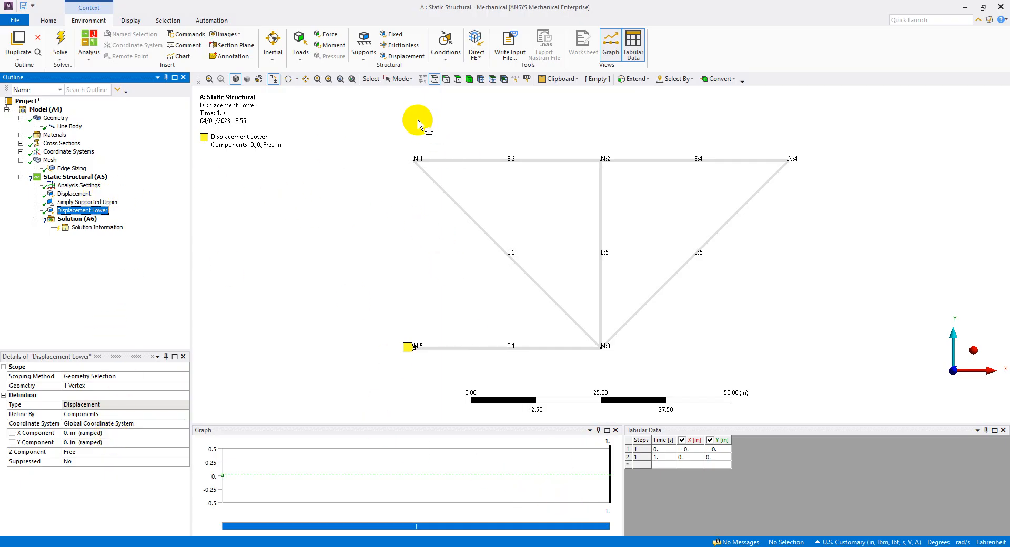
pyautogui.click(88, 202)
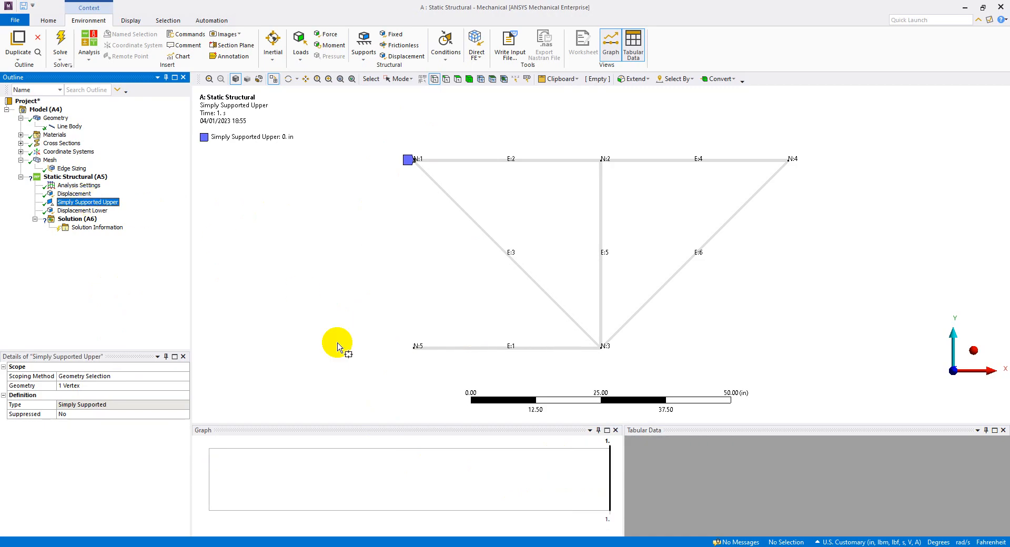
# Check the load positions on the PowerPoint problem slide, then verify in Mechanical that U.S. Customary (in, lbm, lbf, °F, s, V, A) units are selected.
pyautogui.click(623, 546)
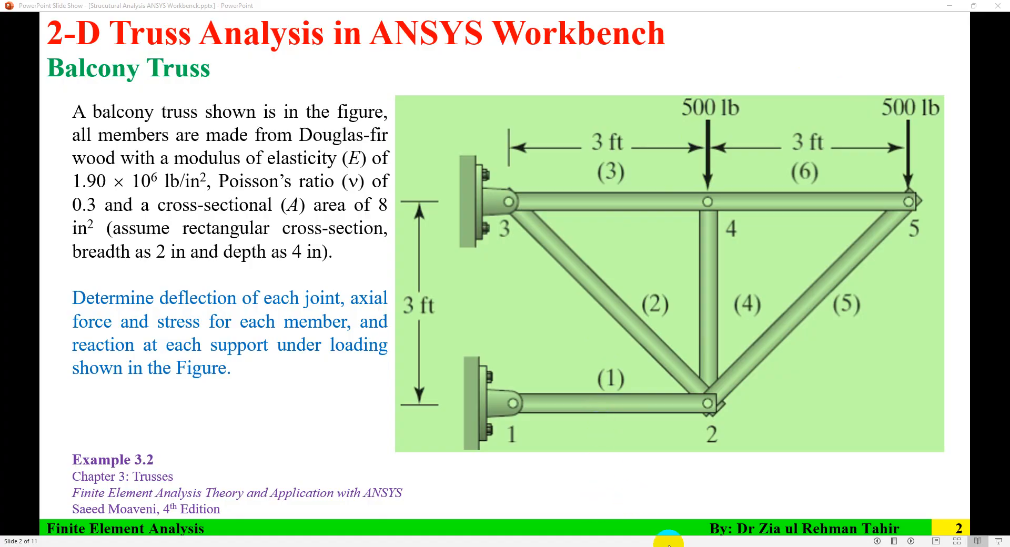
pyautogui.click(686, 546)
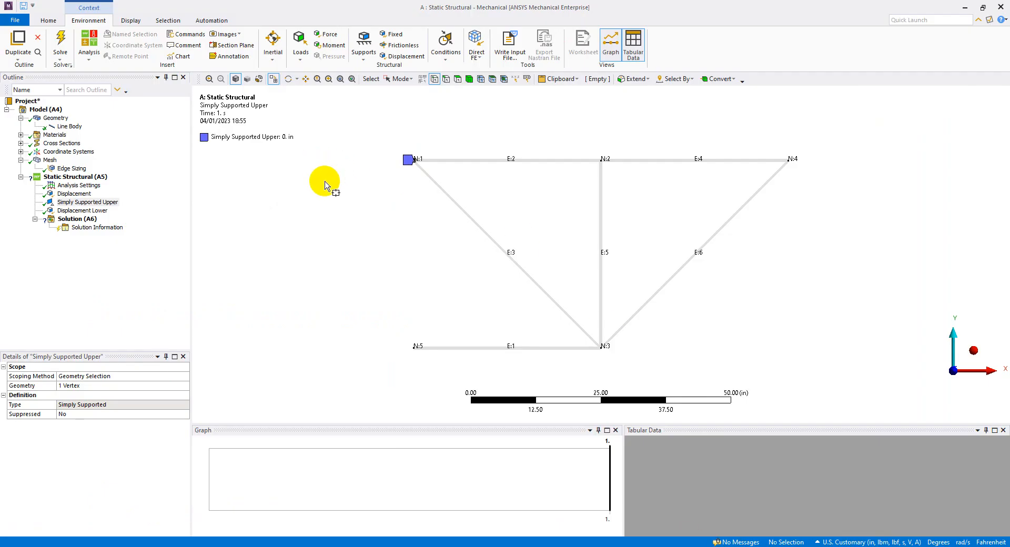
pyautogui.click(49, 20)
pyautogui.click(381, 55)
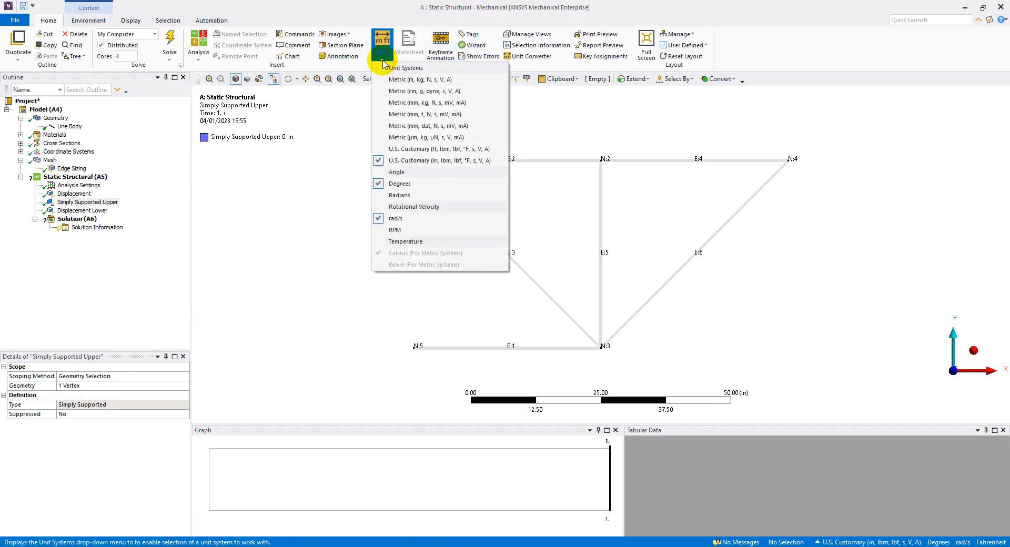
pyautogui.click(457, 161)
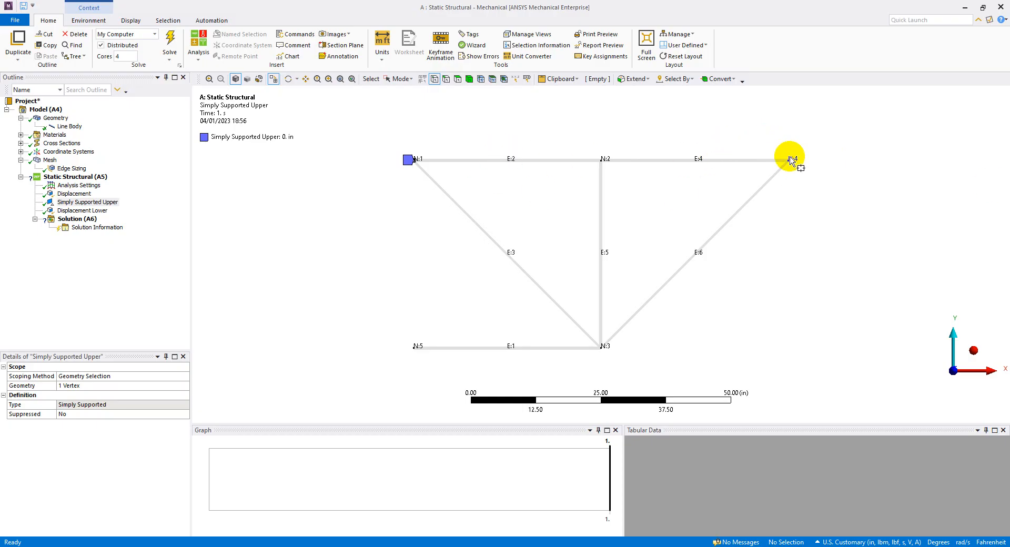
# Add a Force load to the static structural analysis and scope it to the upper middle vertex at node 2.
pyautogui.click(87, 21)
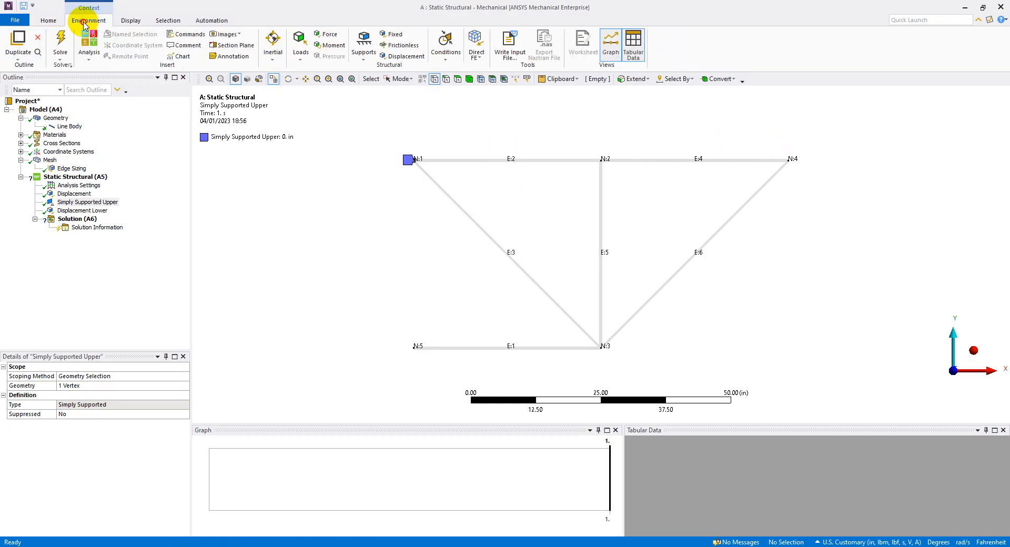
pyautogui.click(330, 35)
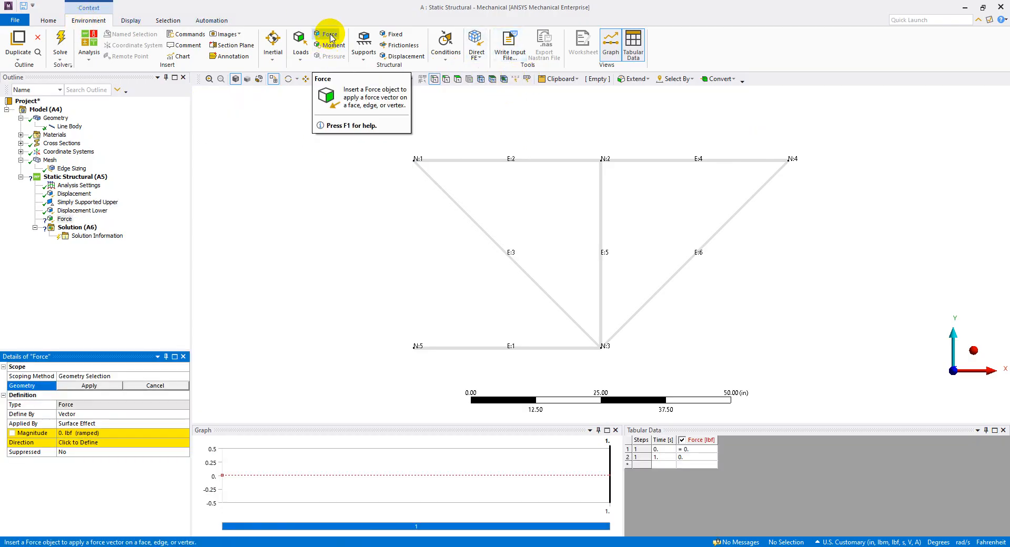
pyautogui.click(64, 218)
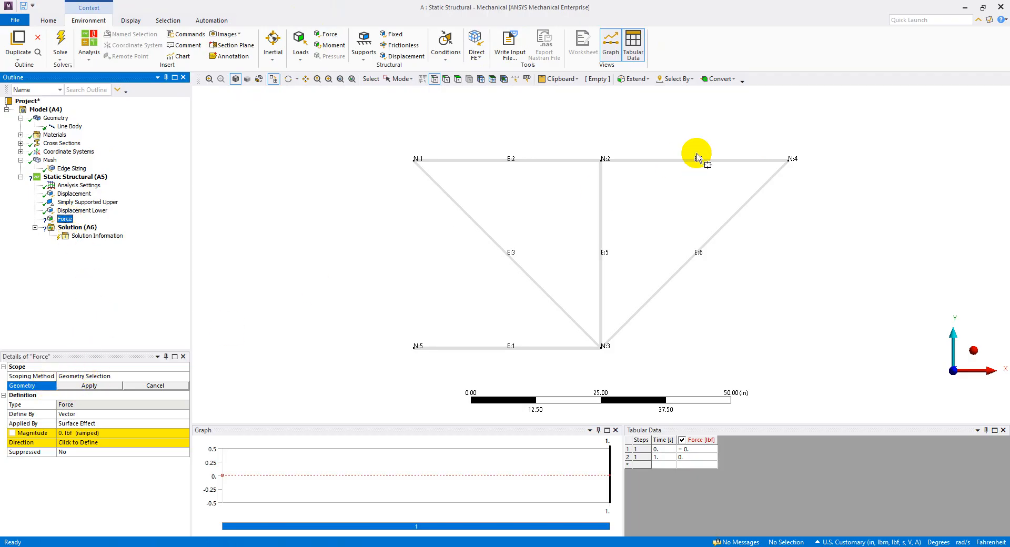
pyautogui.click(600, 159)
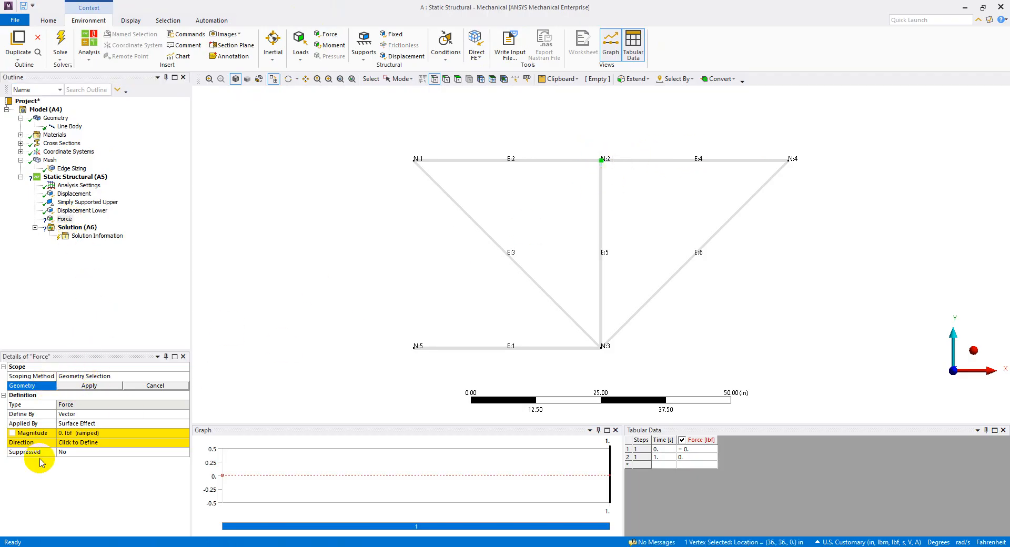
pyautogui.click(89, 386)
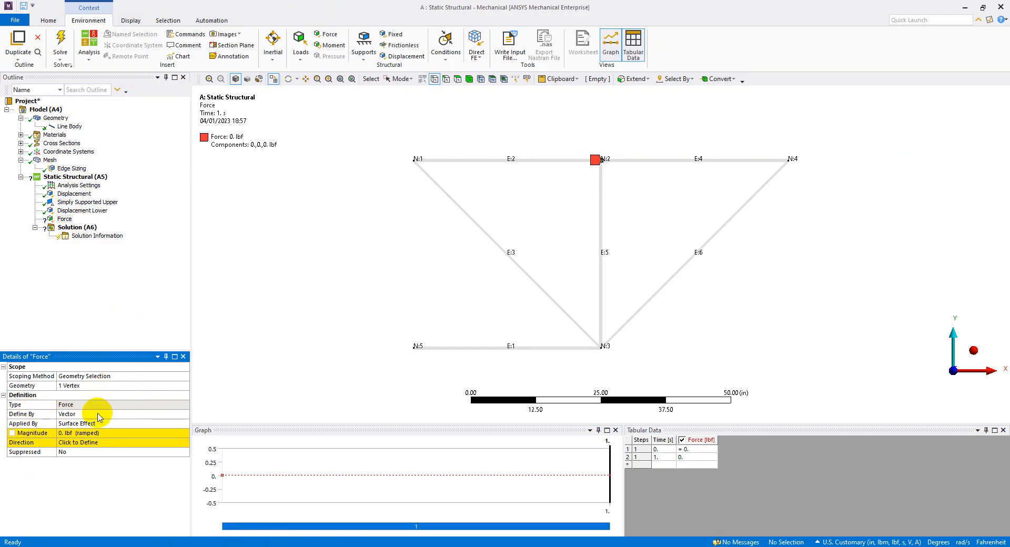
# Define the node 2 force by components with a Y component of -500 lbf and rename it Force 1.
pyautogui.click(100, 415)
pyautogui.click(187, 415)
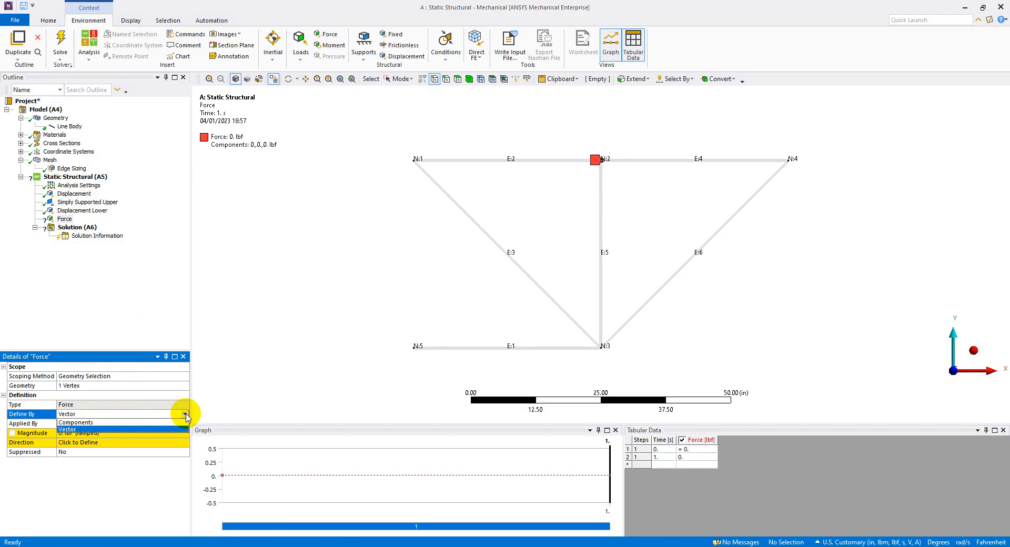
pyautogui.click(173, 423)
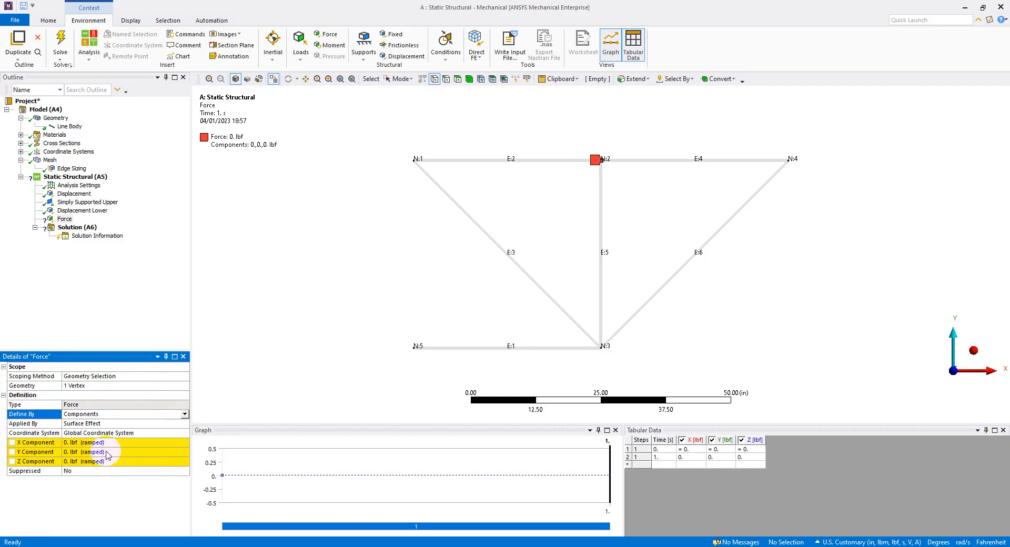
pyautogui.click(105, 452)
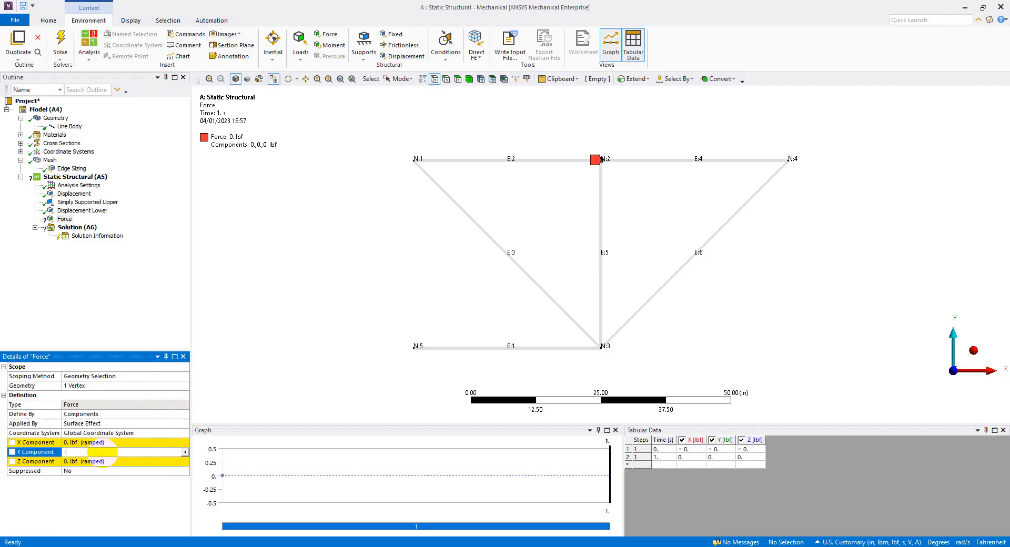
pyautogui.press('Return')
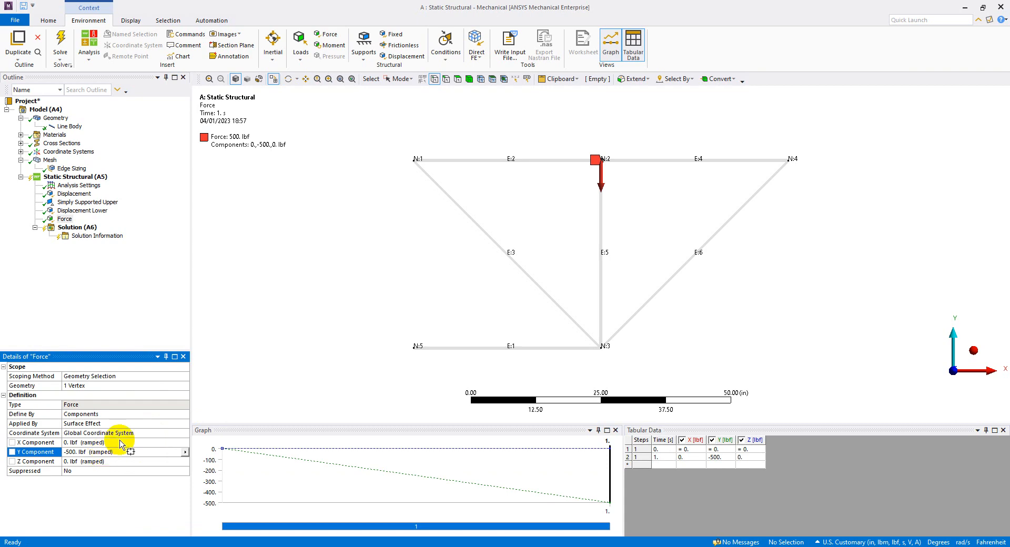
pyautogui.click(67, 226)
pyautogui.click(64, 220)
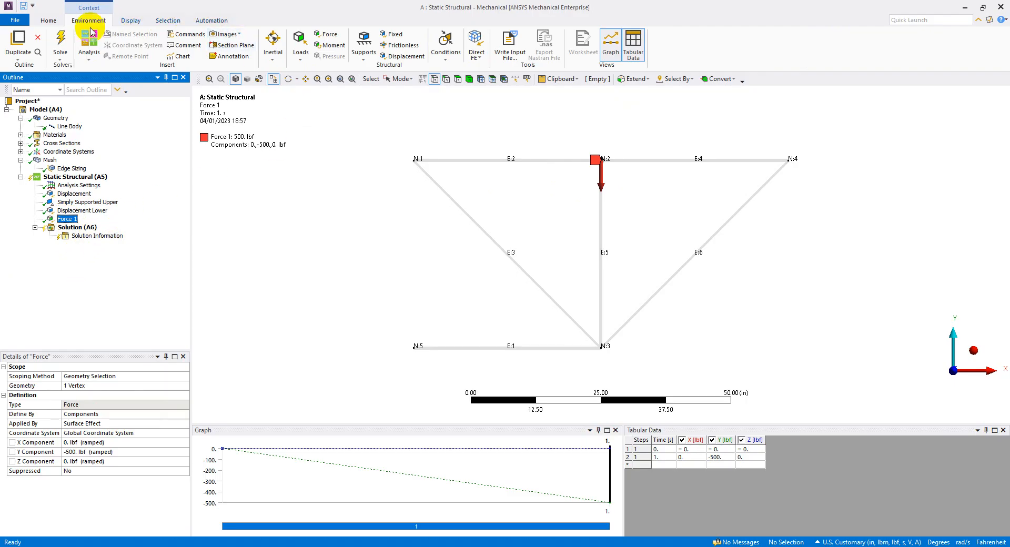
# Insert a second Force load, rename it Force 2 and scope it to the upper outer vertex at node 4.
pyautogui.rightClick(86, 178)
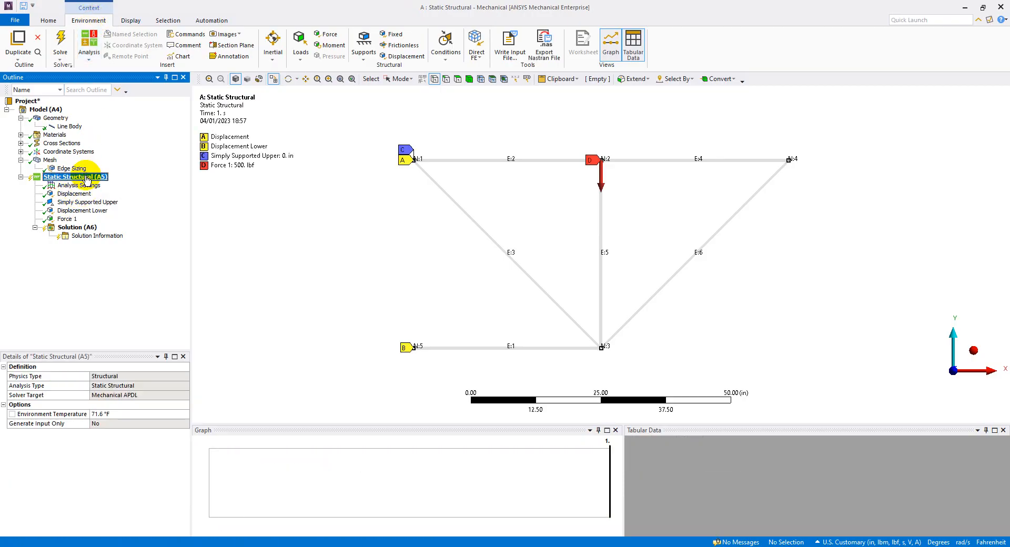
pyautogui.moveTo(162, 182)
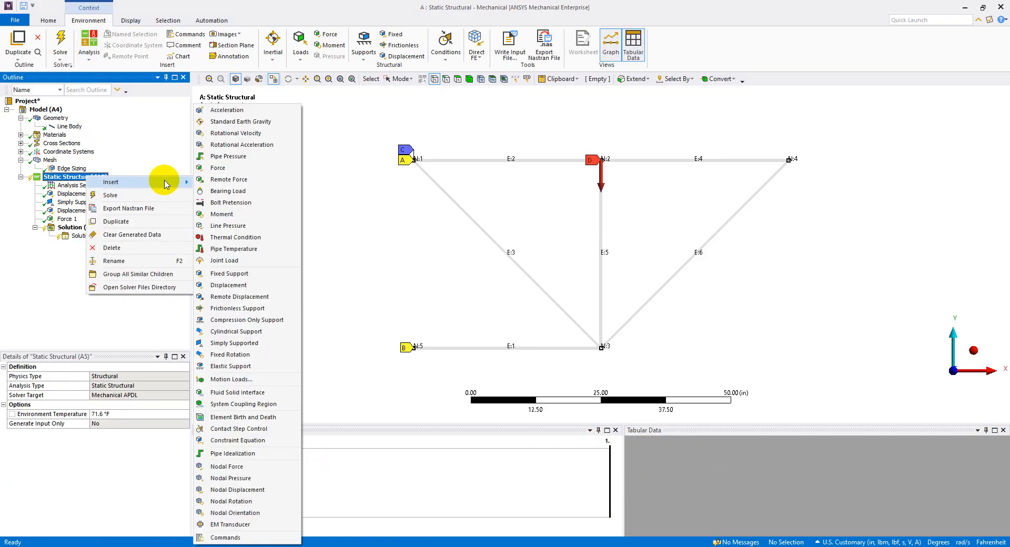
pyautogui.click(232, 169)
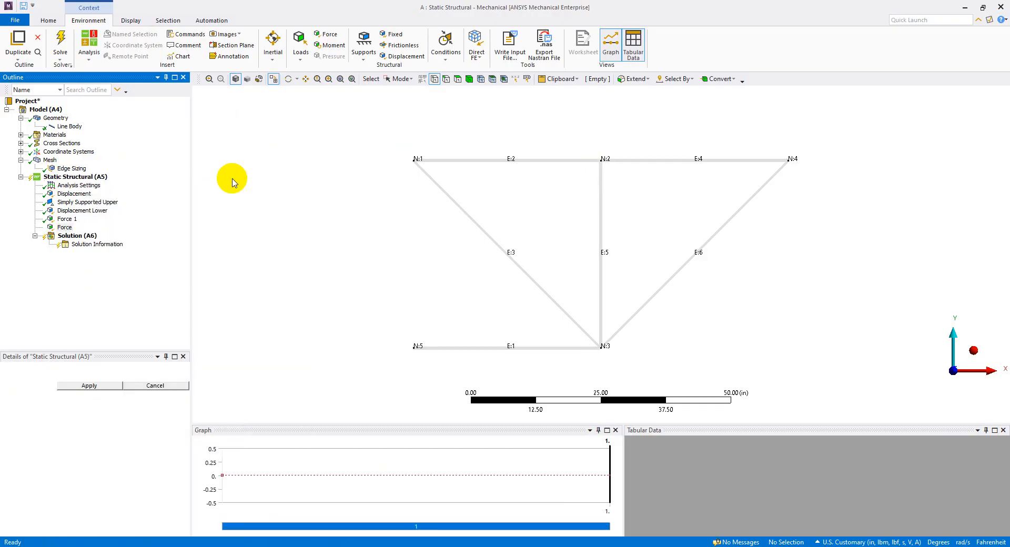
pyautogui.click(65, 228)
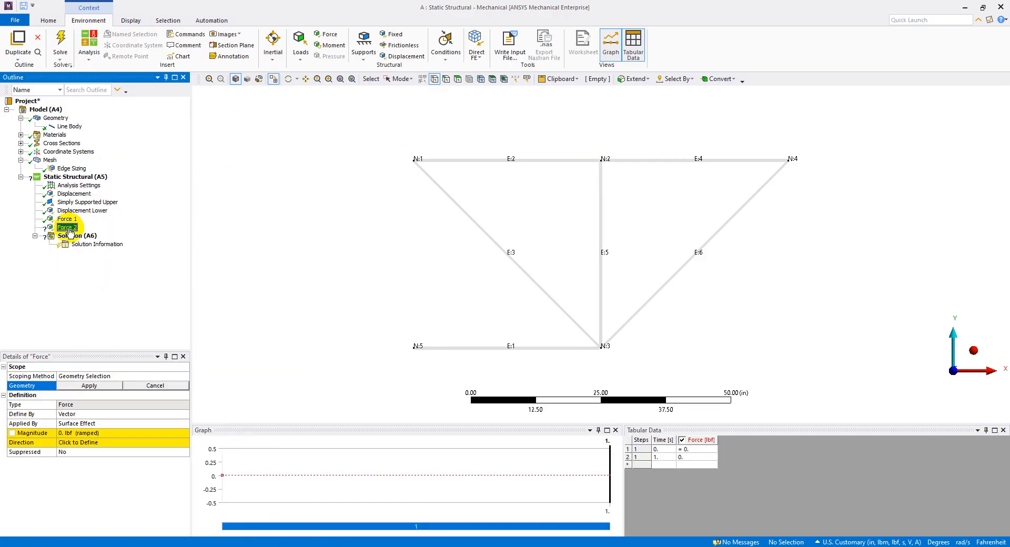
pyautogui.click(785, 157)
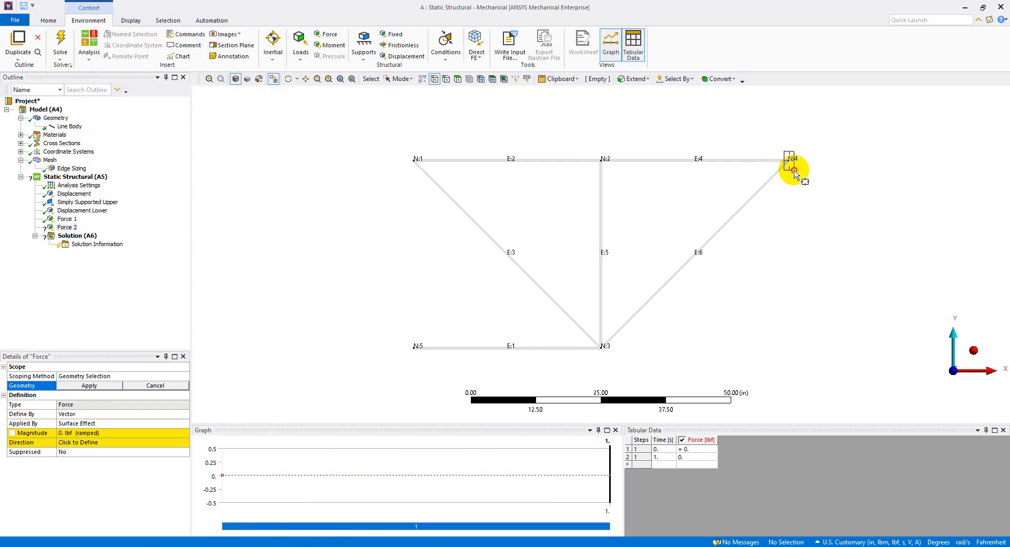
pyautogui.click(97, 384)
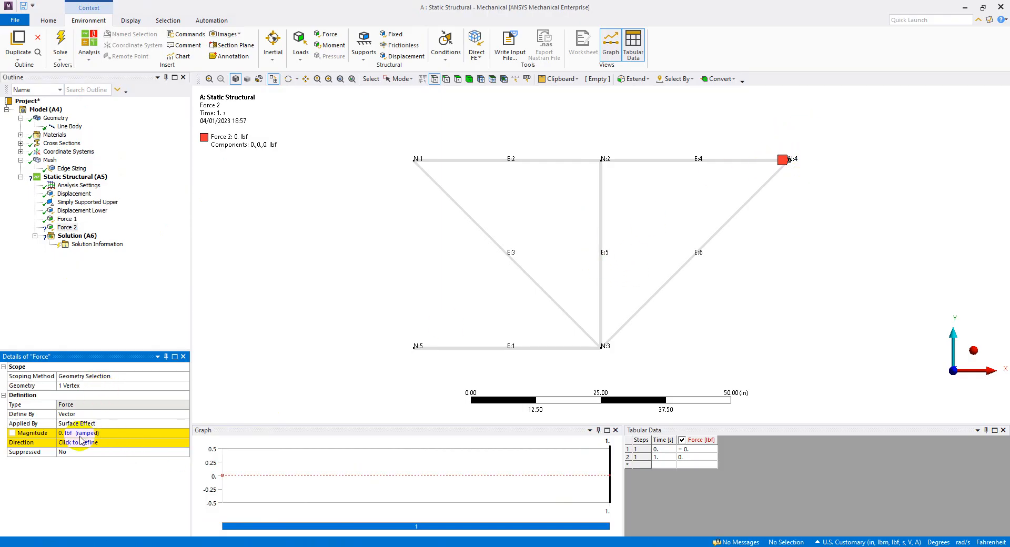
# Define Force 2 by components with a Y component of -500 lbf.
pyautogui.click(94, 414)
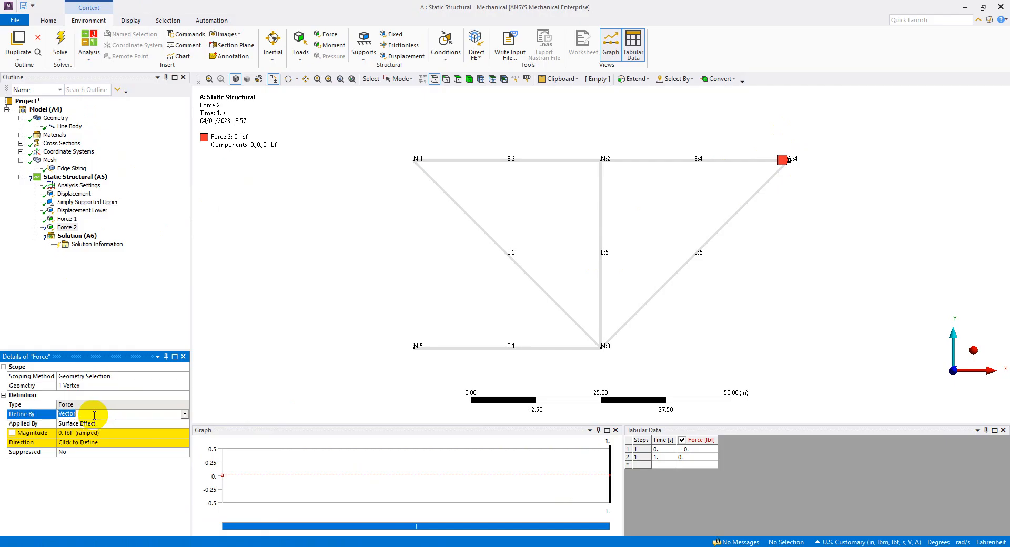
pyautogui.click(184, 414)
pyautogui.click(183, 421)
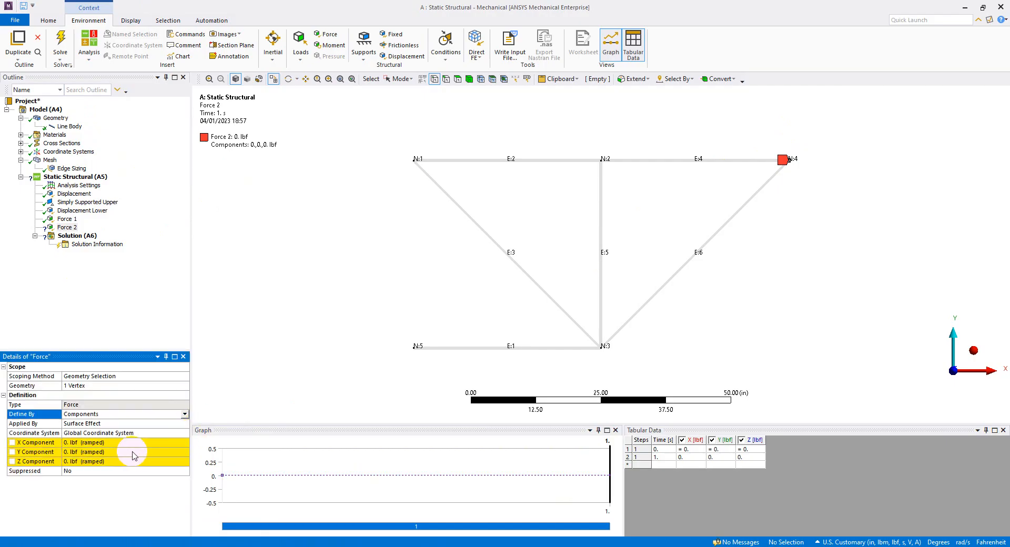
pyautogui.click(127, 451)
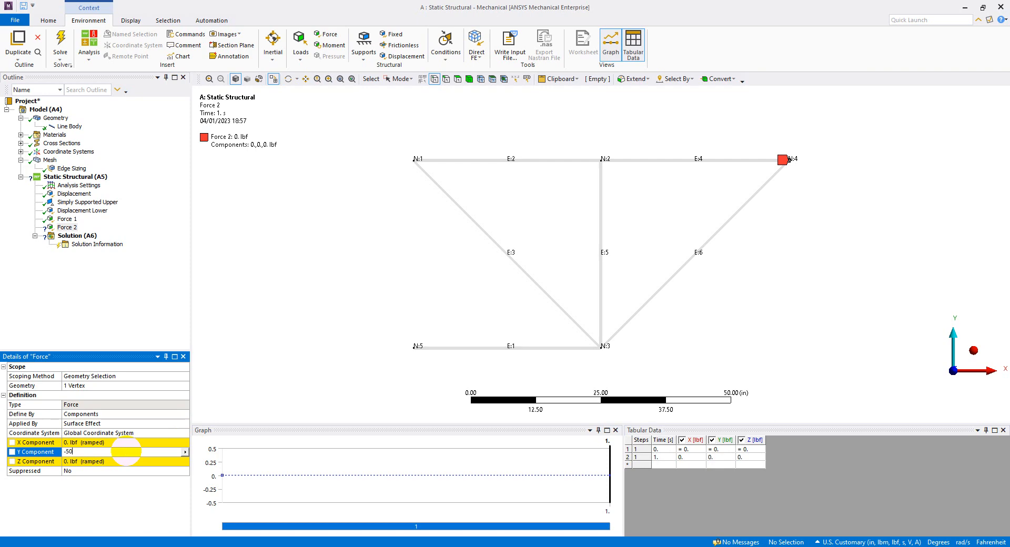
pyautogui.click(108, 510)
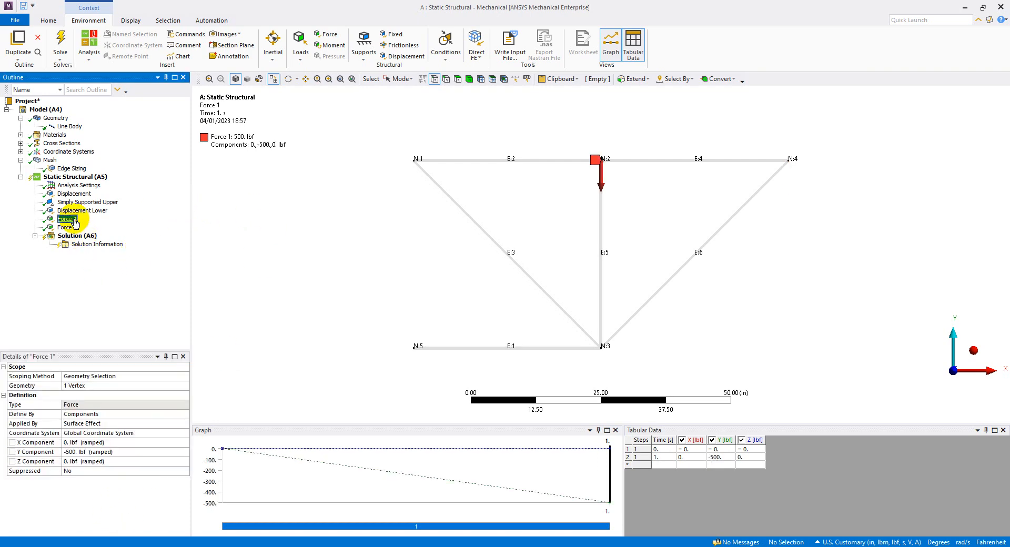
# Review all supports and loads on the truss and solve the static structural analysis.
pyautogui.click(74, 176)
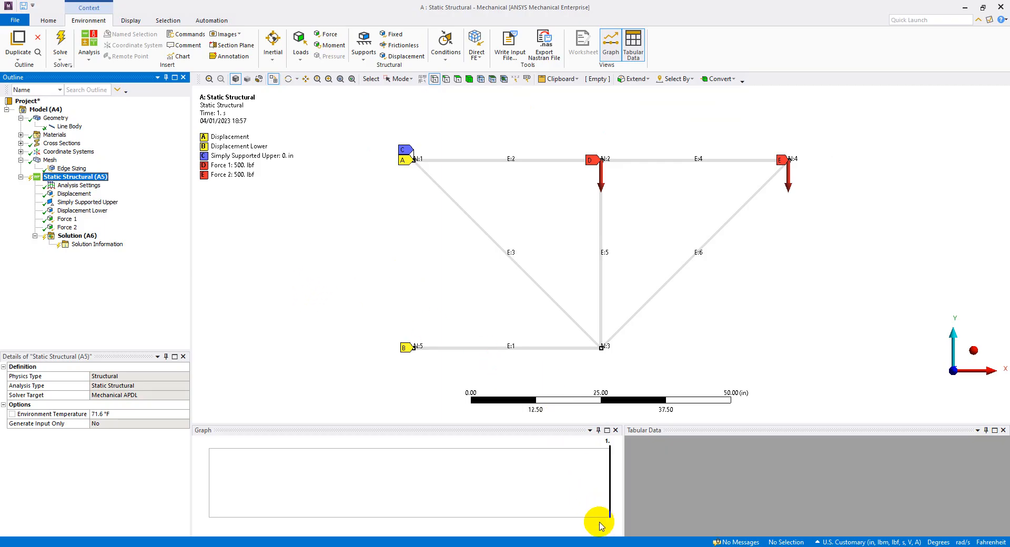
pyautogui.click(413, 158)
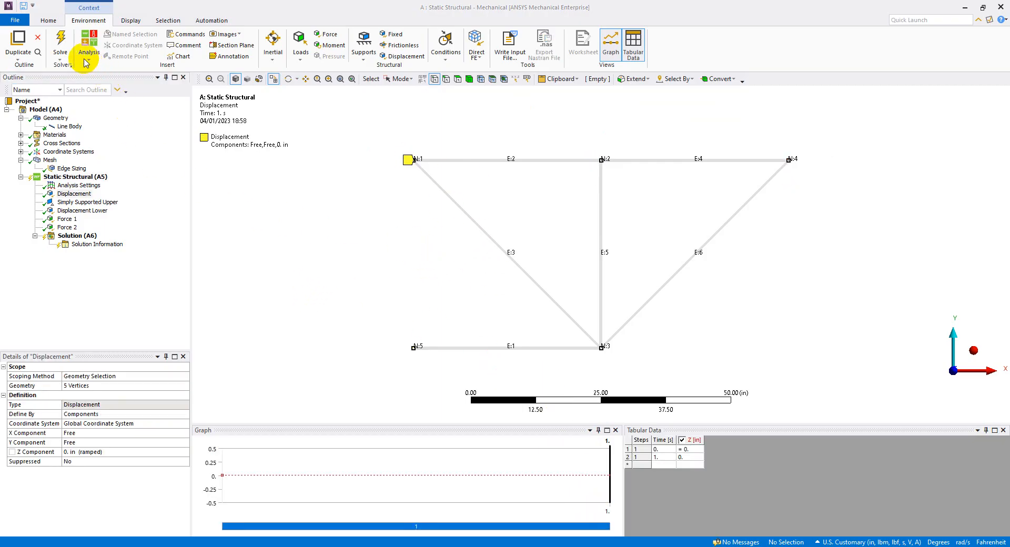
pyautogui.click(61, 44)
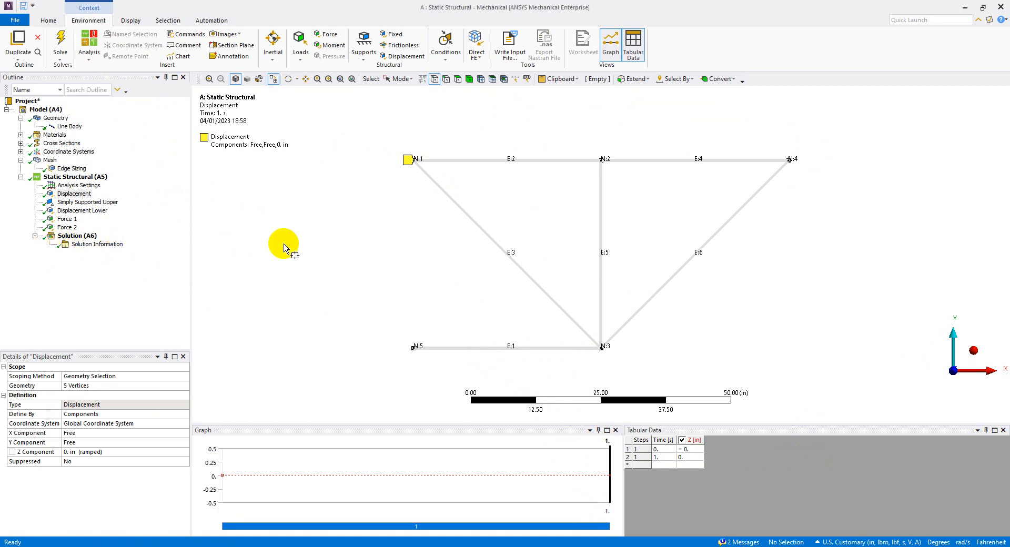
# Switch to the PowerPoint slides and review the truss problem statement and the solution steps for total and directional deformation.
pyautogui.click(598, 546)
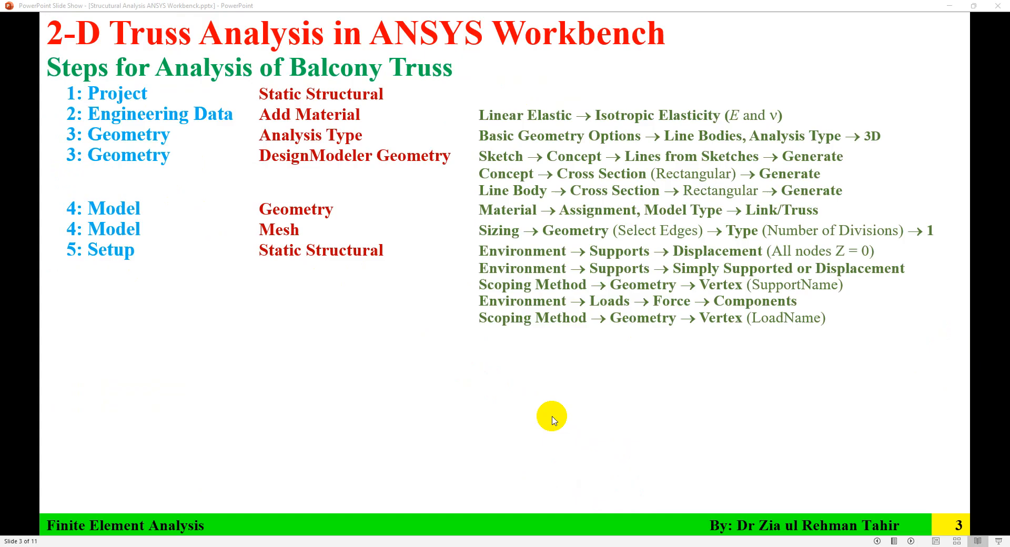
pyautogui.click(552, 417)
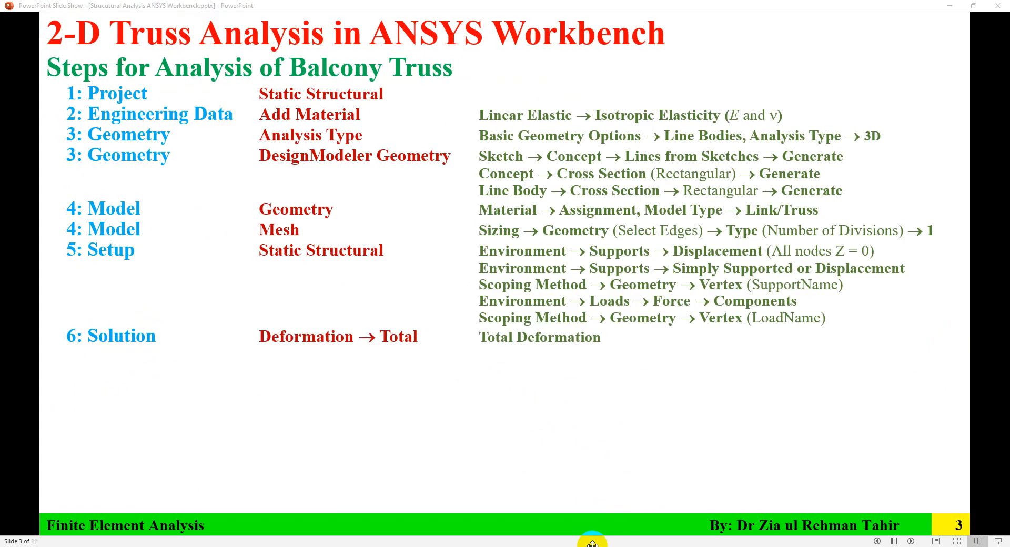
pyautogui.press('Left')
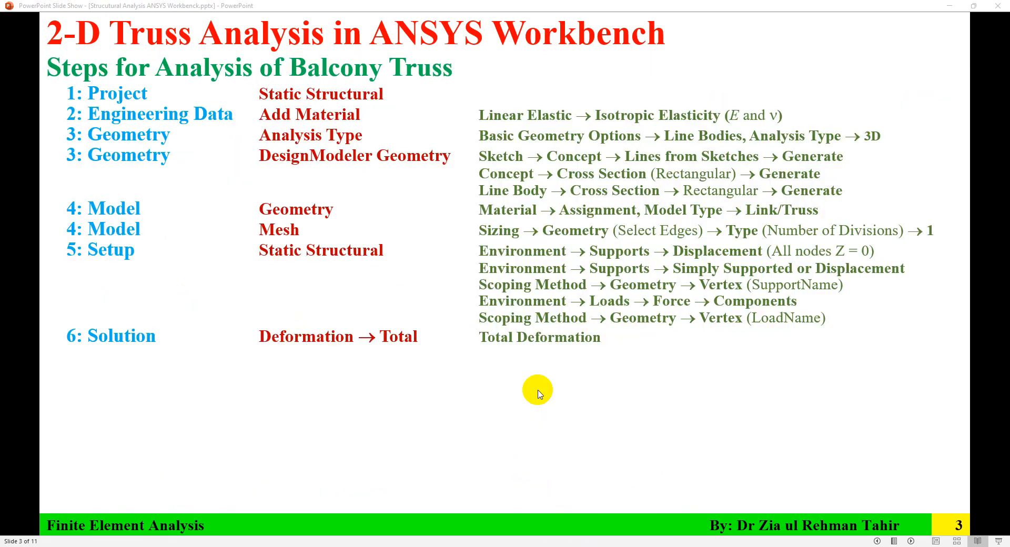
pyautogui.click(540, 393)
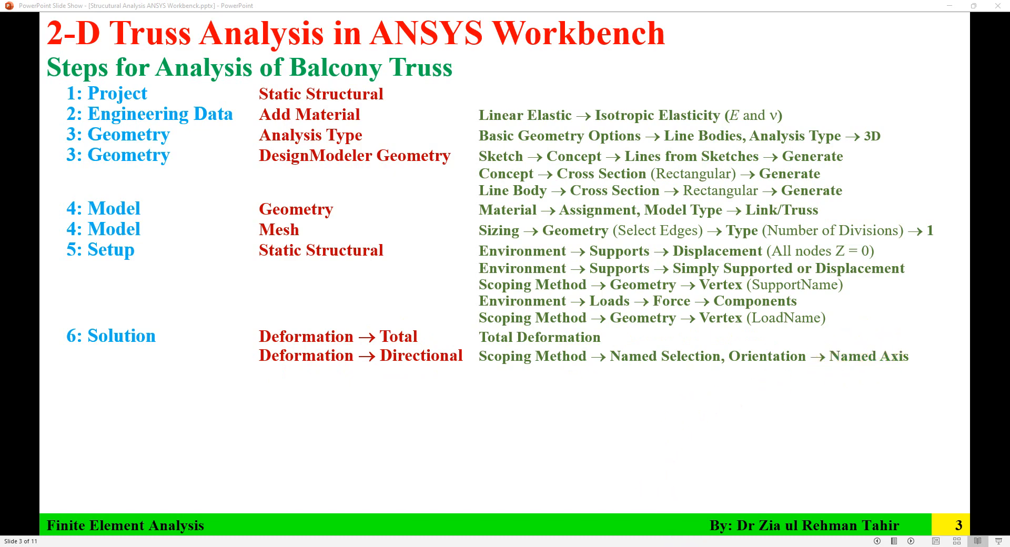
pyautogui.click(686, 546)
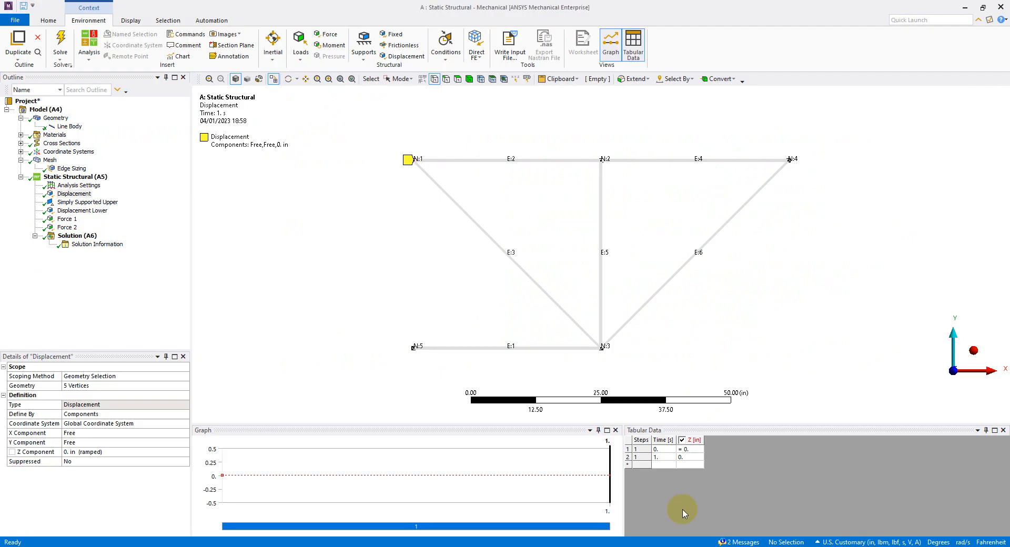
# Add a Total Deformation result for all bodies to the solution.
pyautogui.click(77, 236)
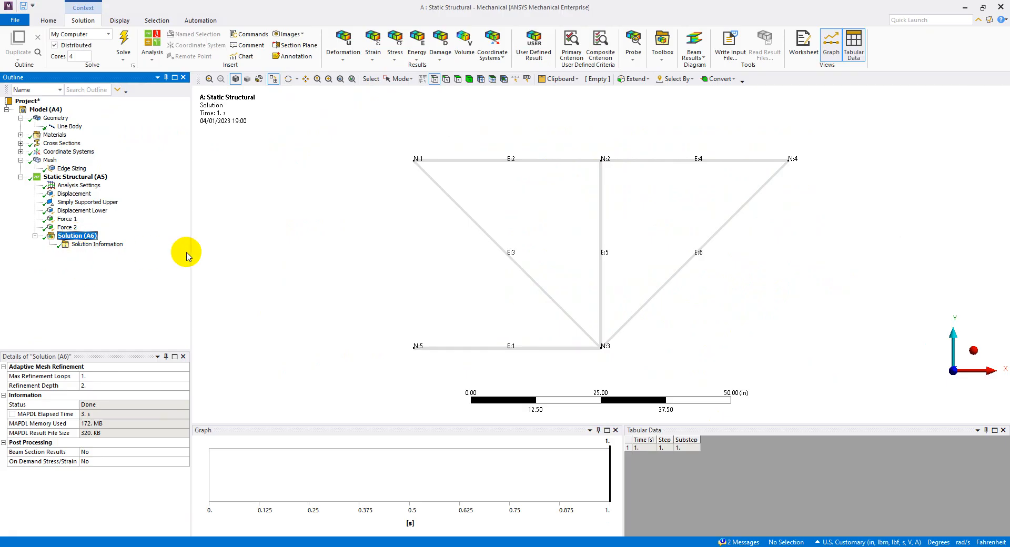
pyautogui.click(339, 52)
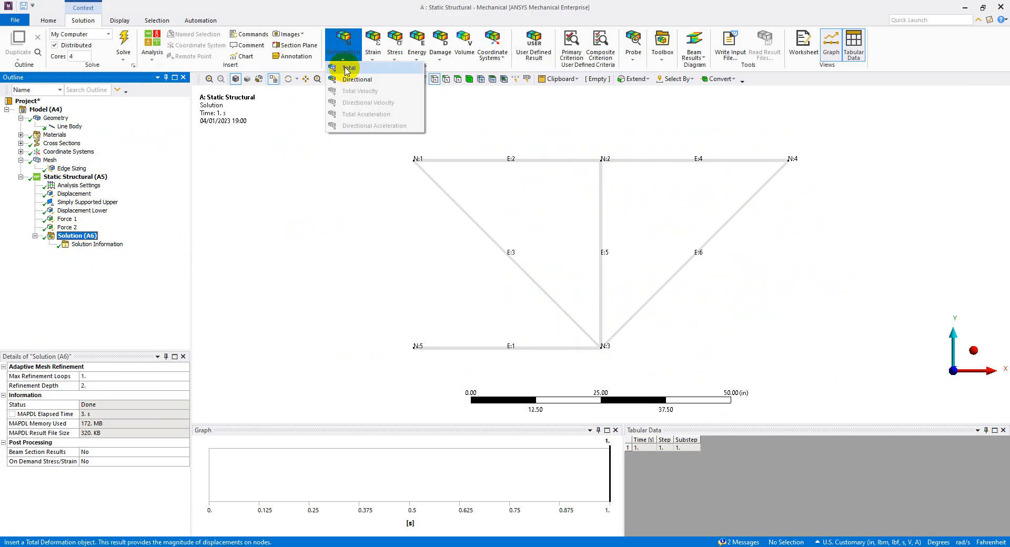
pyautogui.click(348, 68)
# Add two directional deformation results for all bodies and name them Directional Deformation X and Directional Deformation Y.
pyautogui.click(341, 49)
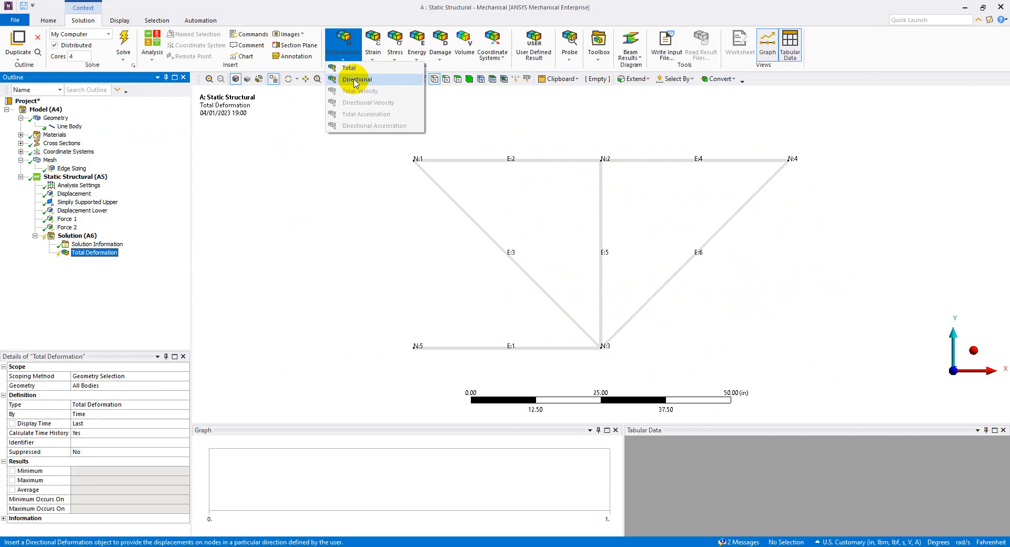
pyautogui.click(355, 80)
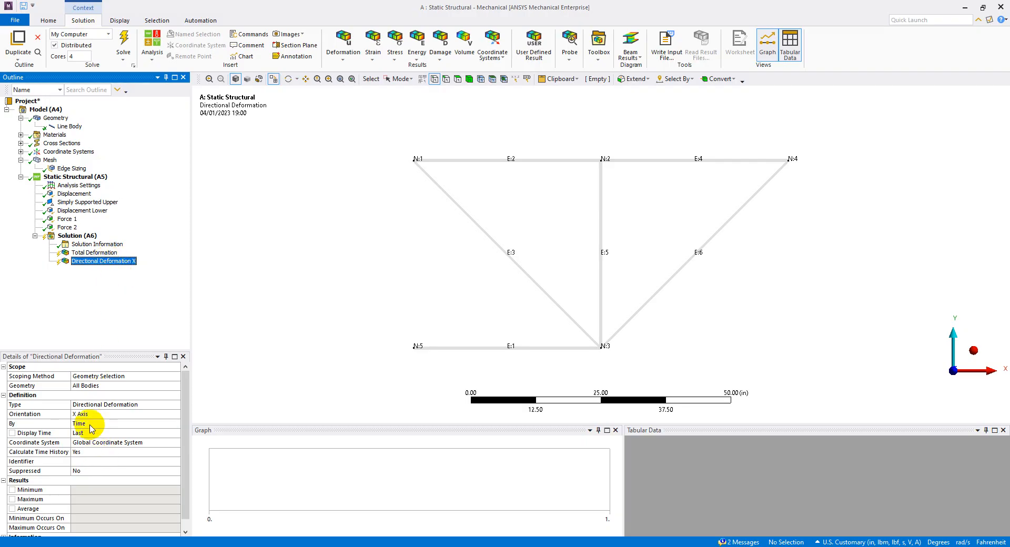
pyautogui.click(353, 62)
pyautogui.click(357, 80)
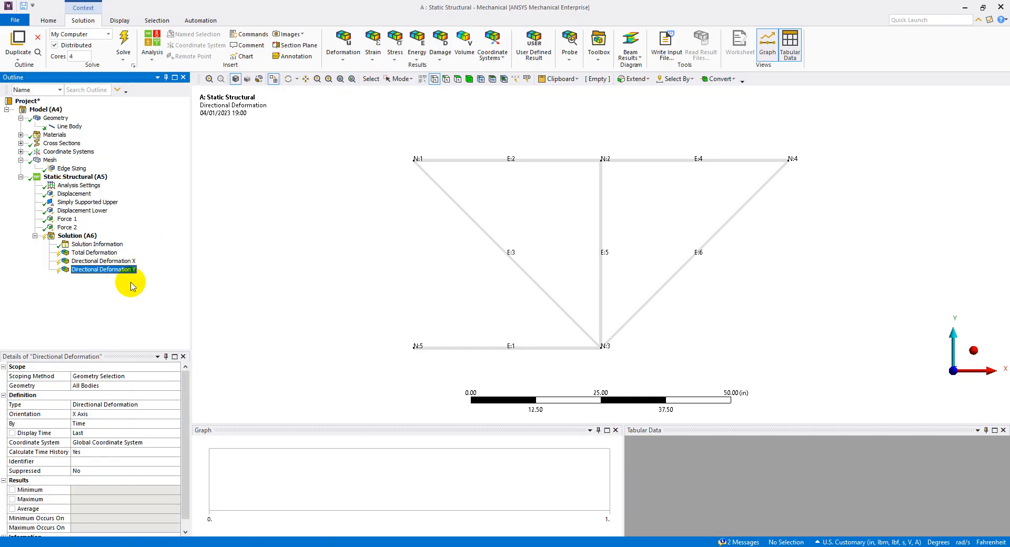
# Set the orientation of Directional Deformation Y to Y Axis and check the settings of the three deformation results.
pyautogui.click(84, 414)
pyautogui.click(176, 414)
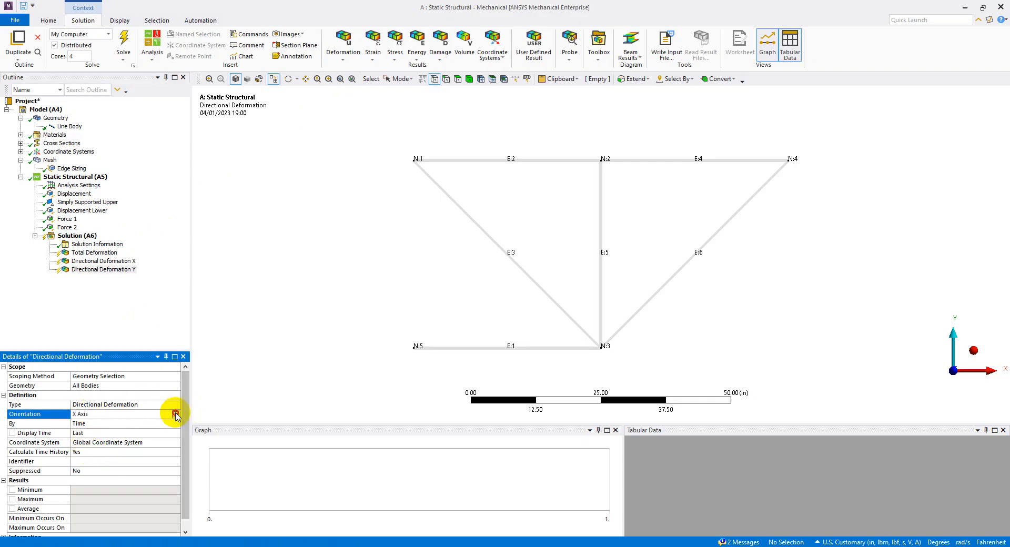
pyautogui.click(144, 423)
pyautogui.click(98, 327)
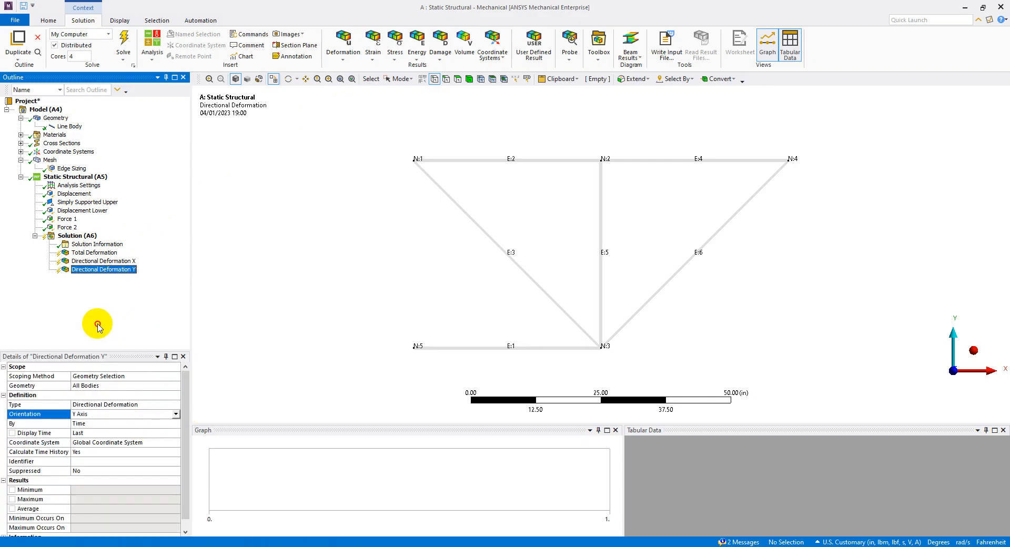
pyautogui.click(95, 252)
pyautogui.click(92, 262)
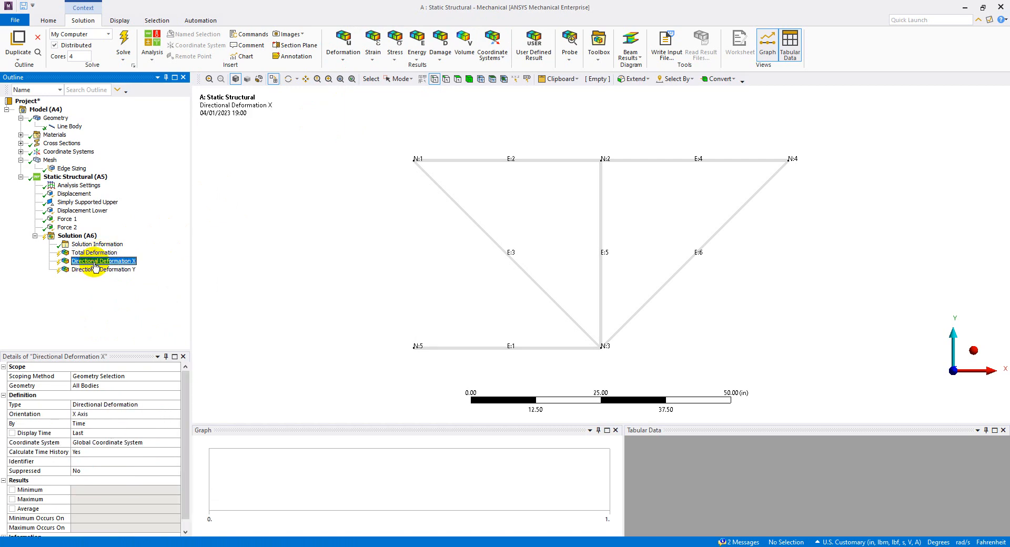
pyautogui.click(96, 271)
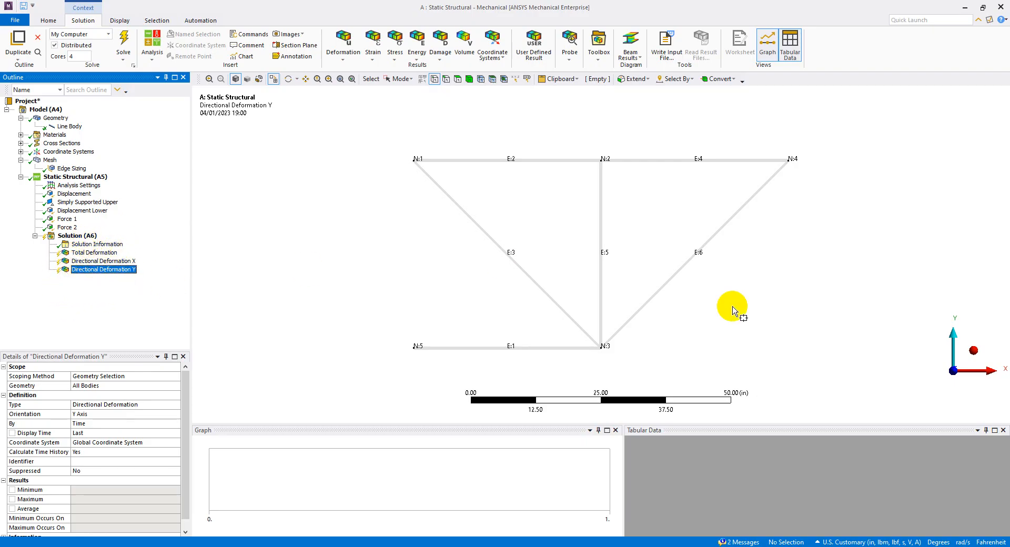
# Switch to the PowerPoint slides to review the beam results step for axial force, and return to ANSYS Mechanical.
pyautogui.click(593, 546)
pyautogui.click(457, 439)
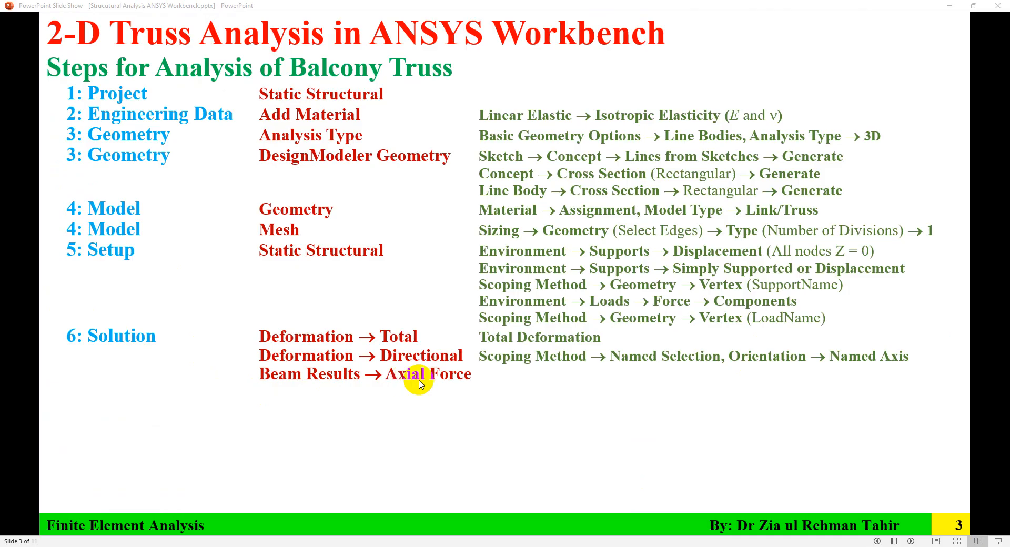
pyautogui.click(688, 546)
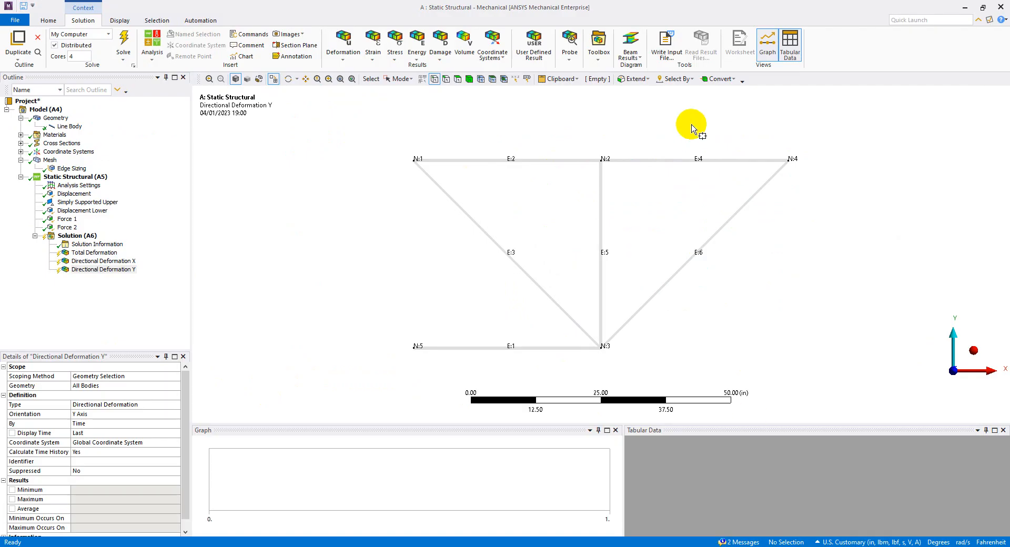
# Add an Axial Force beam result for all line bodies to the solution.
pyautogui.click(73, 237)
pyautogui.rightClick(76, 237)
pyautogui.moveTo(158, 246)
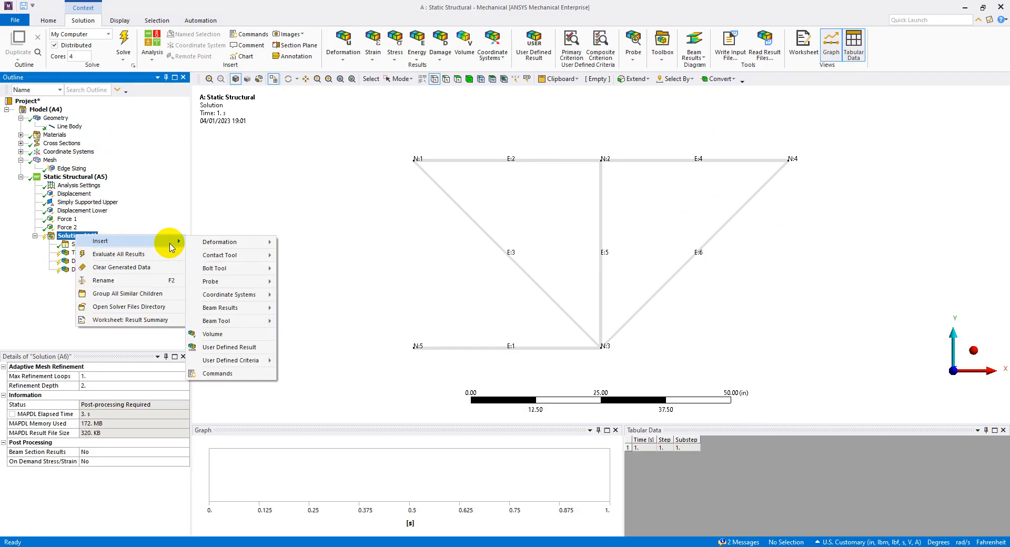
pyautogui.moveTo(263, 314)
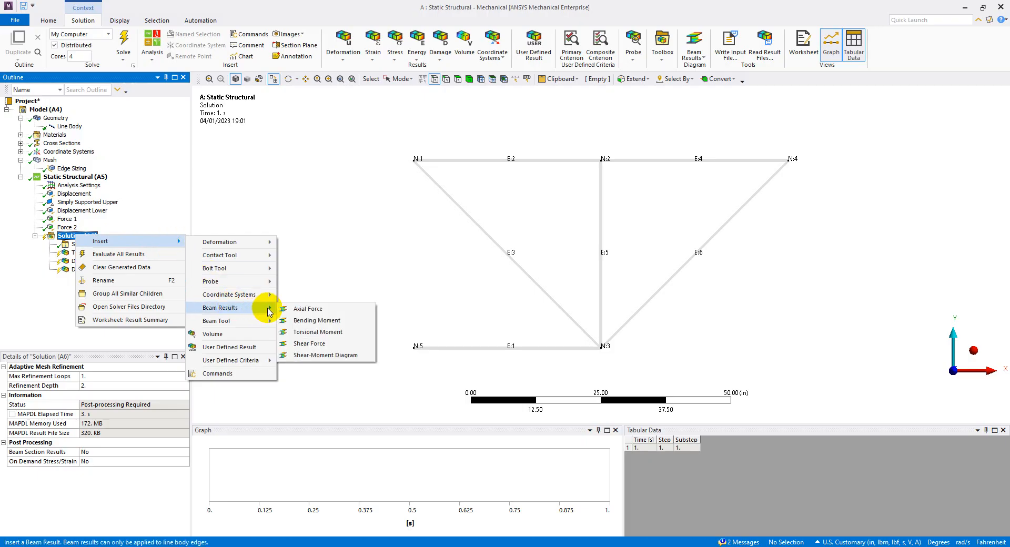
pyautogui.click(295, 309)
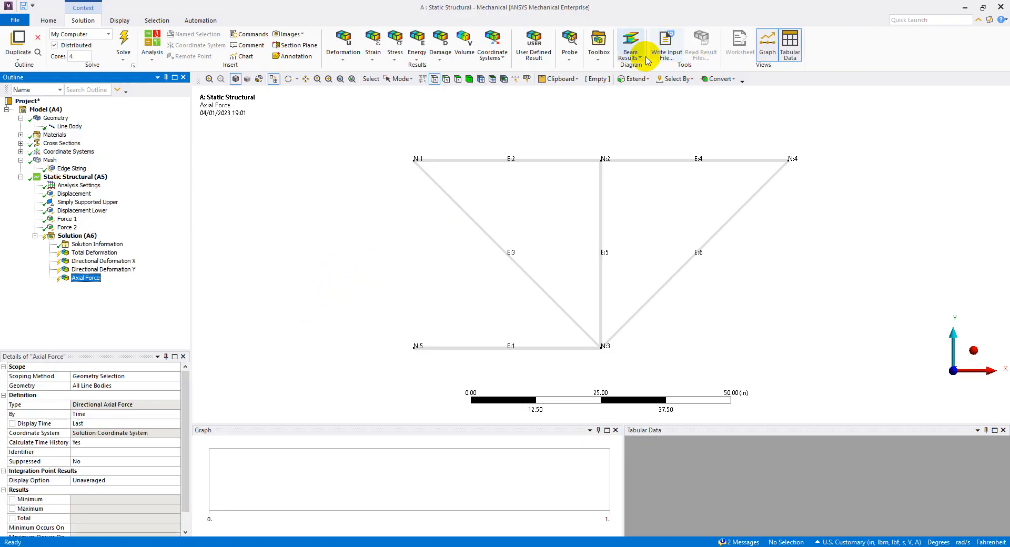
pyautogui.click(645, 59)
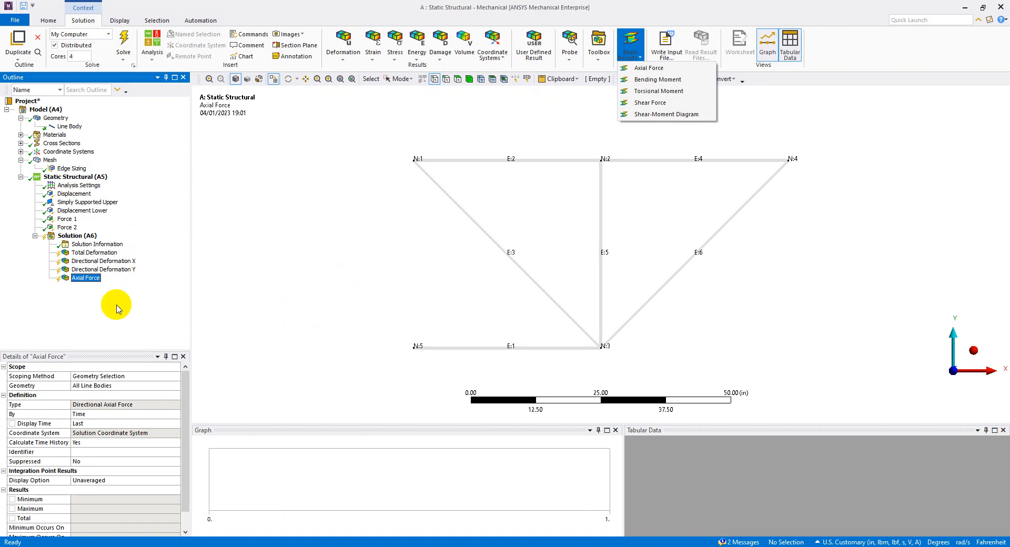
pyautogui.click(81, 283)
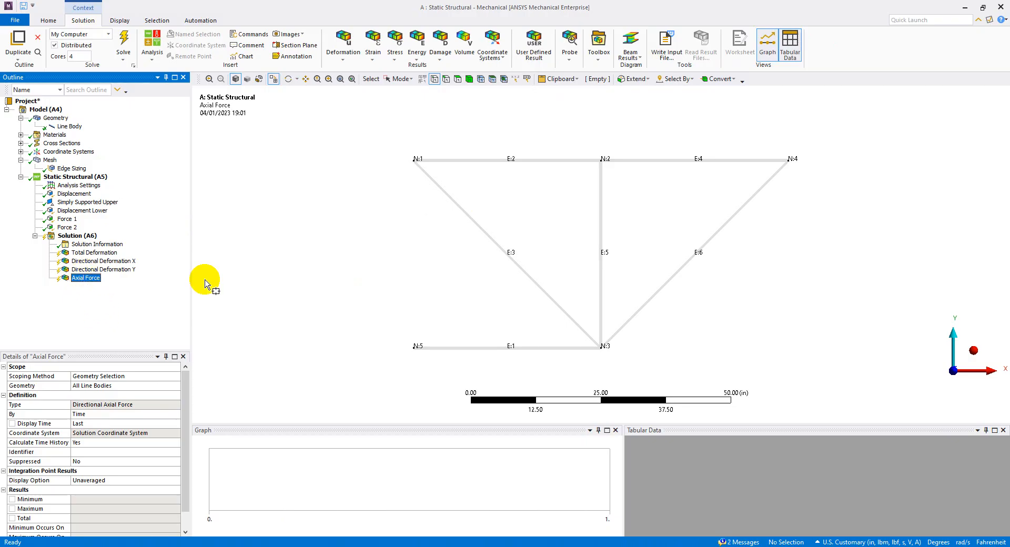
# Check the normal stress step on the PowerPoint slides and set Beam Section Results to Yes for the solution in ANSYS Mechanical.
pyautogui.hotkey('alt', 'Tab')
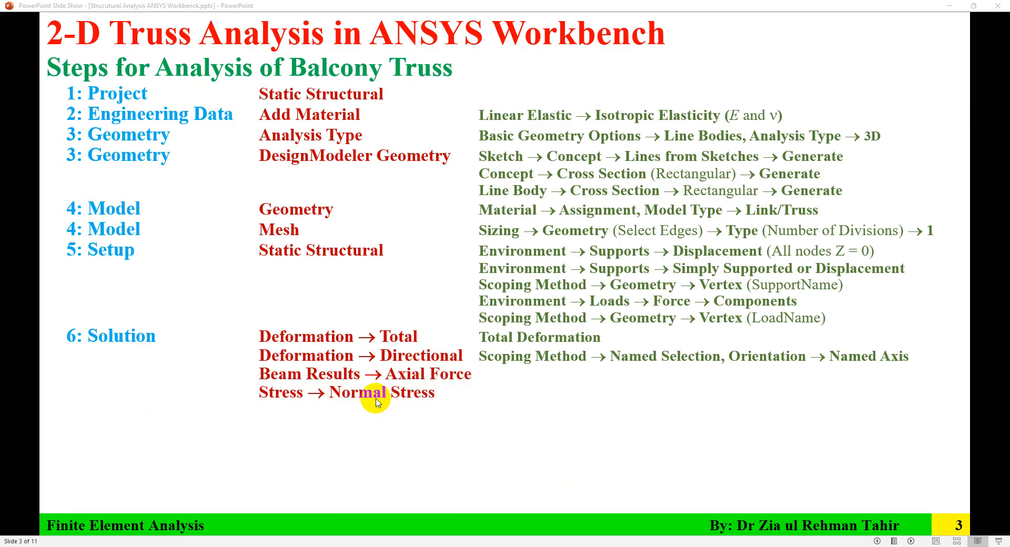
pyautogui.hotkey('alt', 'Tab')
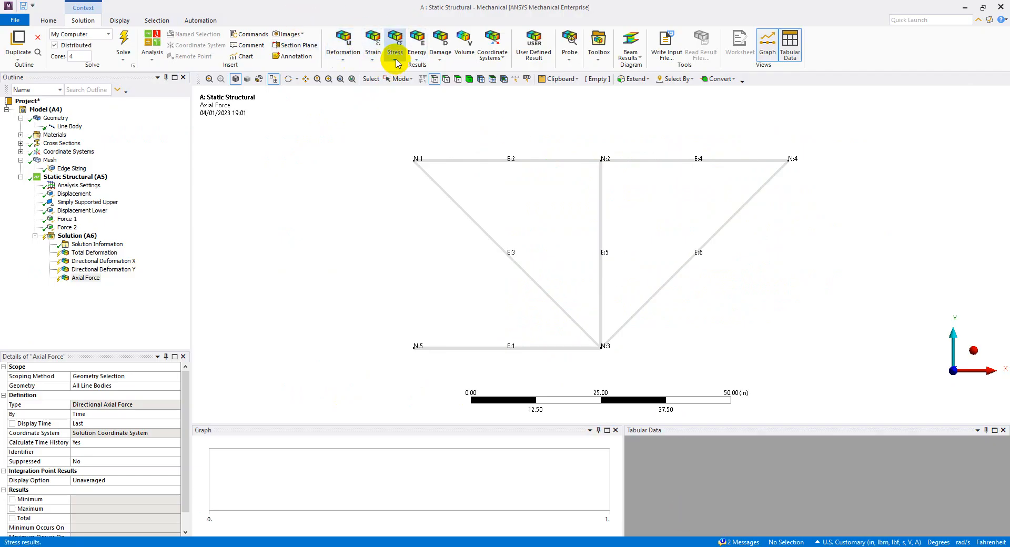
pyautogui.click(396, 61)
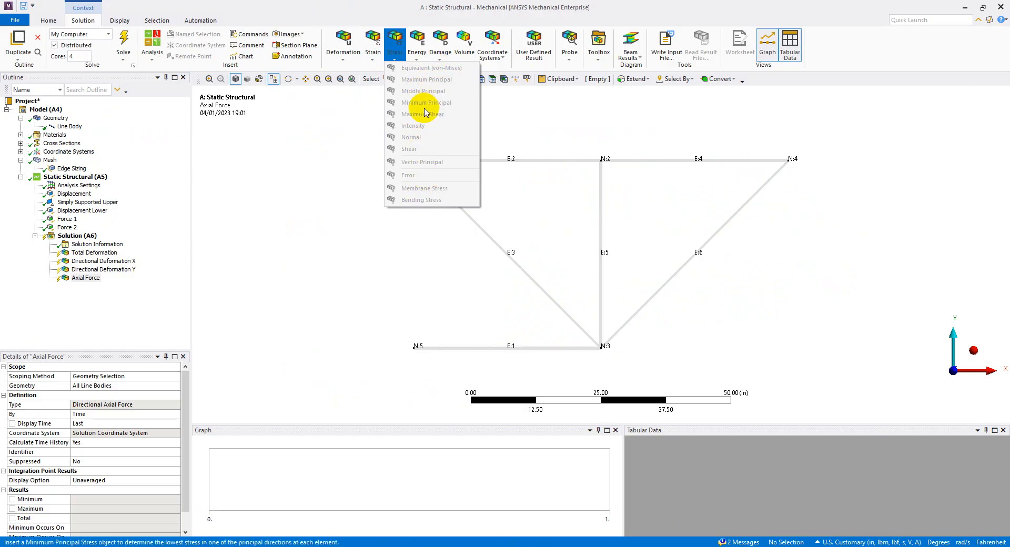
pyautogui.click(88, 238)
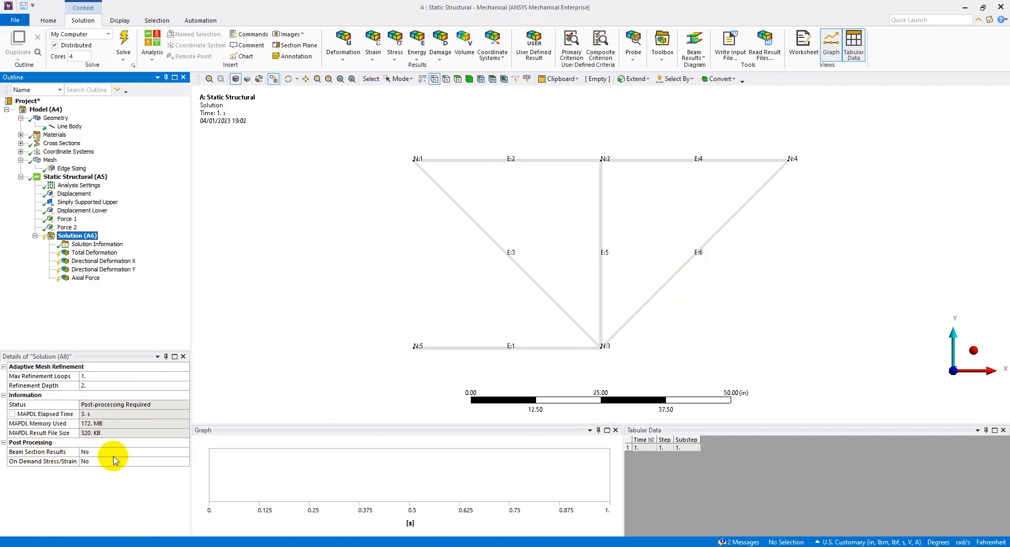
pyautogui.click(175, 451)
pyautogui.click(185, 452)
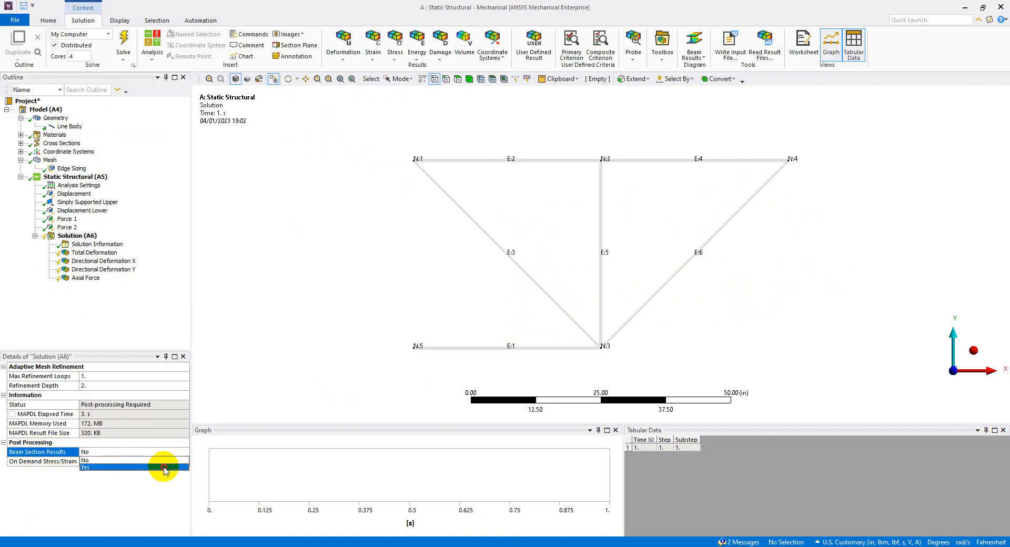
pyautogui.click(164, 465)
pyautogui.click(100, 311)
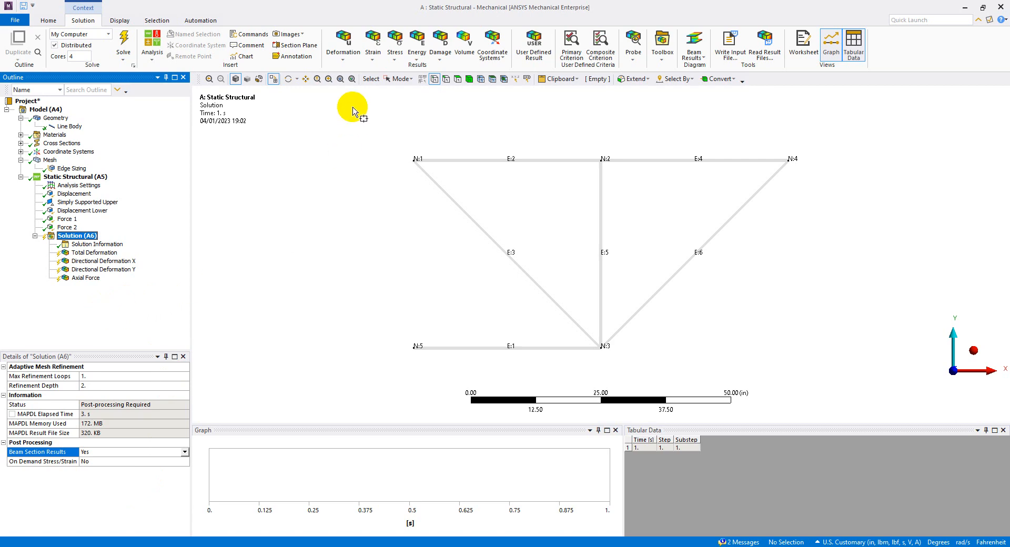
# Add a Normal Stress result for all bodies with X Axis orientation to the solution.
pyautogui.click(373, 57)
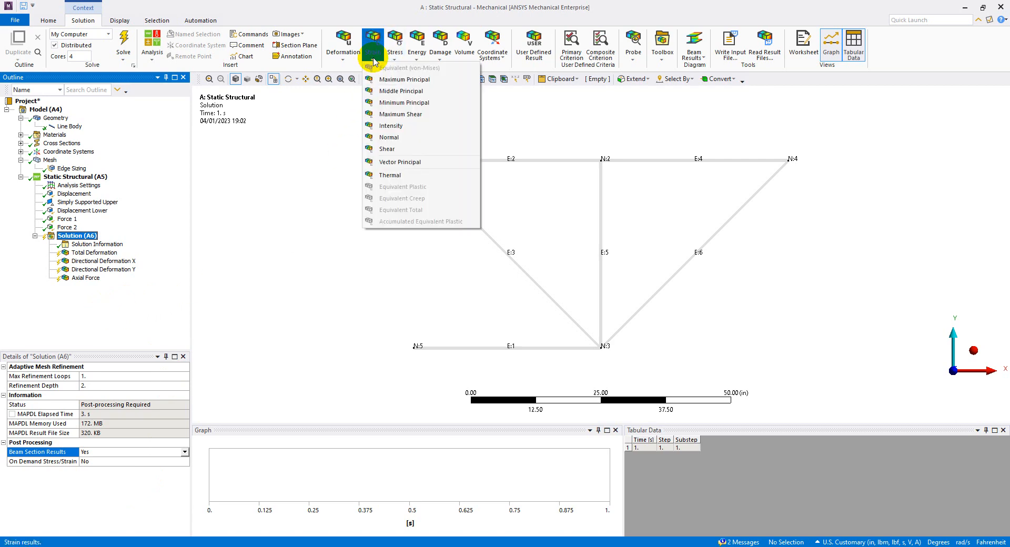
pyautogui.click(395, 59)
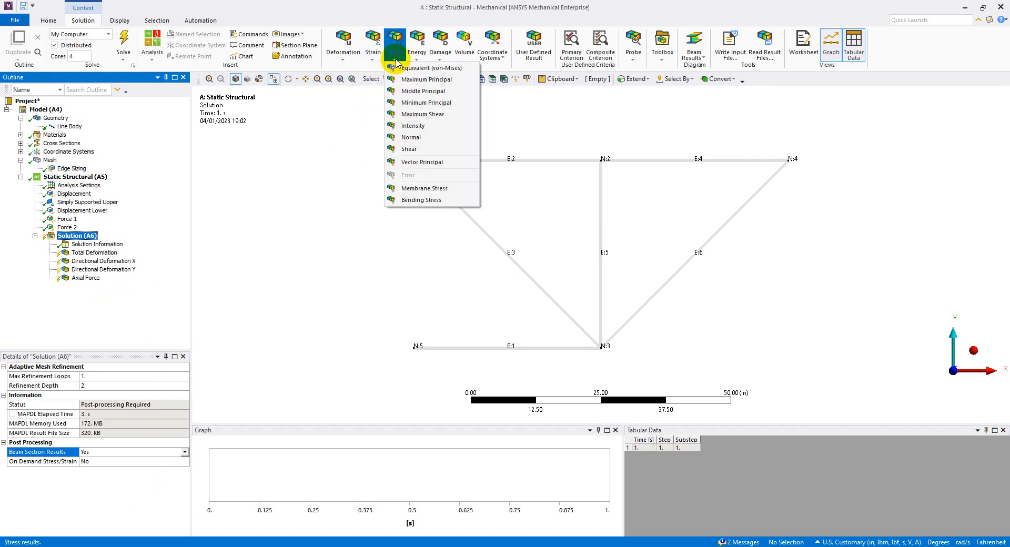
pyautogui.click(411, 137)
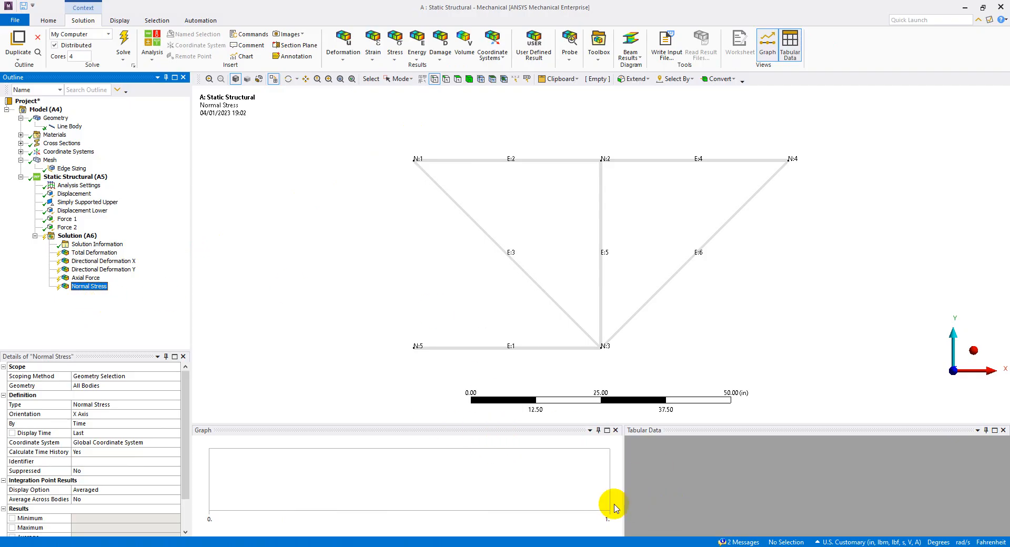
# Switch to the PowerPoint slides and review the solution step for the force reaction probe.
pyautogui.click(588, 546)
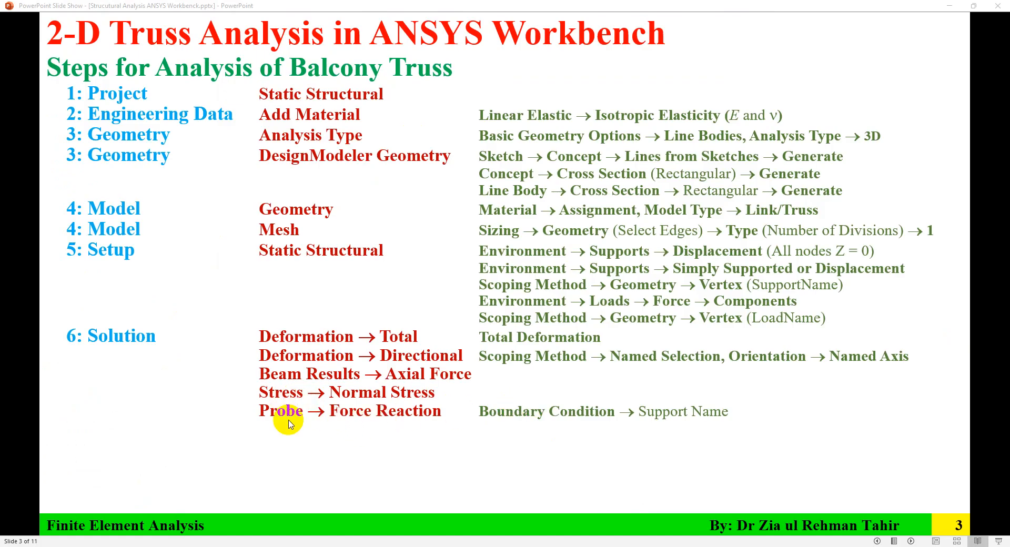
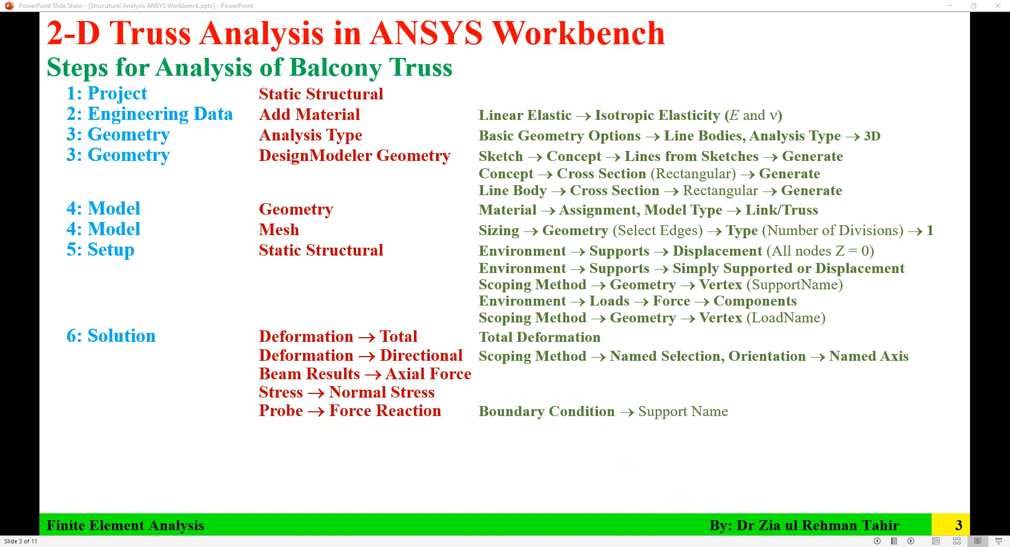
# Switch to ANSYS Mechanical and add a Force Reaction probe on the Simply Supported Upper boundary condition, renamed Force Reaction Upper.
pyautogui.hotkey('alt', 'Tab')
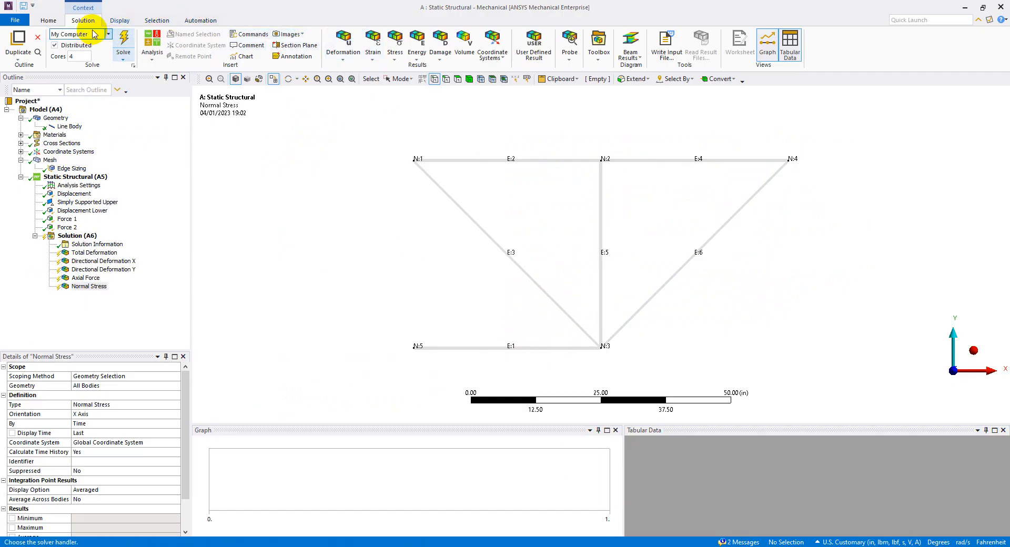
pyautogui.click(569, 52)
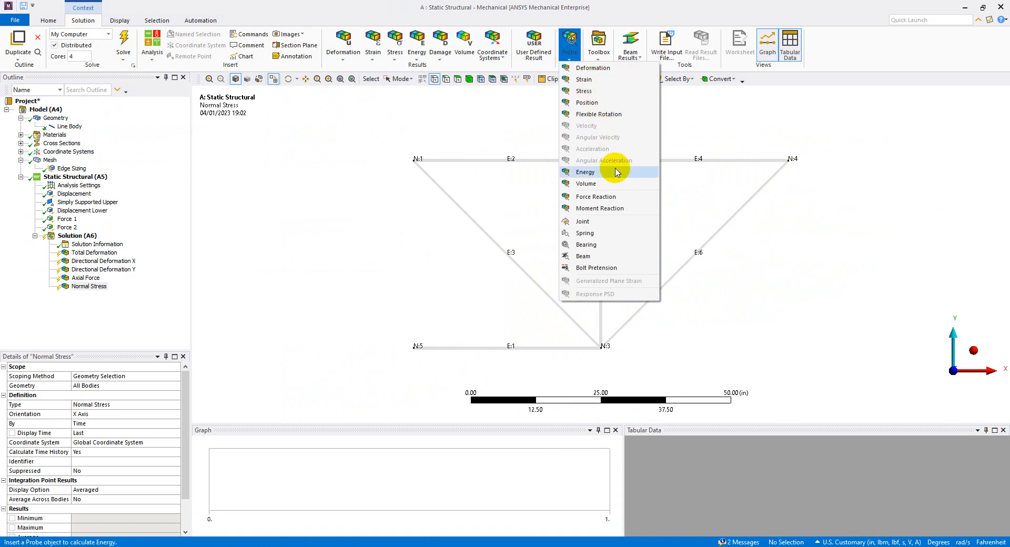
pyautogui.click(602, 198)
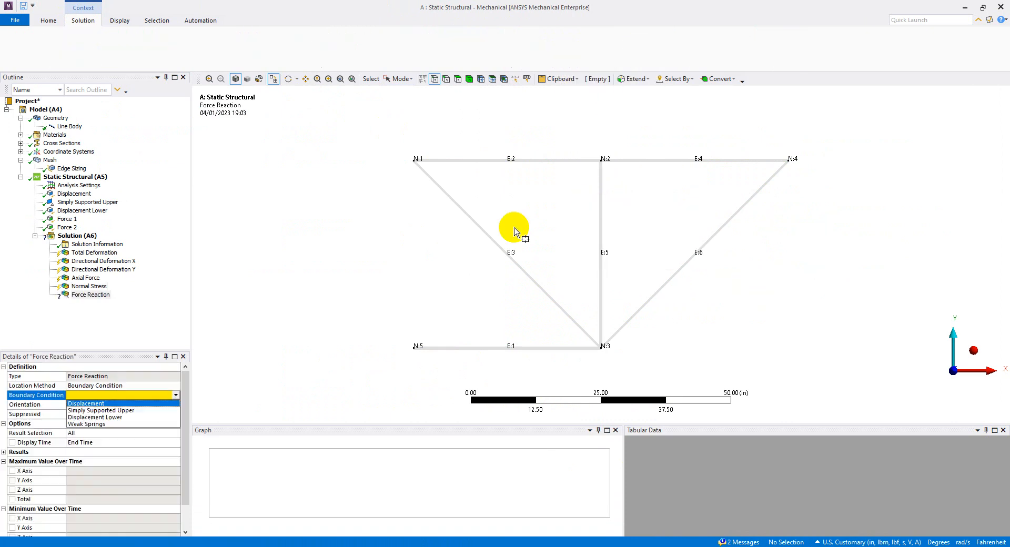
pyautogui.click(91, 298)
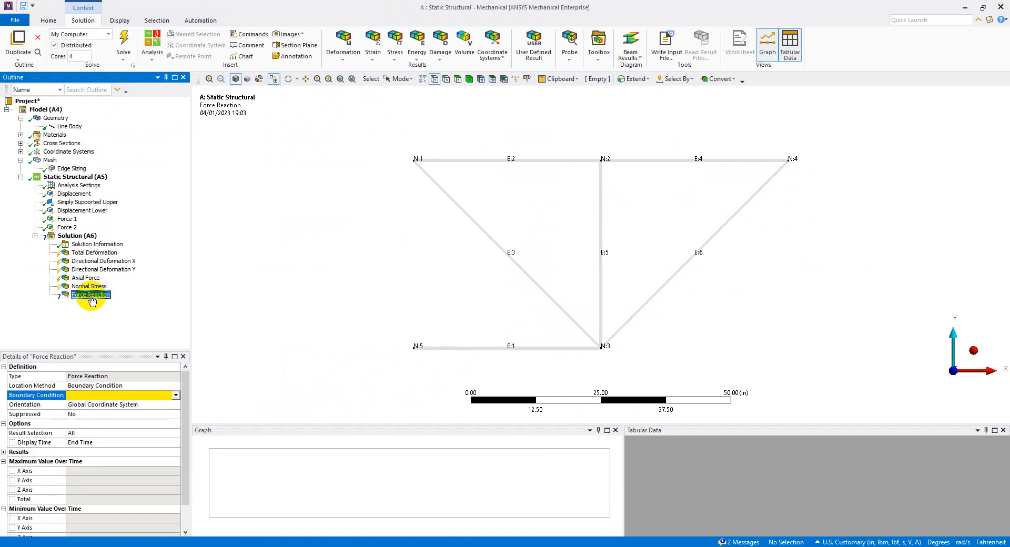
pyautogui.click(176, 395)
pyautogui.click(158, 410)
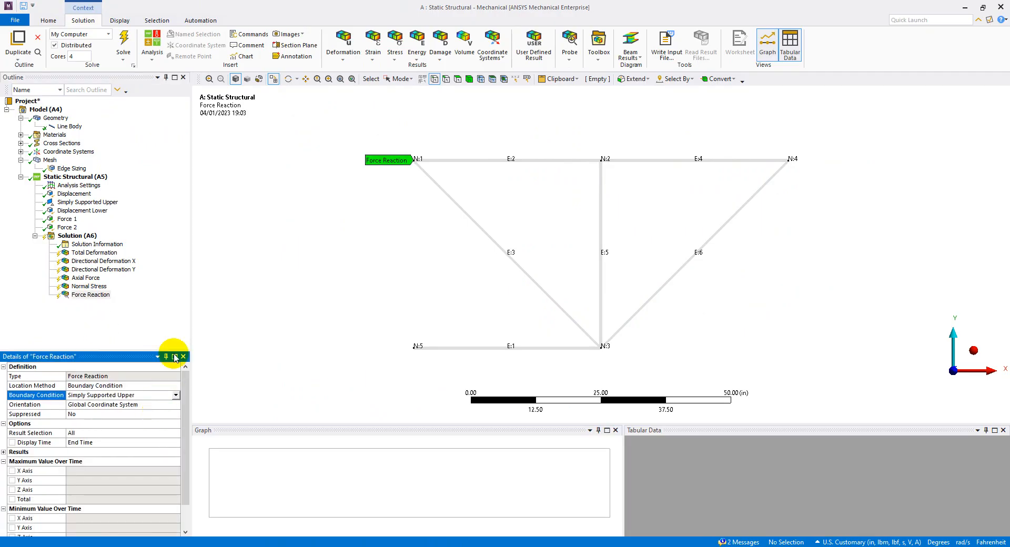
pyautogui.click(102, 301)
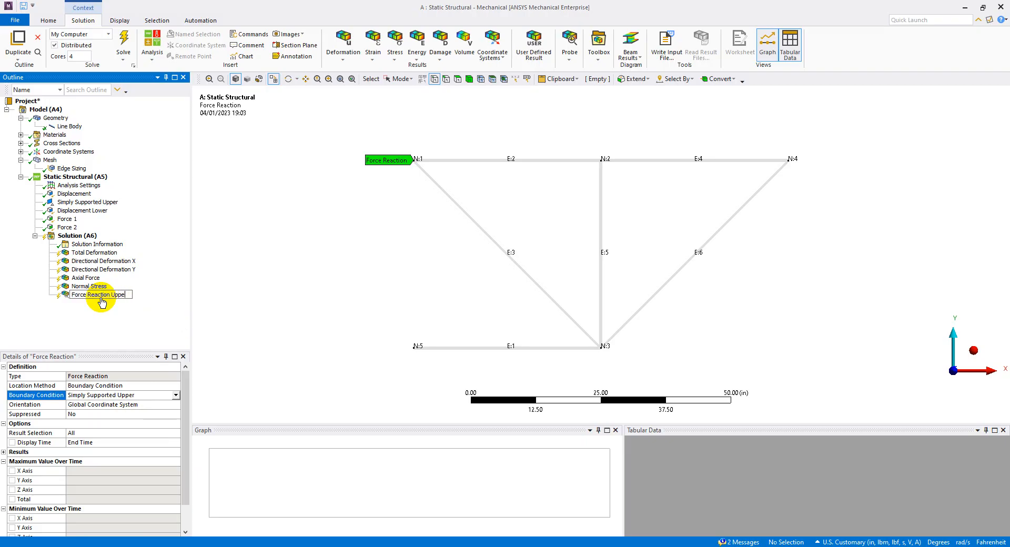
# Add a second Force Reaction probe on the Displacement Lower boundary condition, name it Force Reaction Lower, and check both probes.
pyautogui.click(569, 49)
pyautogui.click(586, 197)
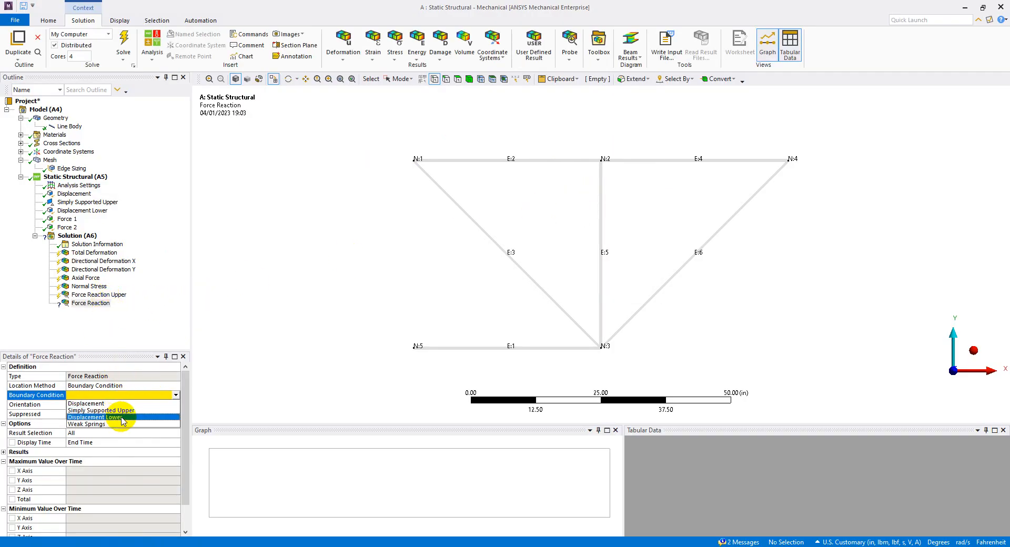
pyautogui.click(126, 418)
pyautogui.click(92, 304)
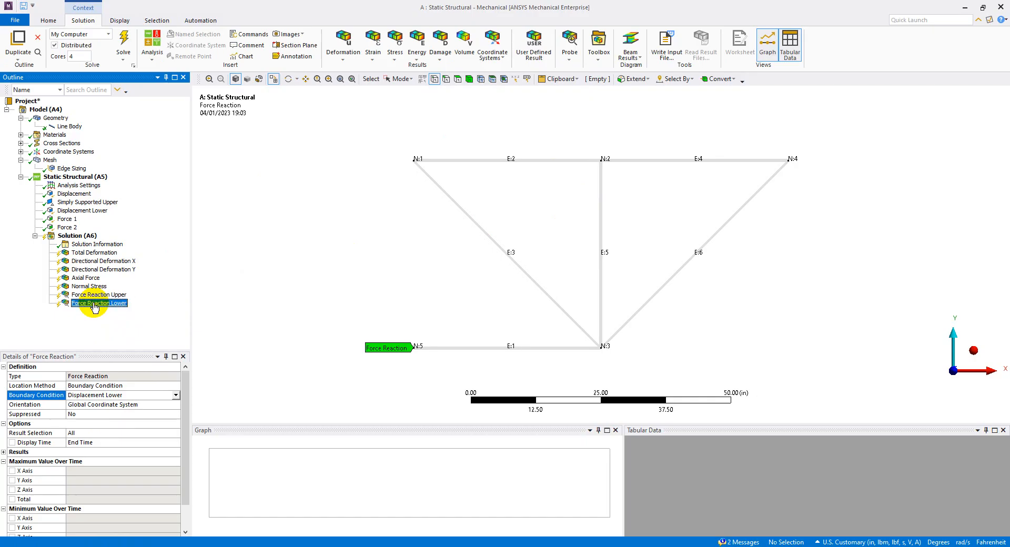
pyautogui.click(107, 295)
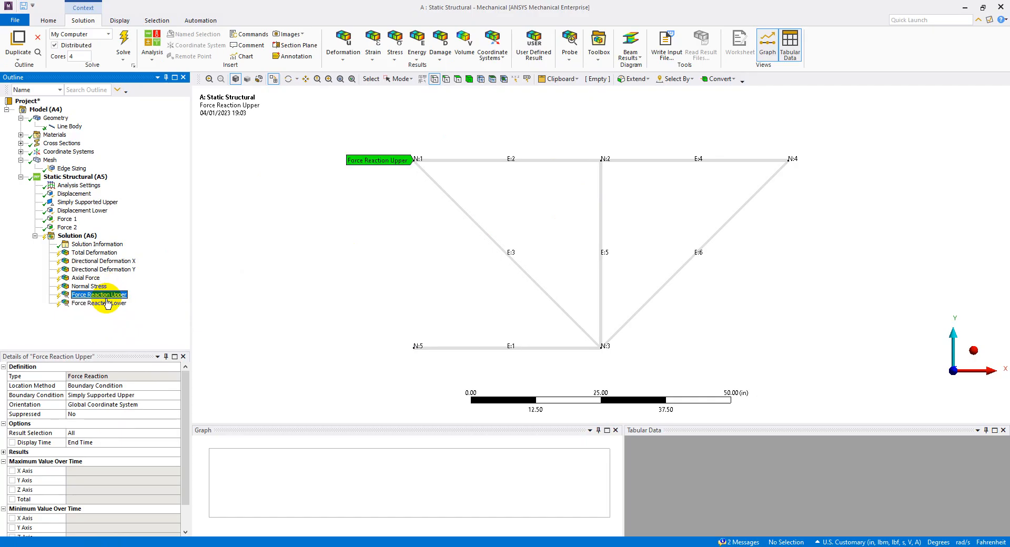
pyautogui.click(105, 304)
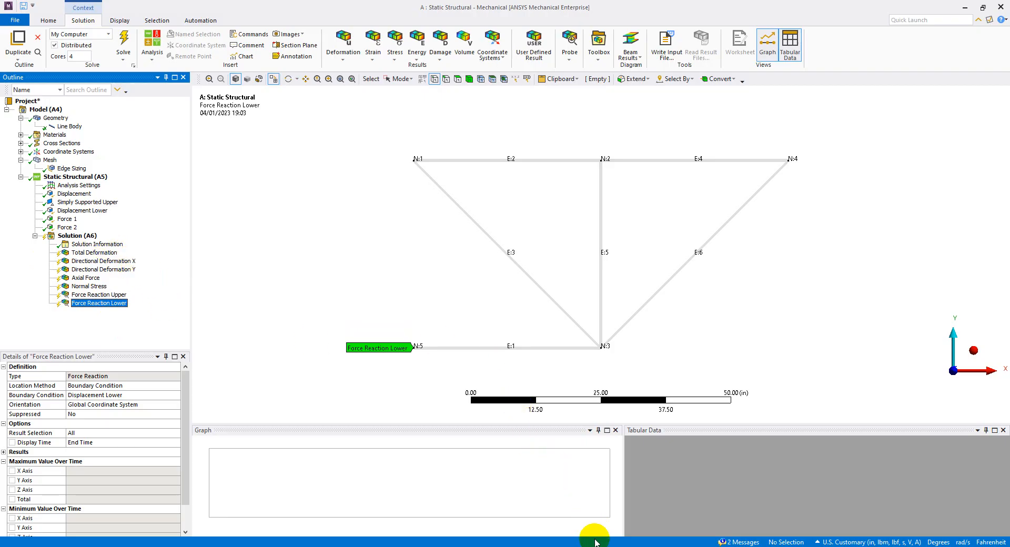
# Check the Solve step on the PowerPoint slides, return to ANSYS Mechanical and solve the static structural solution.
pyautogui.hotkey('alt', 'Tab')
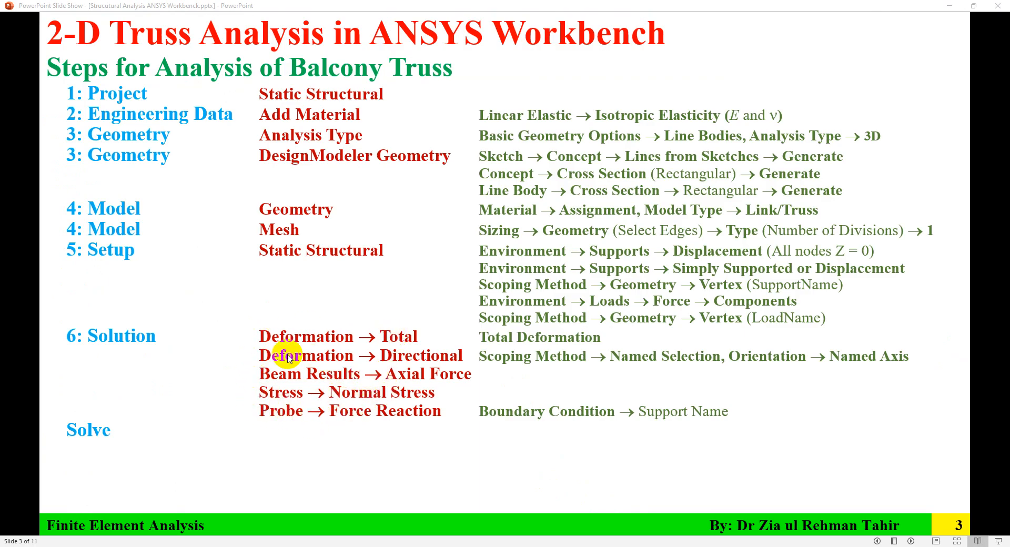
pyautogui.hotkey('alt', 'Tab')
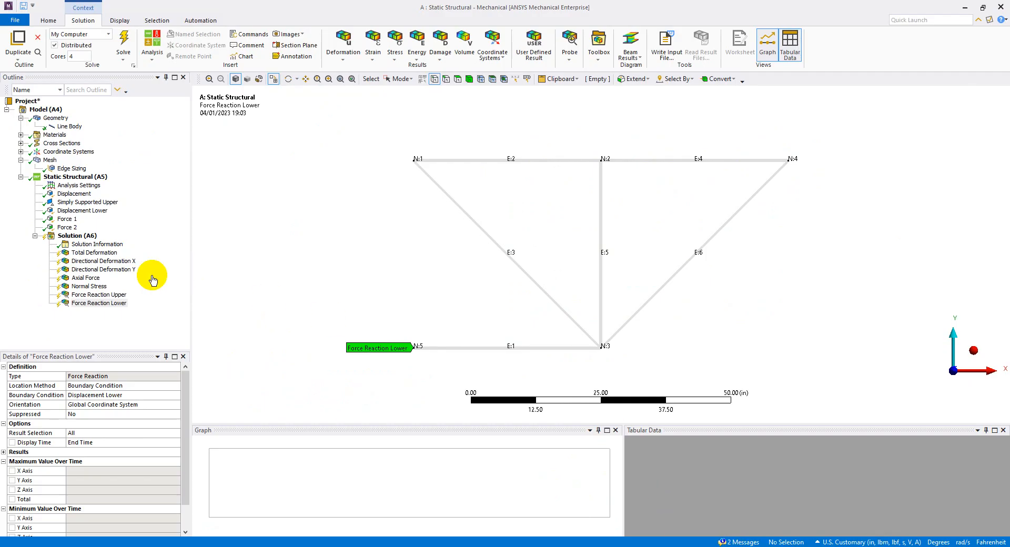
pyautogui.click(69, 237)
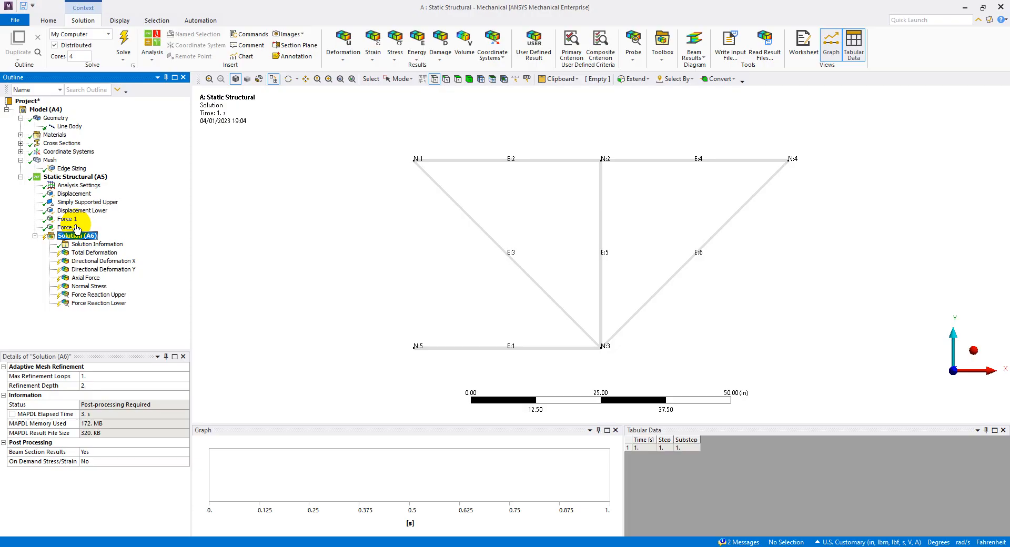
pyautogui.click(123, 43)
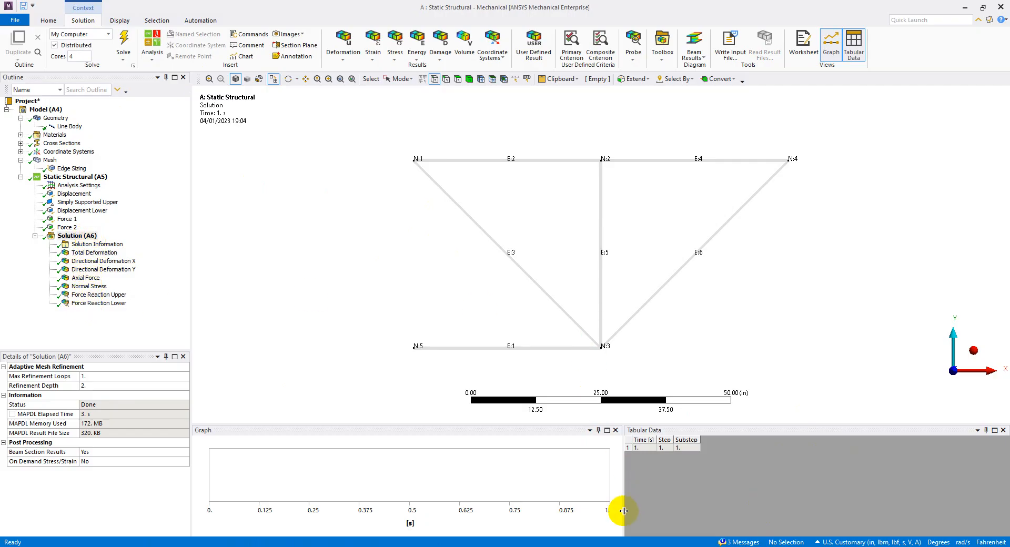
# Review the directional deformation results step on the PowerPoint slides, check the Workbench project schematic and return to ANSYS Mechanical.
pyautogui.hotkey('alt', 'Tab')
pyautogui.click(435, 475)
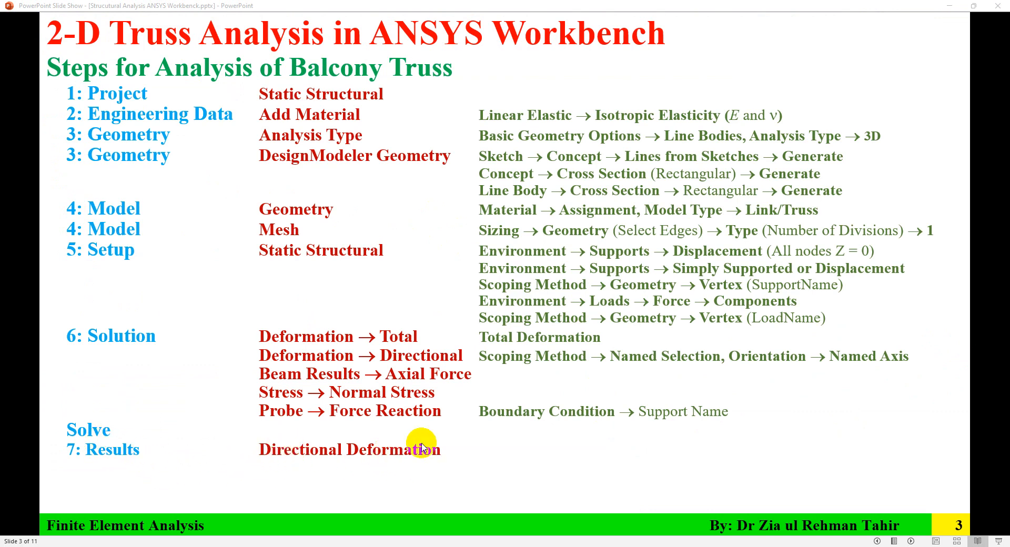
pyautogui.rightClick(684, 546)
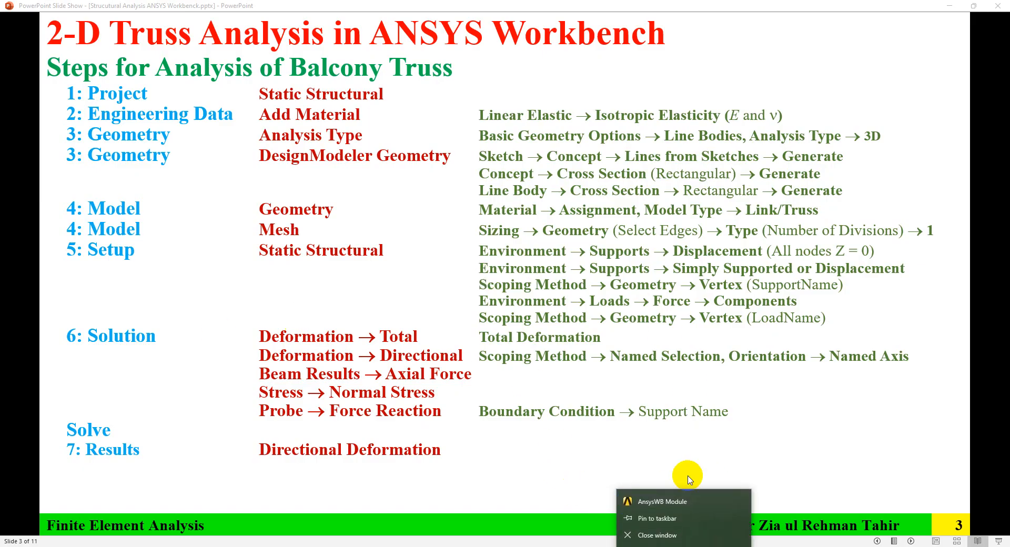
pyautogui.click(600, 546)
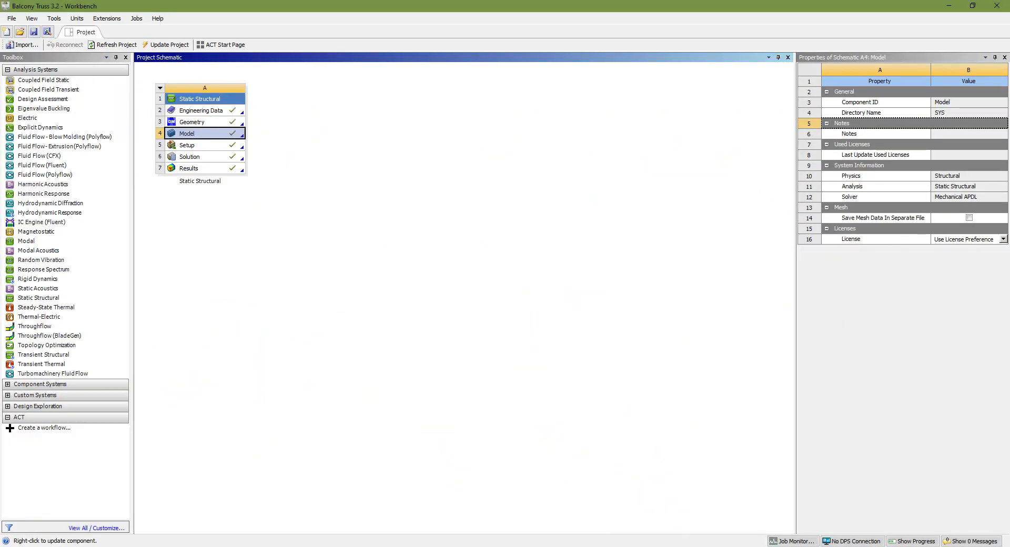
pyautogui.click(683, 546)
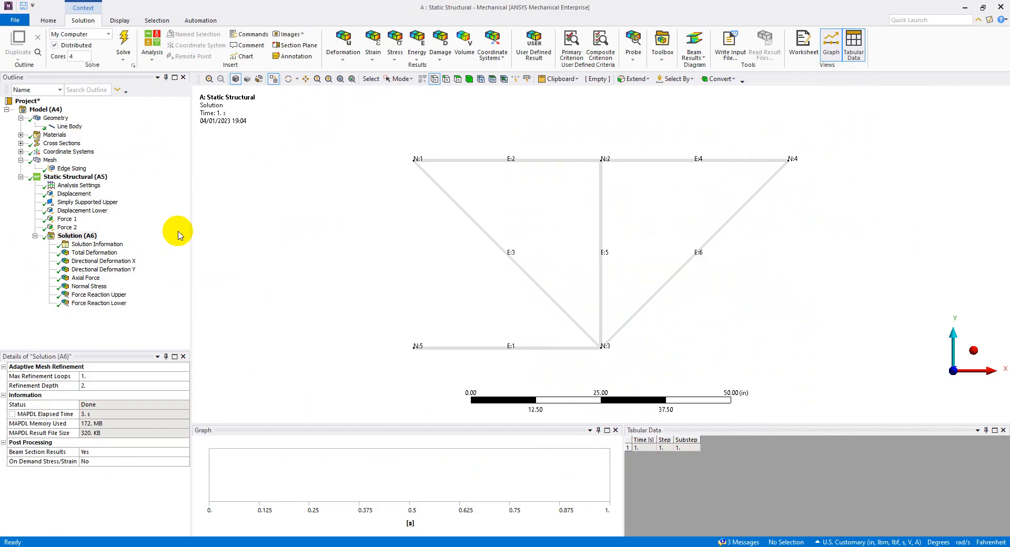
# Display the Total Deformation result with the undeformed wireframe overlaid and examine its maximum and average values.
pyautogui.click(95, 253)
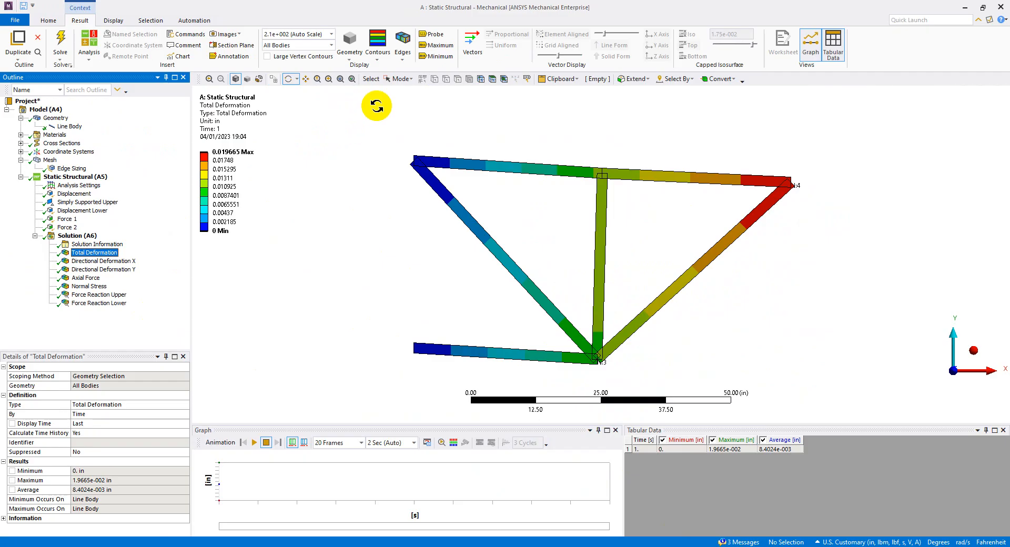
pyautogui.click(402, 52)
pyautogui.click(419, 79)
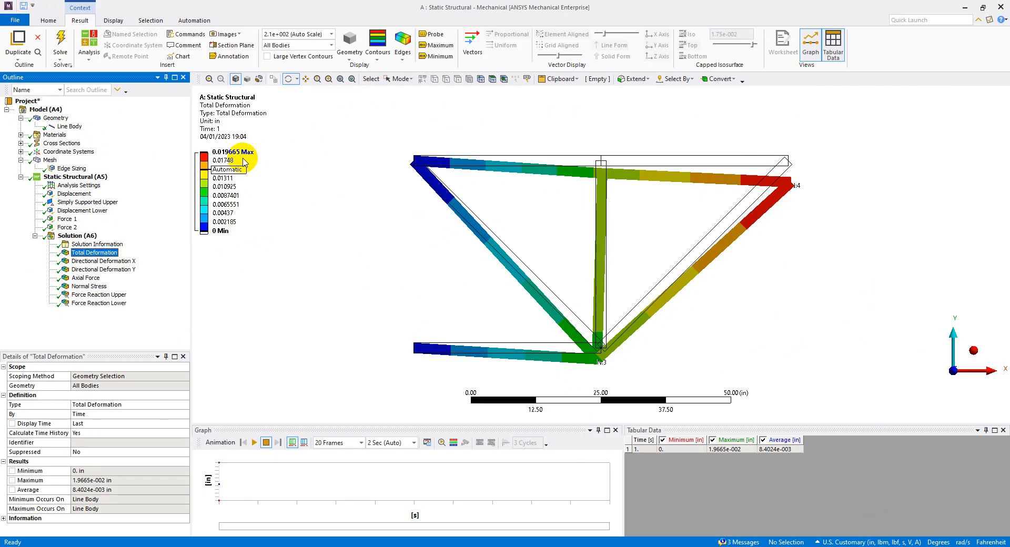
pyautogui.hotkey('alt', 'Tab')
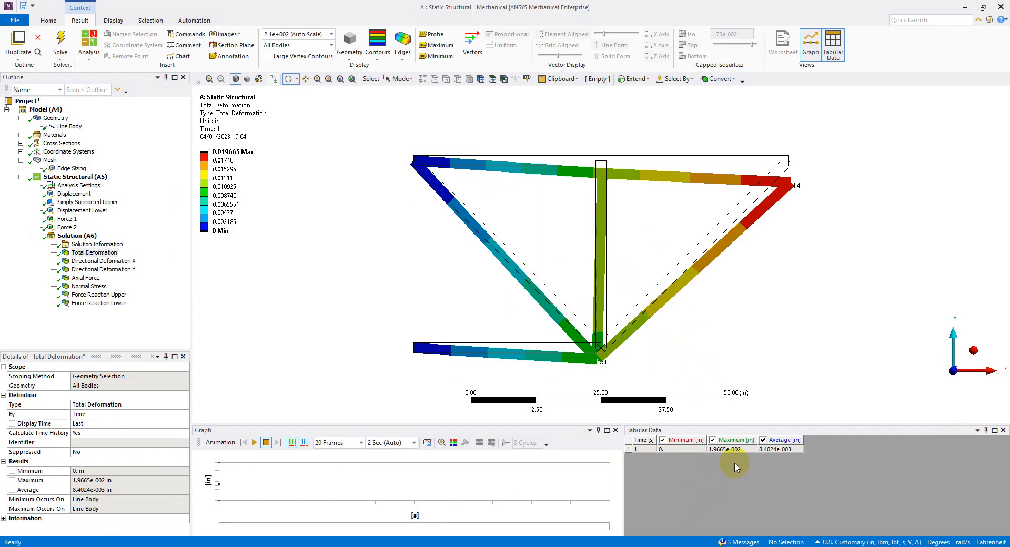
pyautogui.click(94, 253)
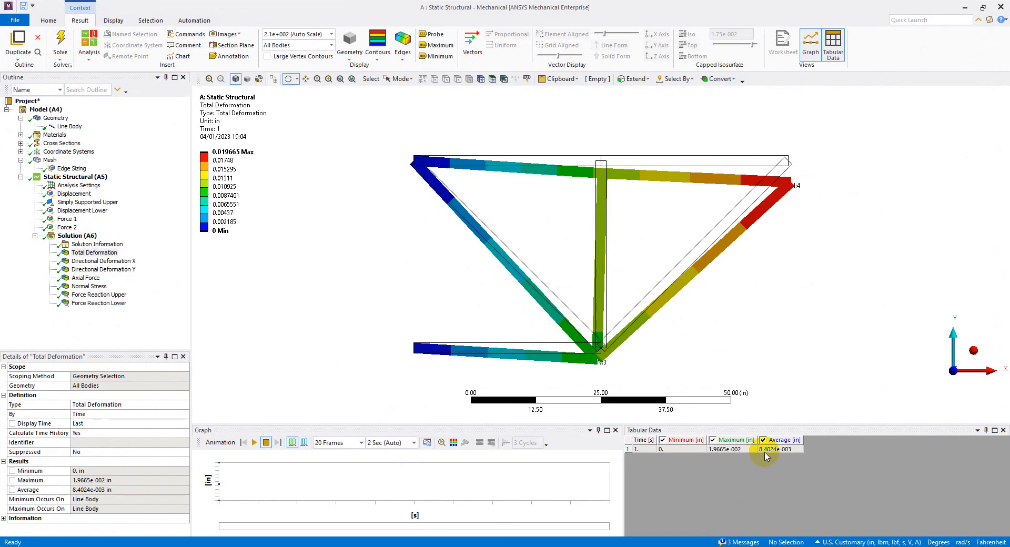
# Display the Directional Deformation X result and probe its values at the truss's five joints.
pyautogui.click(121, 262)
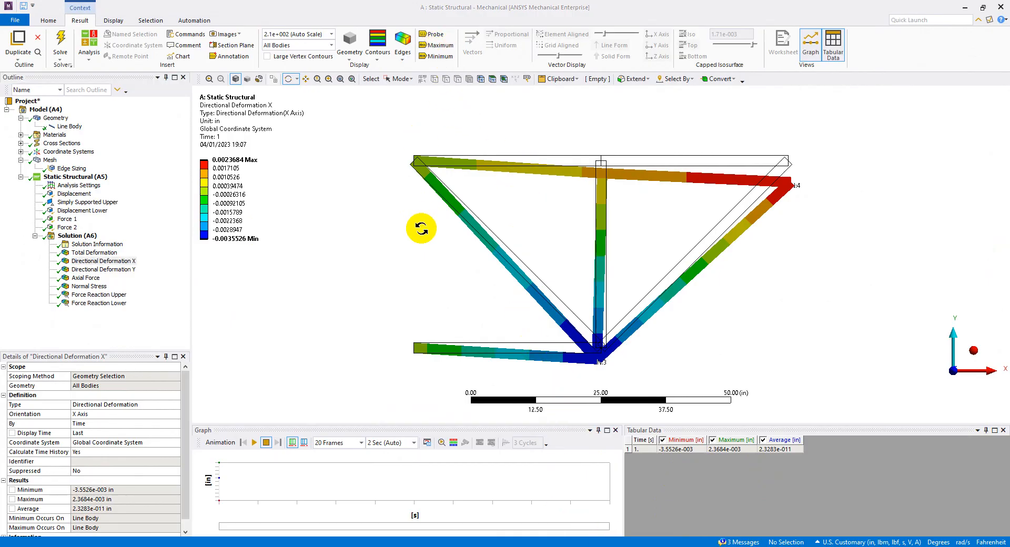
pyautogui.click(430, 34)
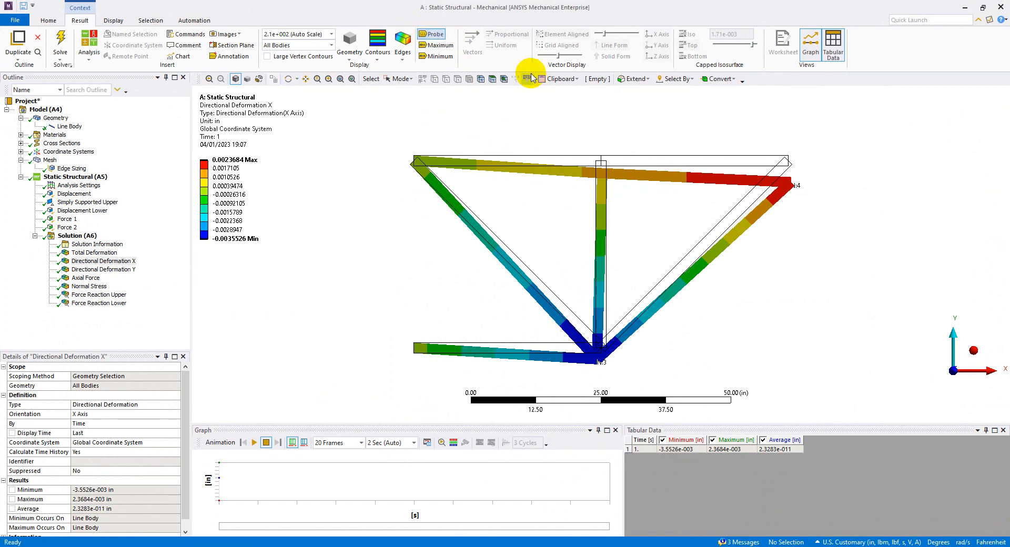
pyautogui.click(600, 174)
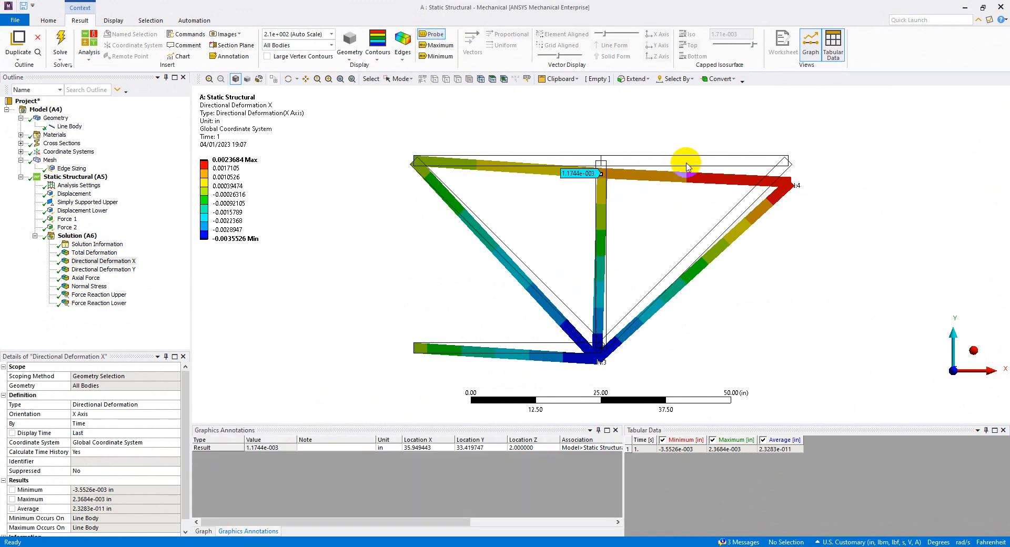
pyautogui.click(790, 185)
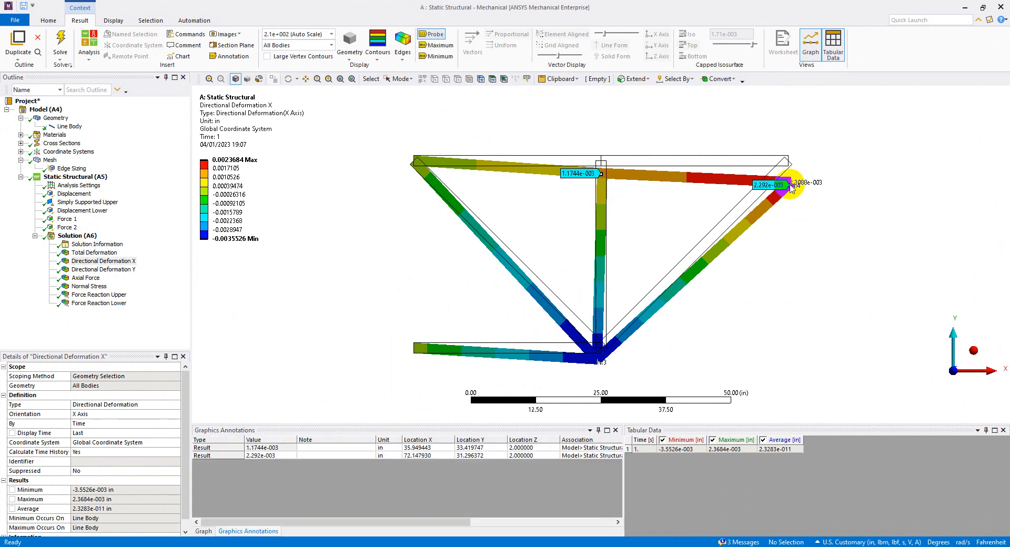
pyautogui.click(600, 360)
pyautogui.click(413, 162)
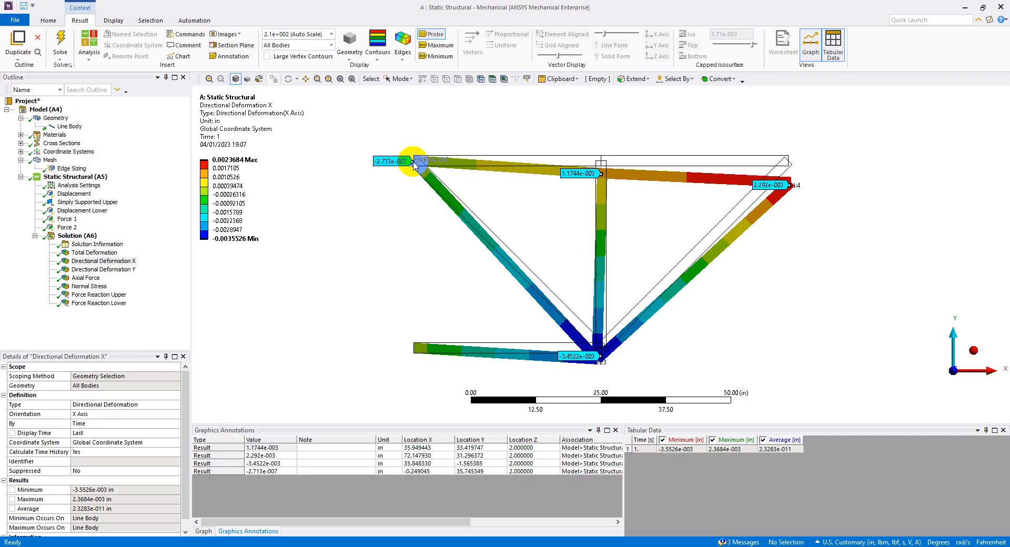
pyautogui.click(417, 347)
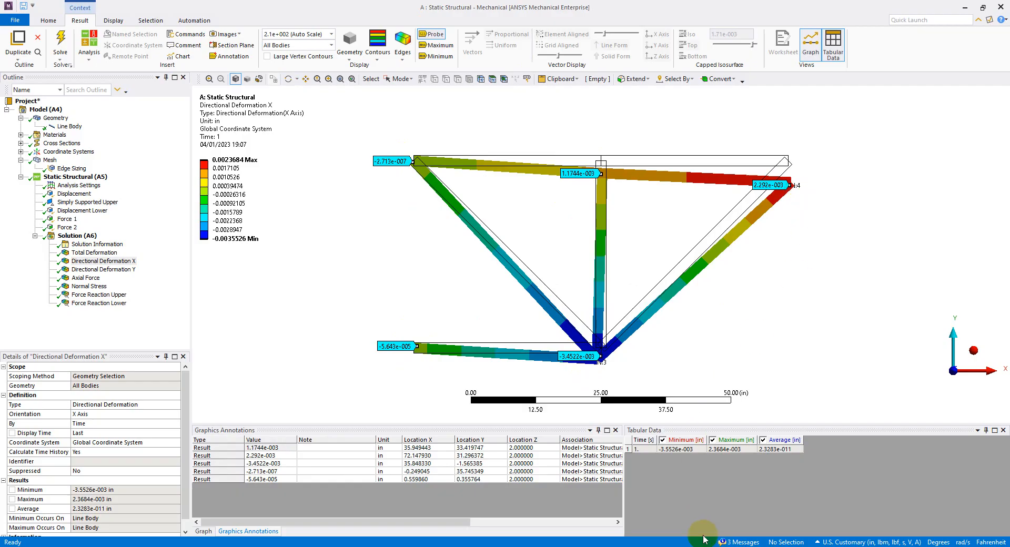
# Compare the X deformations with the nodal solution listing in the finite element textbook in Adobe Acrobat Reader, then return to ANSYS Mechanical.
pyautogui.click(631, 546)
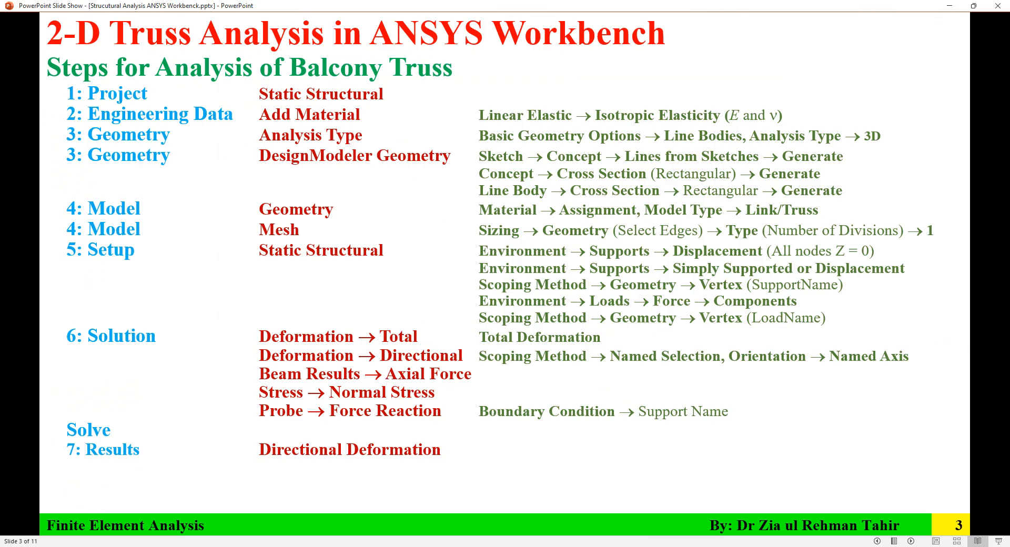
pyautogui.click(631, 546)
pyautogui.moveTo(606, 546)
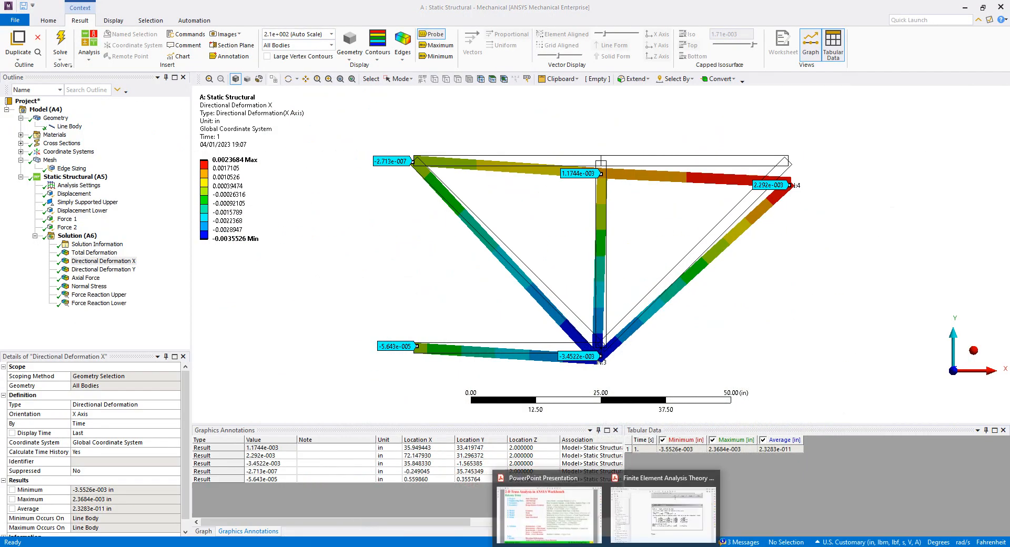
pyautogui.click(638, 520)
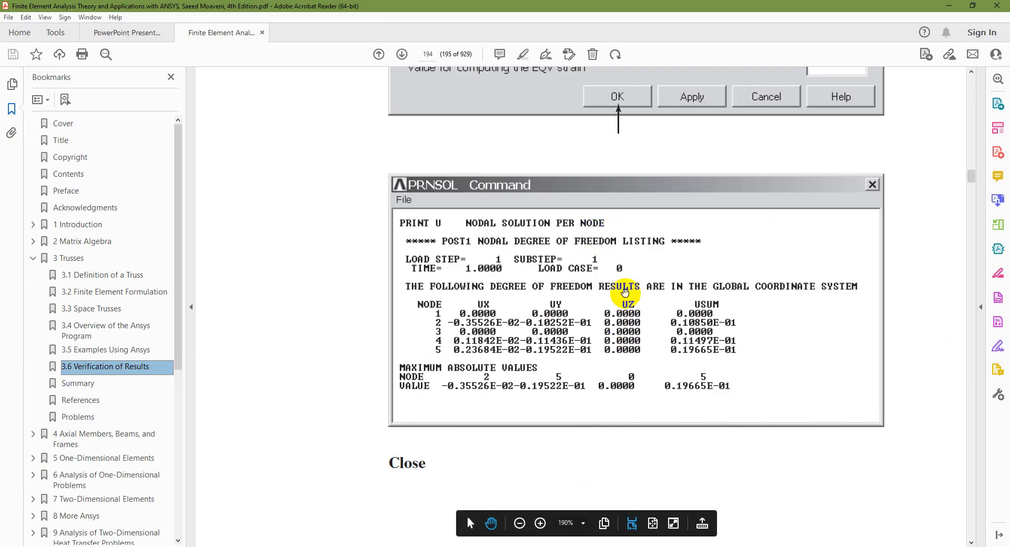
pyautogui.click(682, 546)
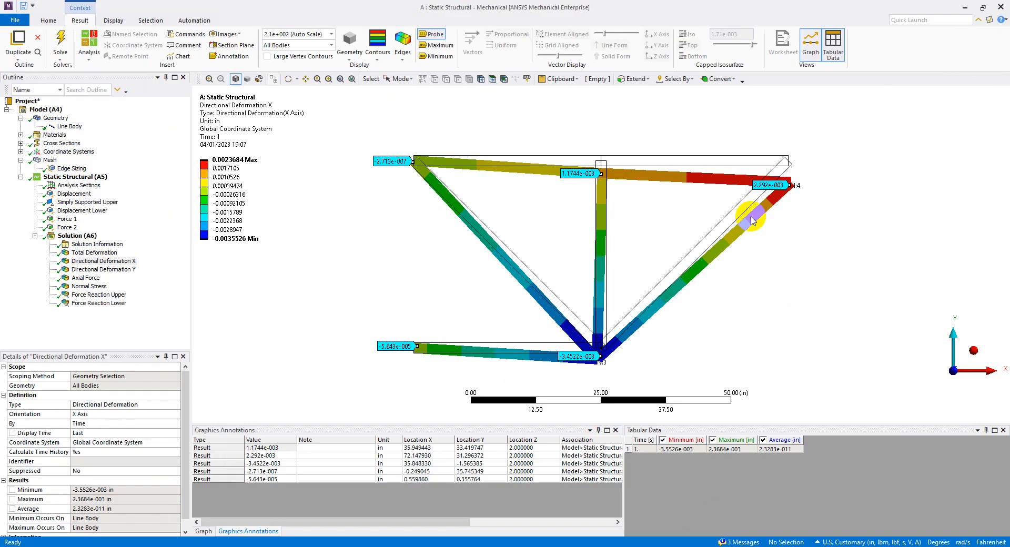
# Display the Directional Deformation Y result and probe its values at the truss's five joints.
pyautogui.click(113, 268)
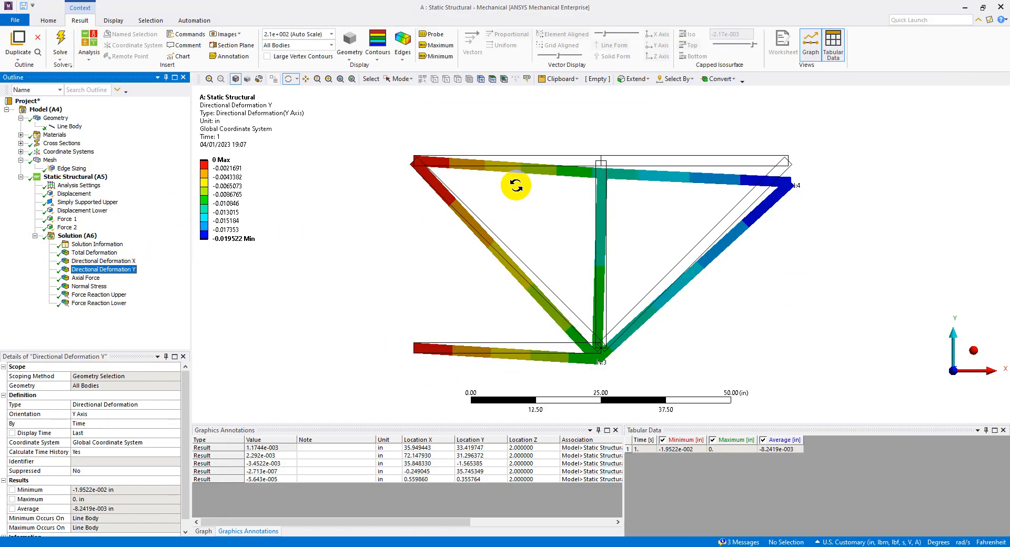
pyautogui.click(431, 34)
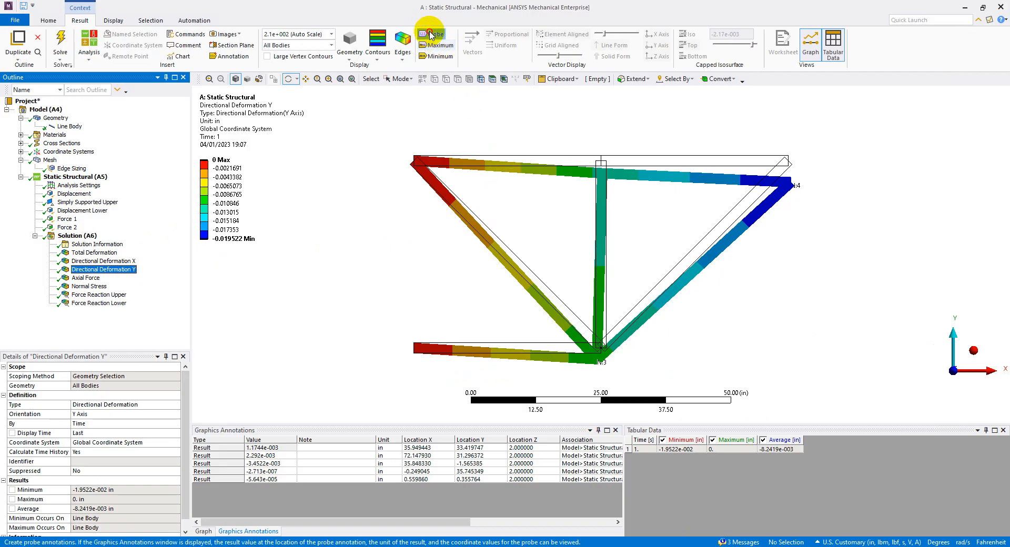
pyautogui.click(599, 171)
pyautogui.click(783, 186)
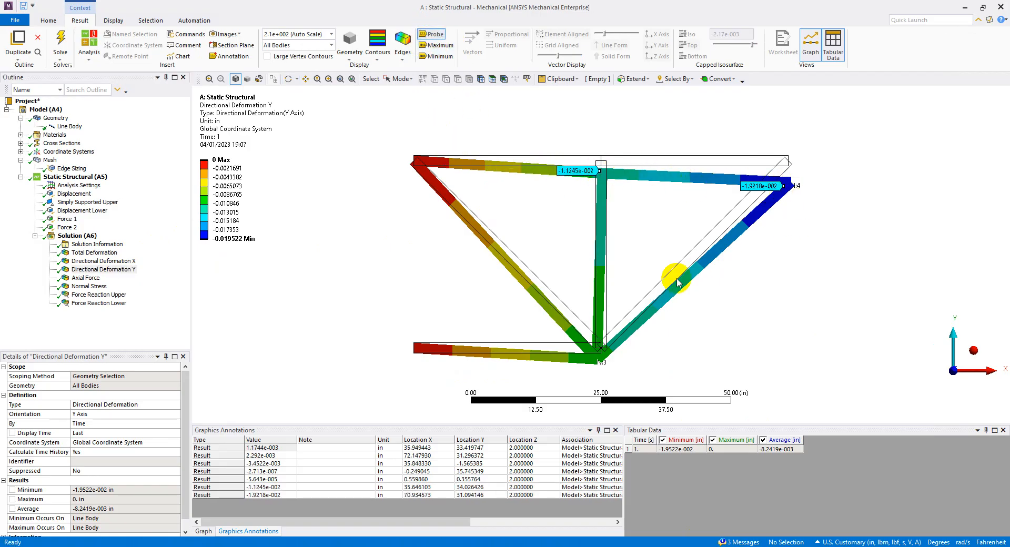
pyautogui.click(600, 359)
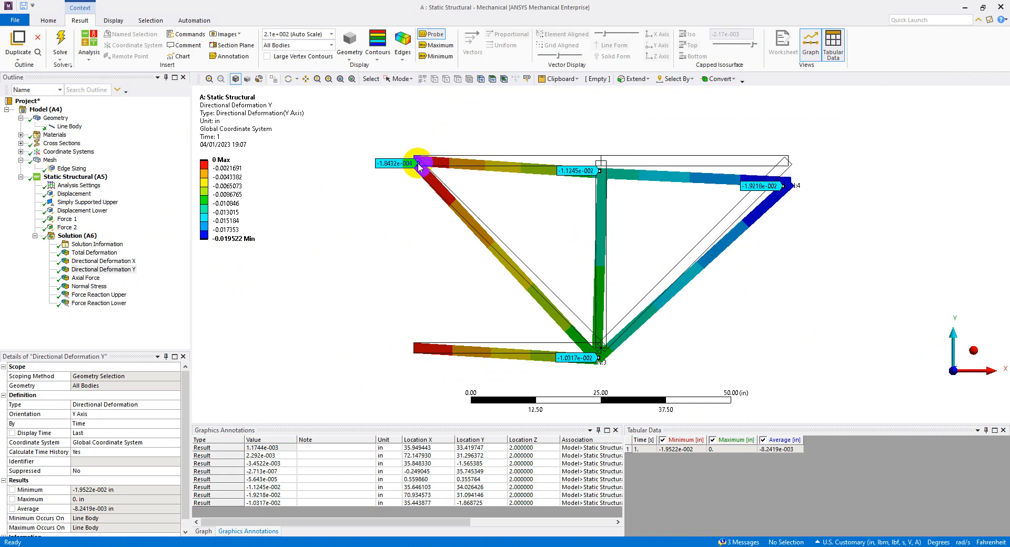
pyautogui.click(419, 165)
pyautogui.click(419, 349)
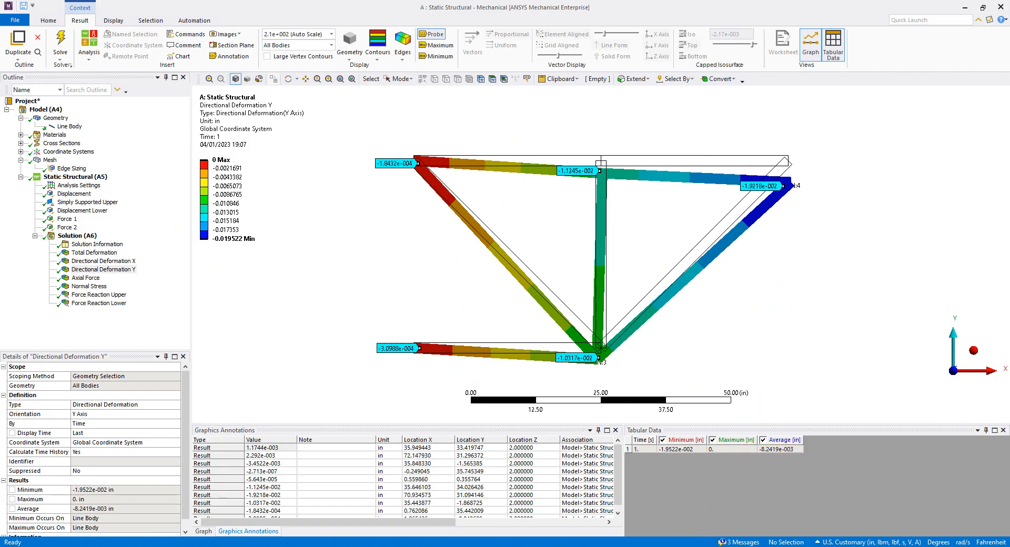
# Compare the Y deformations with the textbook's nodal listing in Adobe Acrobat Reader, check the PowerPoint results steps and return to ANSYS Mechanical.
pyautogui.hotkey('alt', 'Tab')
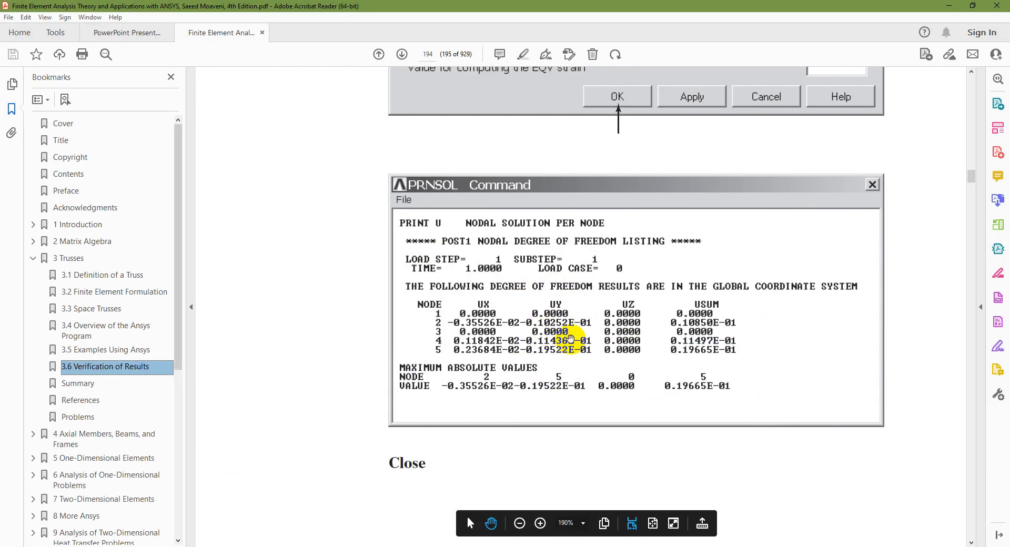
pyautogui.hotkey('alt', 'Tab')
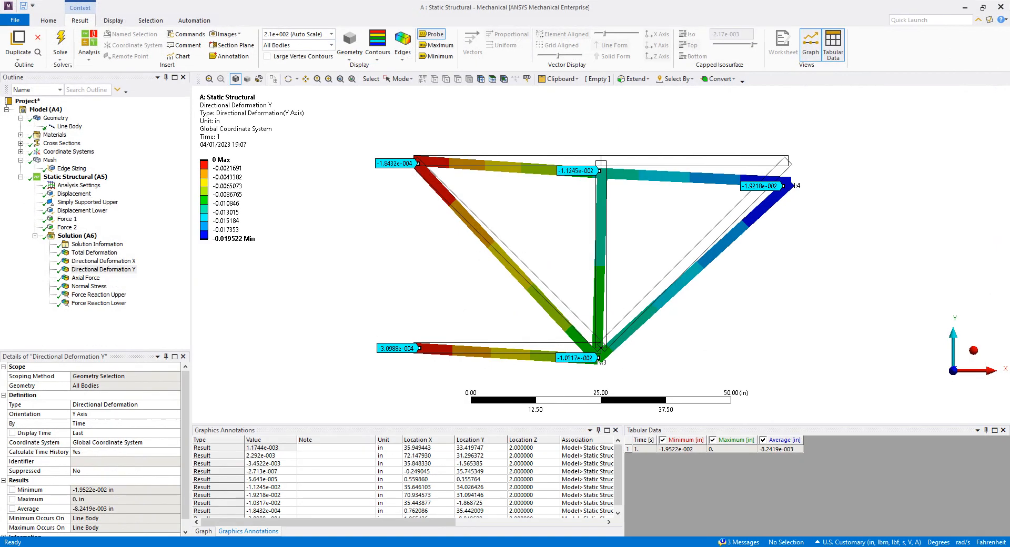
pyautogui.hotkey('alt', 'Tab')
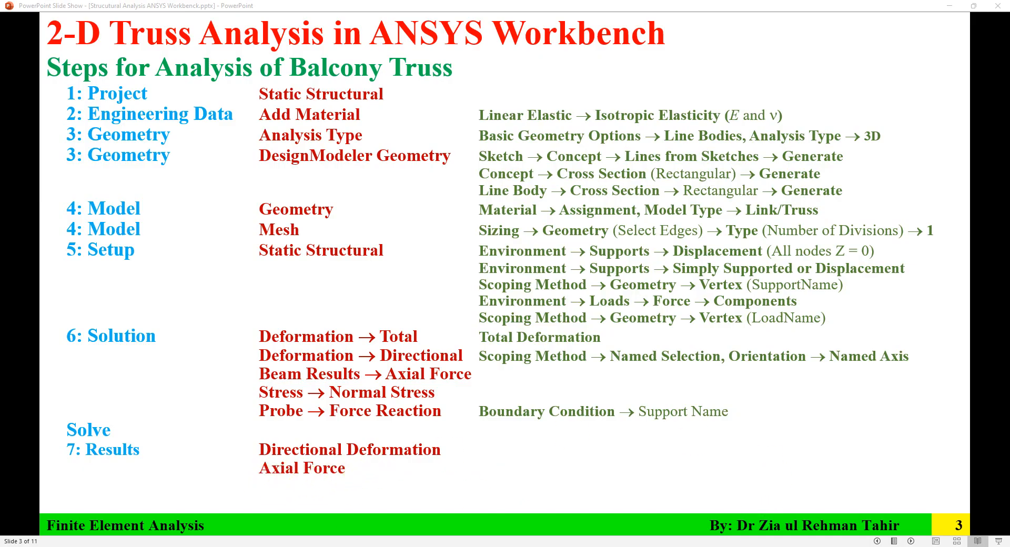
pyautogui.hotkey('alt', 'Tab')
# Display the Axial Force result with no wireframe overlaid on the deformed truss.
pyautogui.click(100, 277)
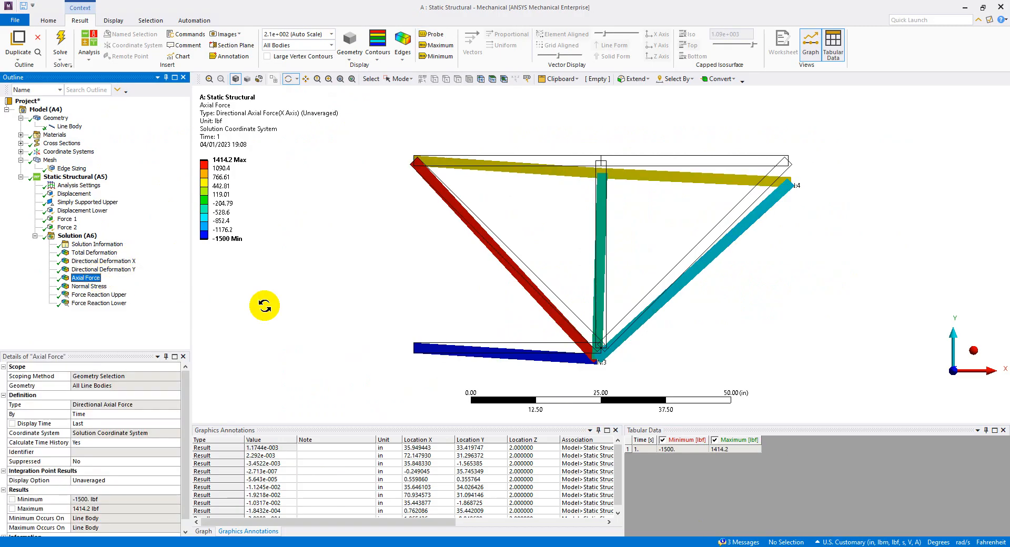
pyautogui.click(402, 52)
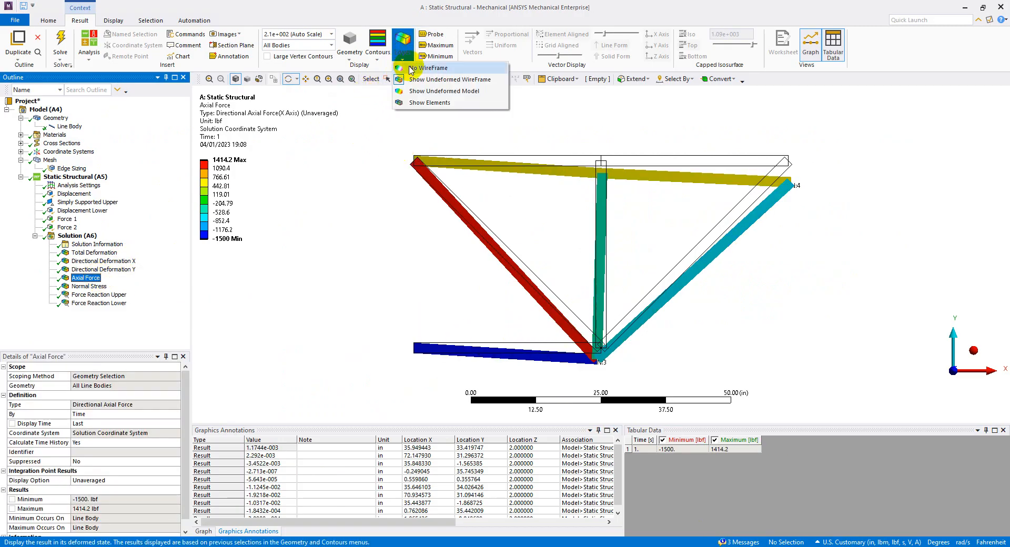
pyautogui.click(418, 79)
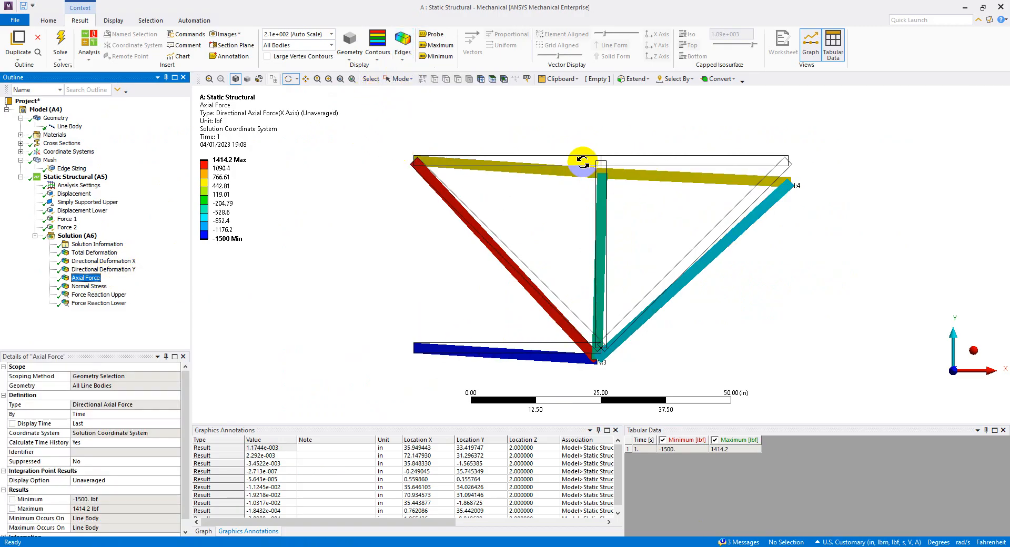
pyautogui.click(403, 63)
pyautogui.click(414, 79)
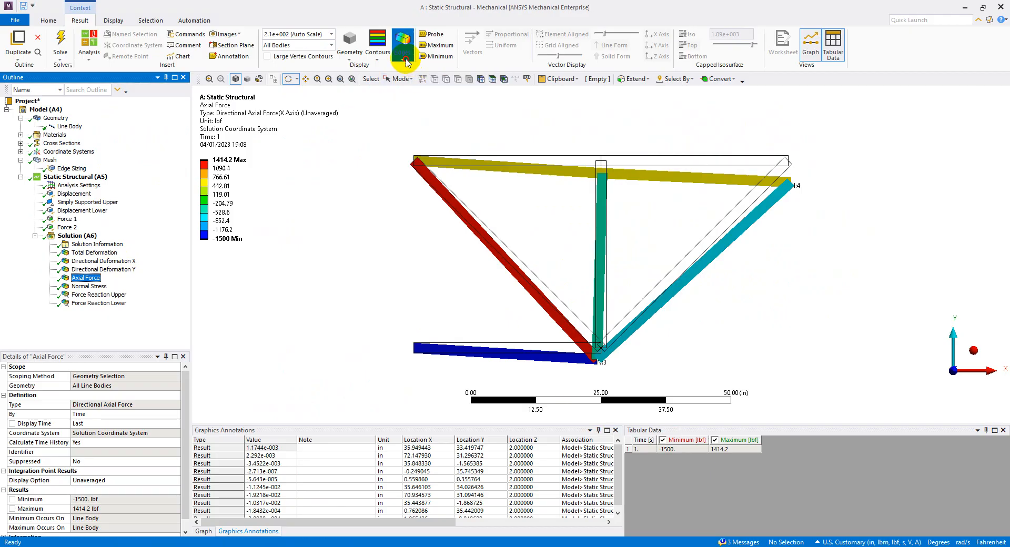
pyautogui.click(406, 63)
pyautogui.click(416, 67)
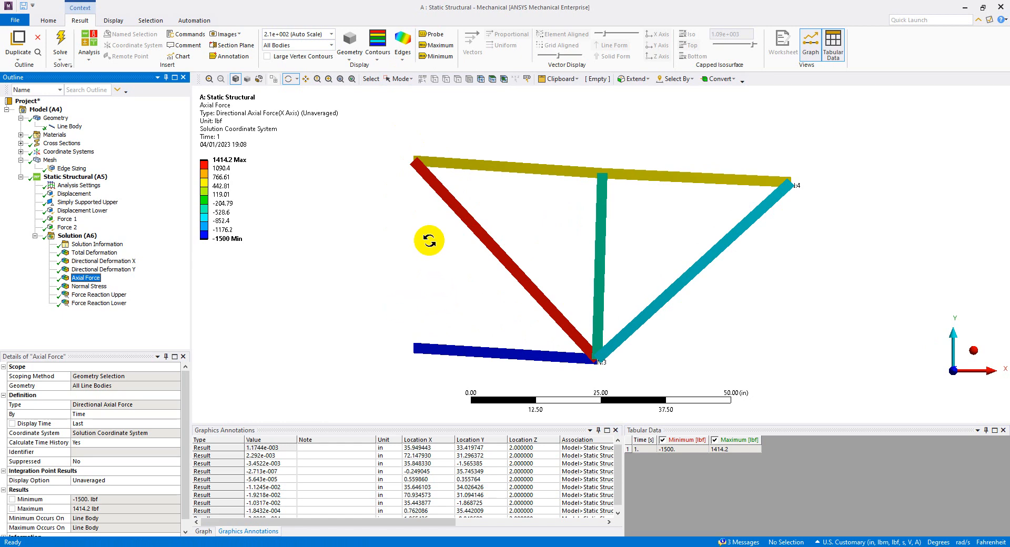
# Probe the axial force in each of the truss's six members.
pyautogui.click(432, 34)
pyautogui.click(532, 167)
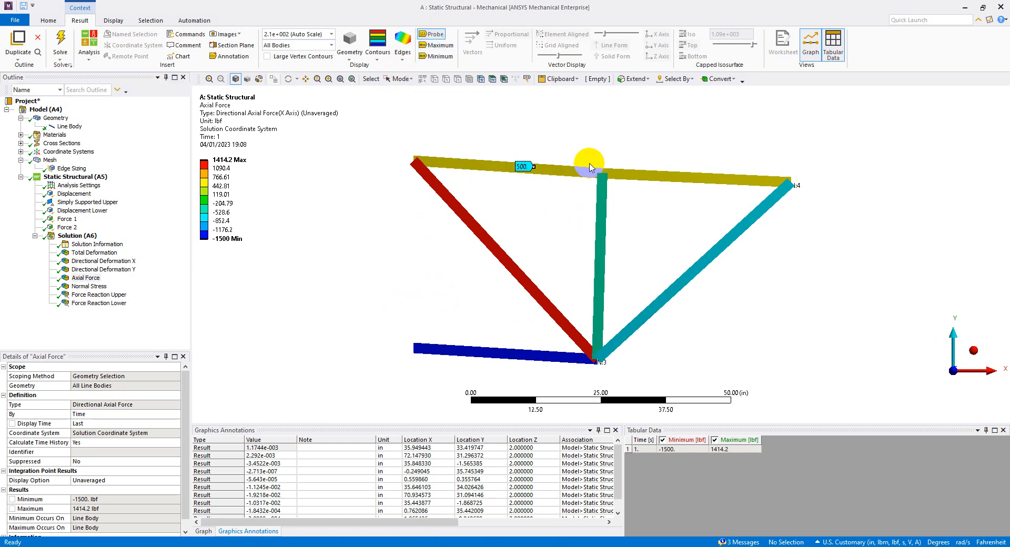
pyautogui.click(656, 179)
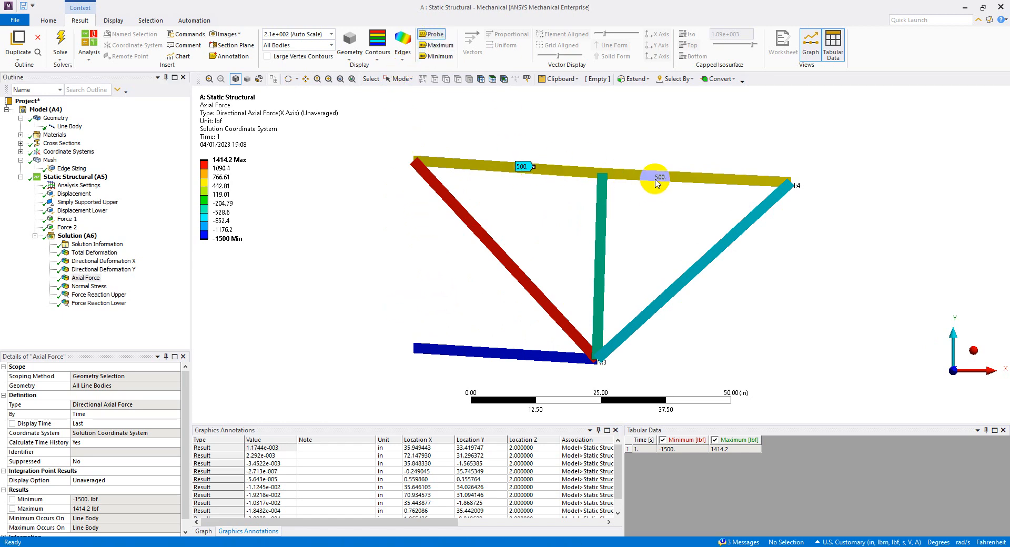
pyautogui.click(601, 249)
pyautogui.click(511, 267)
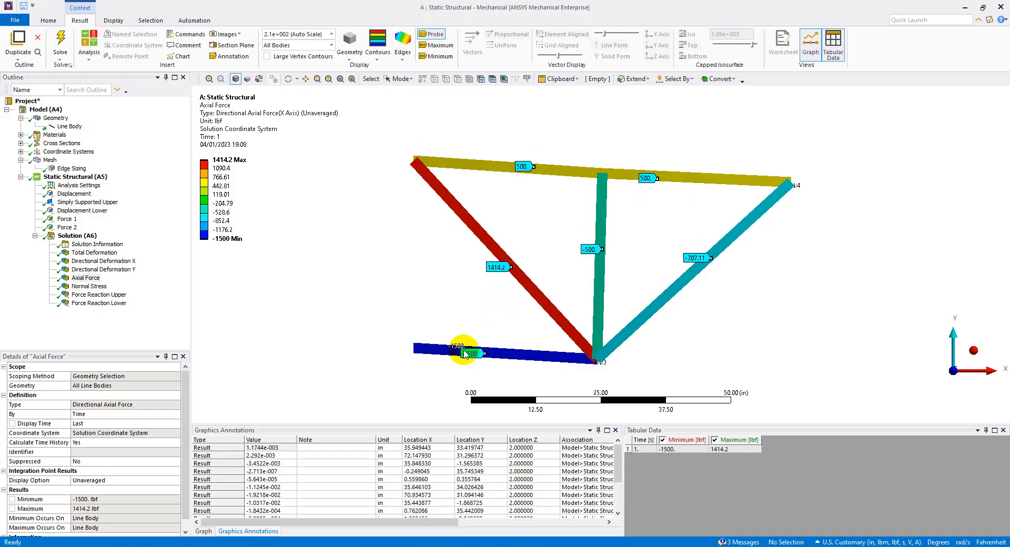
# Export the Axial Force result as the text file Axial Force.txt in Downloads and enlarge the exported table in Excel.
pyautogui.rightClick(89, 281)
pyautogui.moveTo(137, 300)
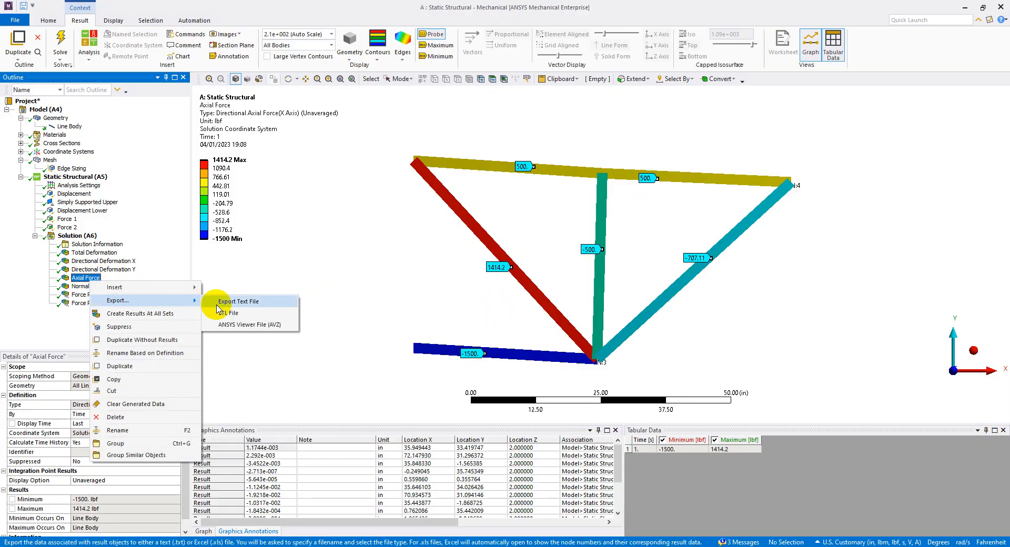
pyautogui.click(237, 304)
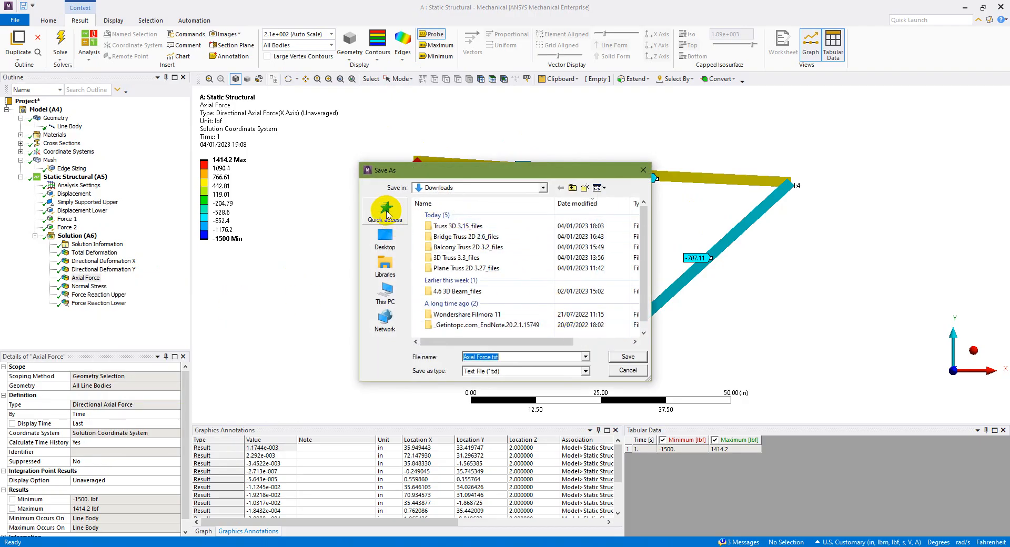
pyautogui.click(628, 356)
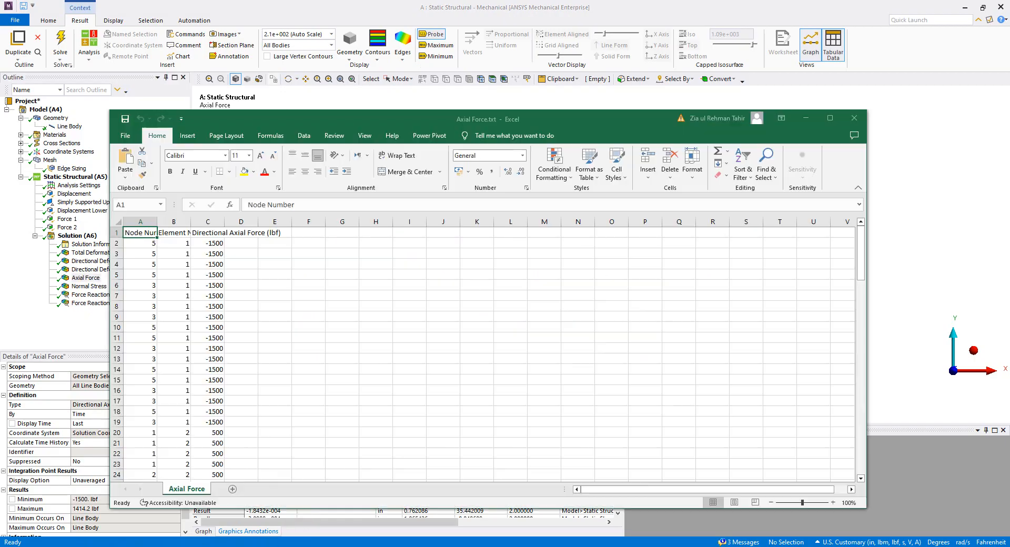
pyautogui.click(828, 118)
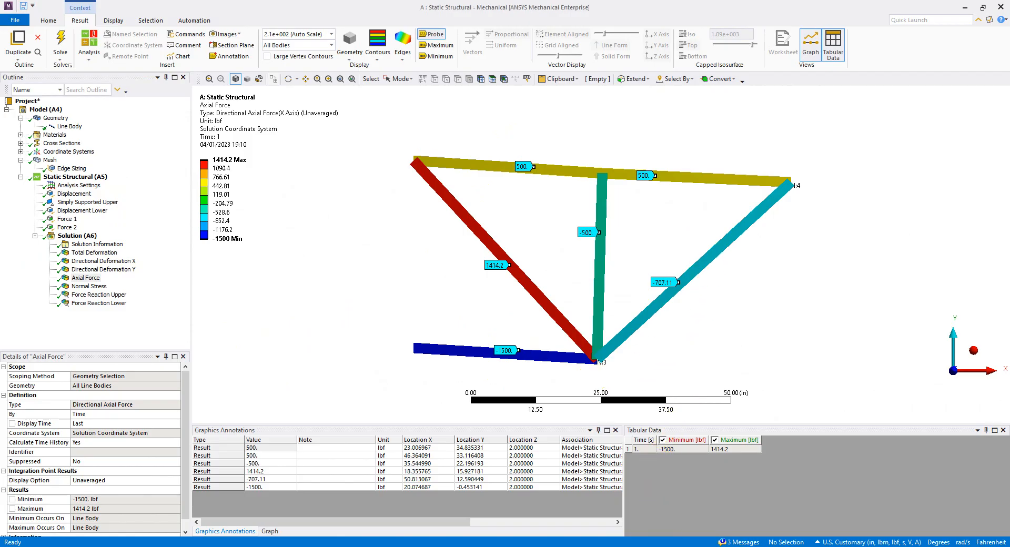
# Compare the axial forces with the textbook's element table listing in Adobe Acrobat Reader, check the PowerPoint results steps and return to ANSYS Mechanical.
pyautogui.click(638, 528)
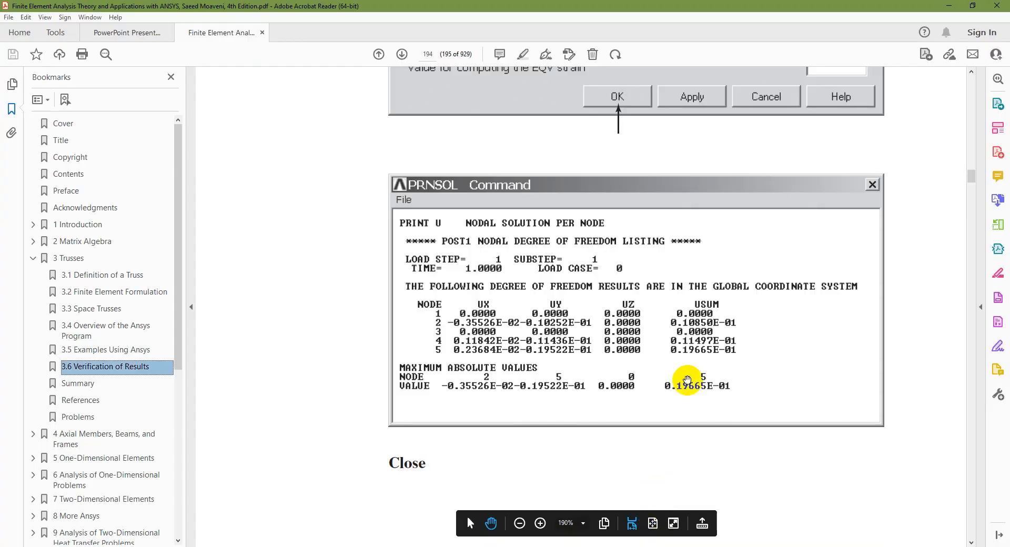
pyautogui.scroll(-4, 617, 429)
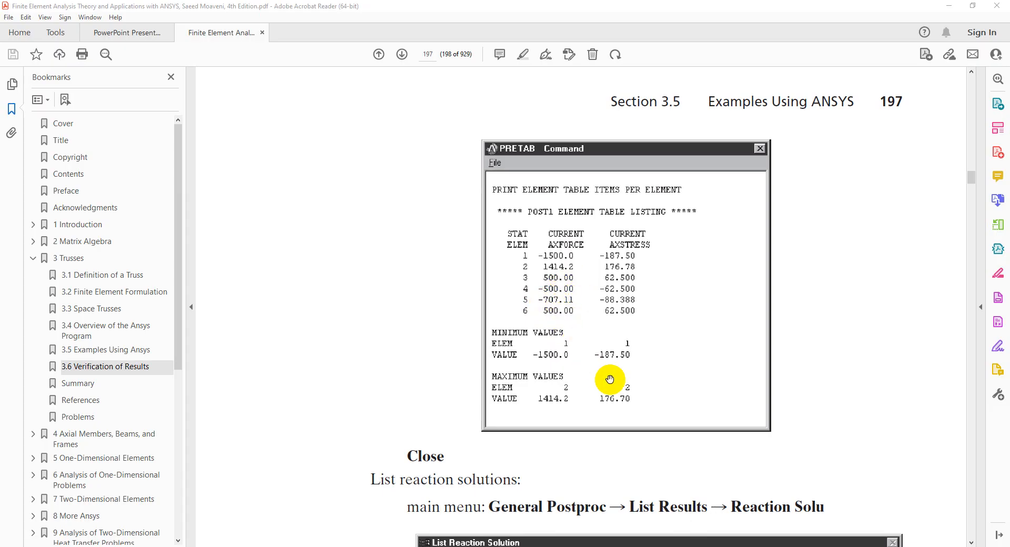
pyautogui.hotkey('alt', 'Tab')
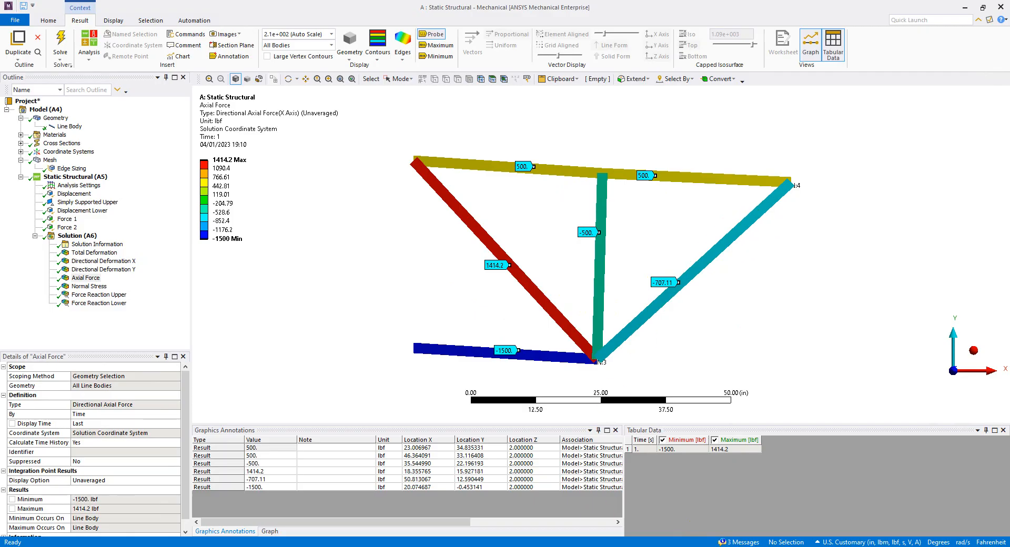
pyautogui.hotkey('alt', 'Tab')
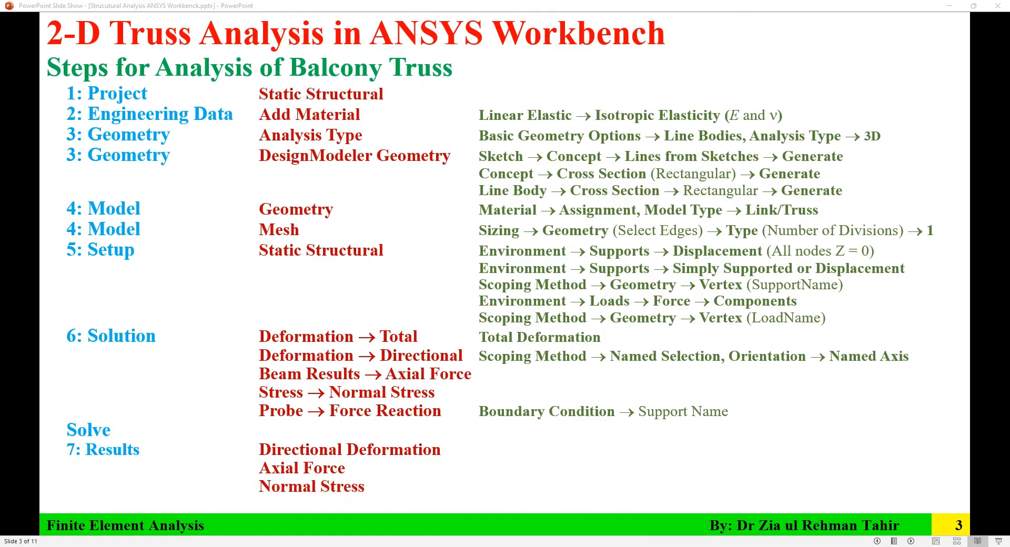
pyautogui.hotkey('alt', 'Tab')
# Display the Normal Stress result and delete all the axial force probe entries from the graphics annotations.
pyautogui.click(90, 286)
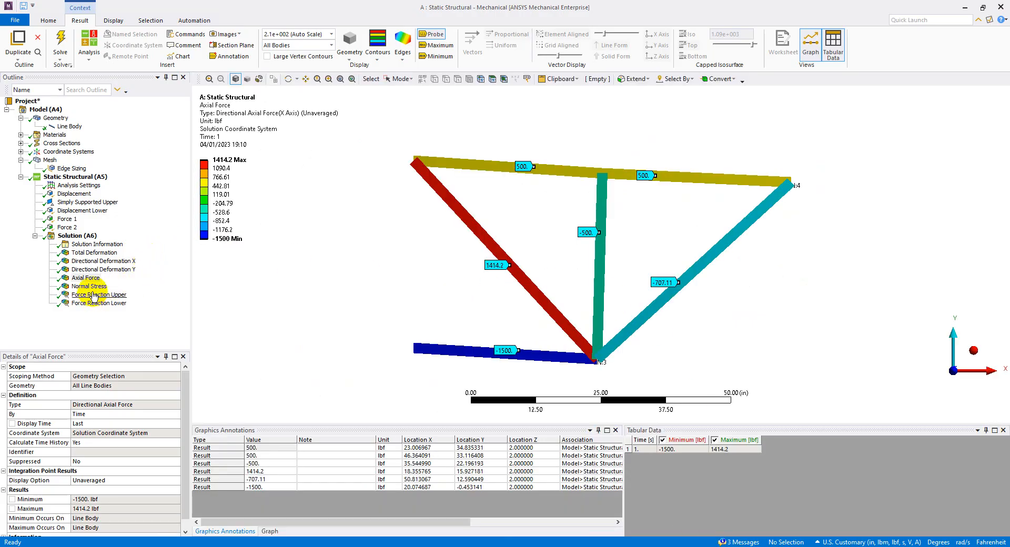
pyautogui.click(93, 287)
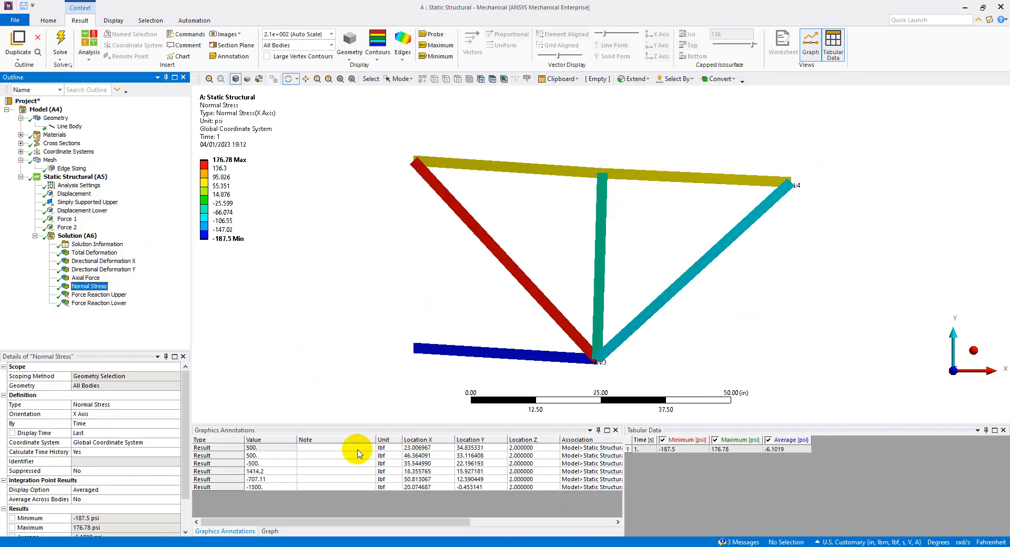
pyautogui.click(354, 448)
pyautogui.keyDown('shift'); pyautogui.click(367, 486); pyautogui.keyUp('shift')
pyautogui.rightClick(367, 486)
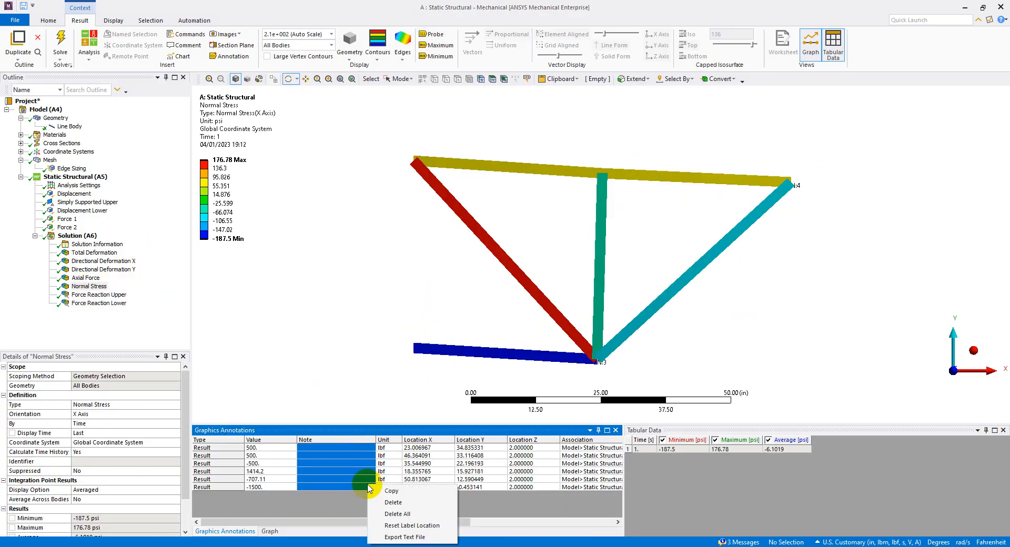
pyautogui.click(390, 501)
pyautogui.click(360, 448)
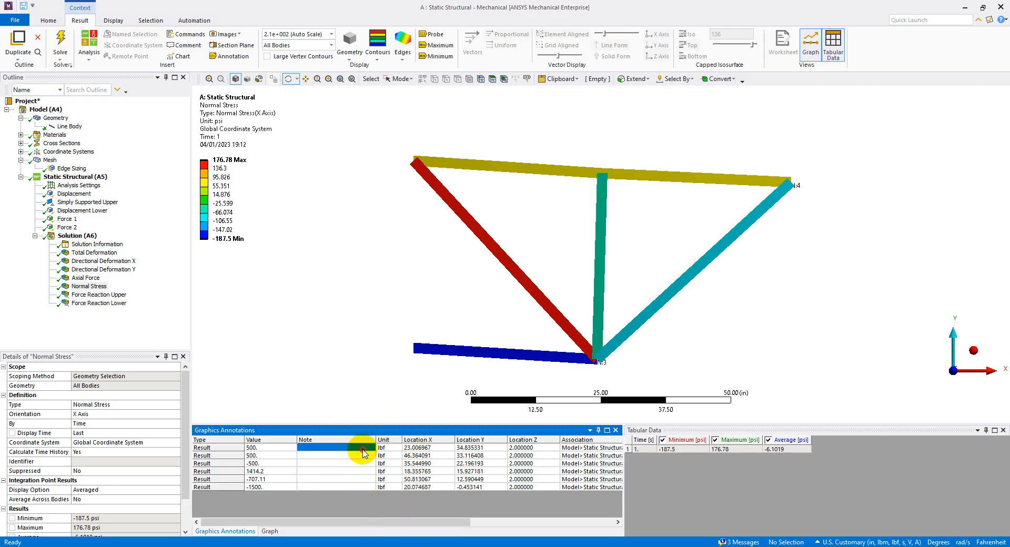
pyautogui.keyDown('shift'); pyautogui.click(367, 486); pyautogui.keyUp('shift')
pyautogui.rightClick(367, 486)
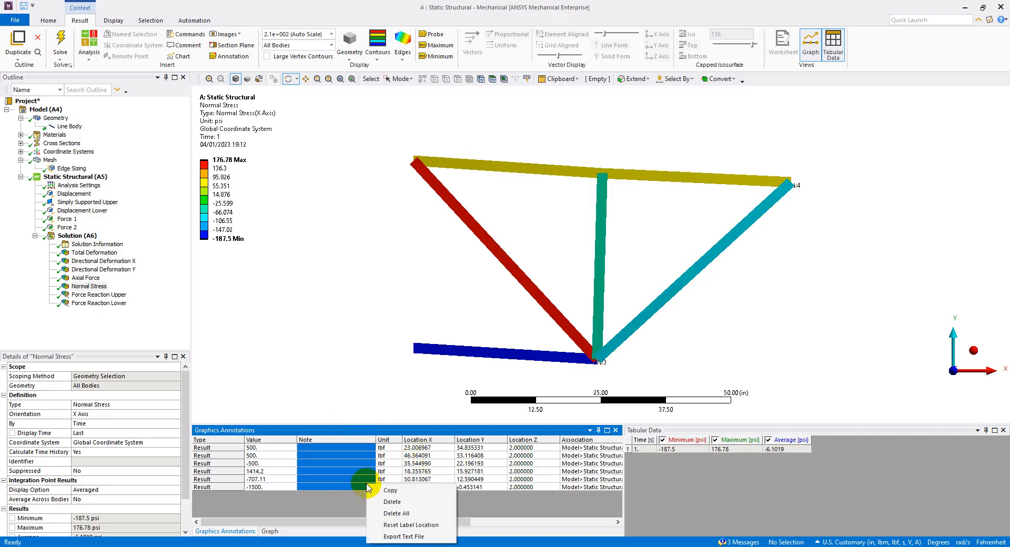
pyautogui.click(388, 505)
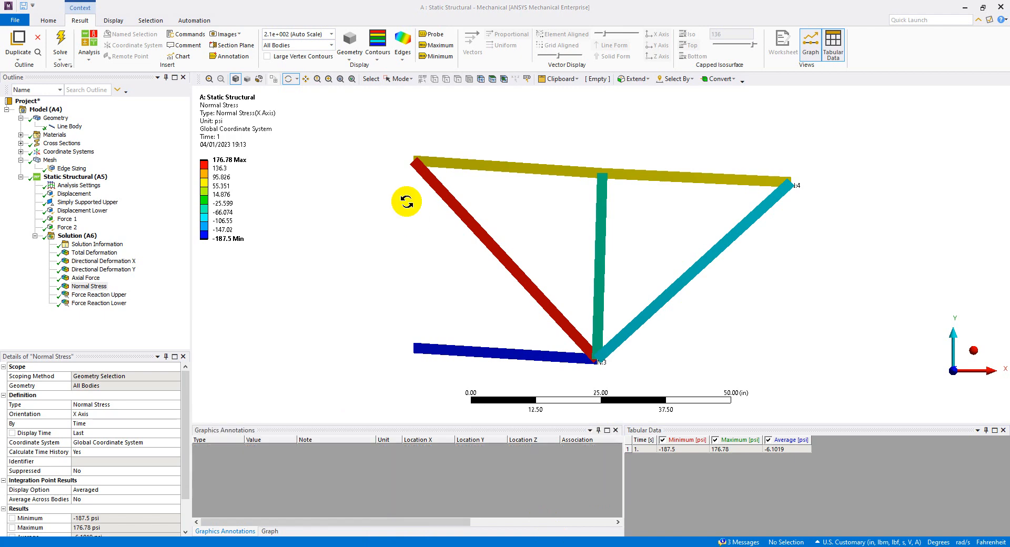
# Probe the normal stress in each of the truss's six members.
pyautogui.click(87, 287)
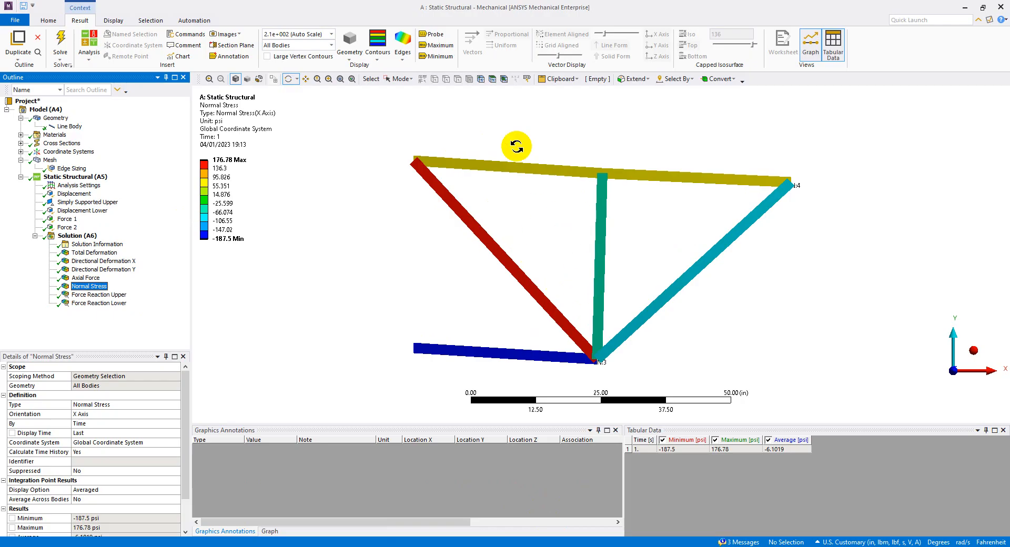
pyautogui.click(432, 34)
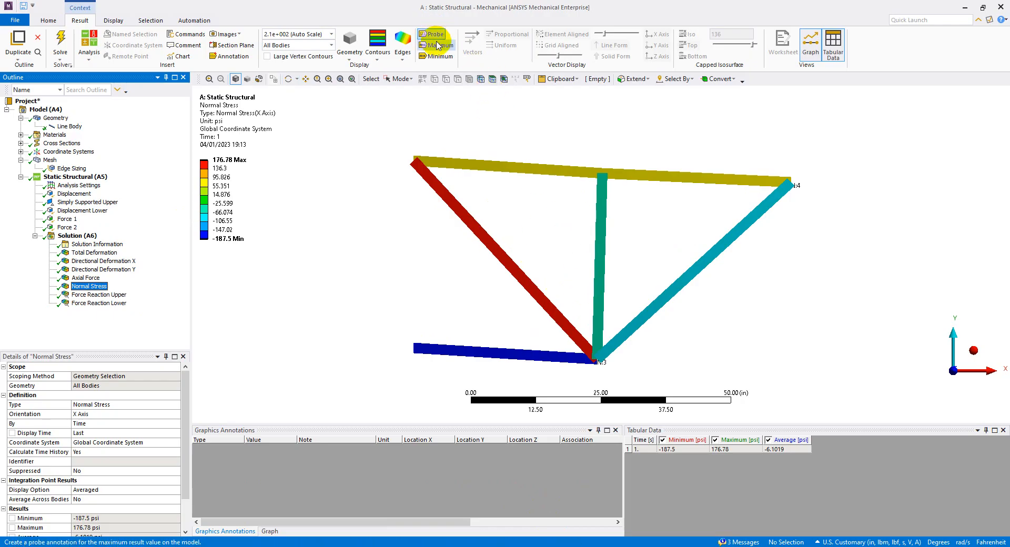
pyautogui.click(514, 167)
pyautogui.click(663, 179)
pyautogui.click(600, 249)
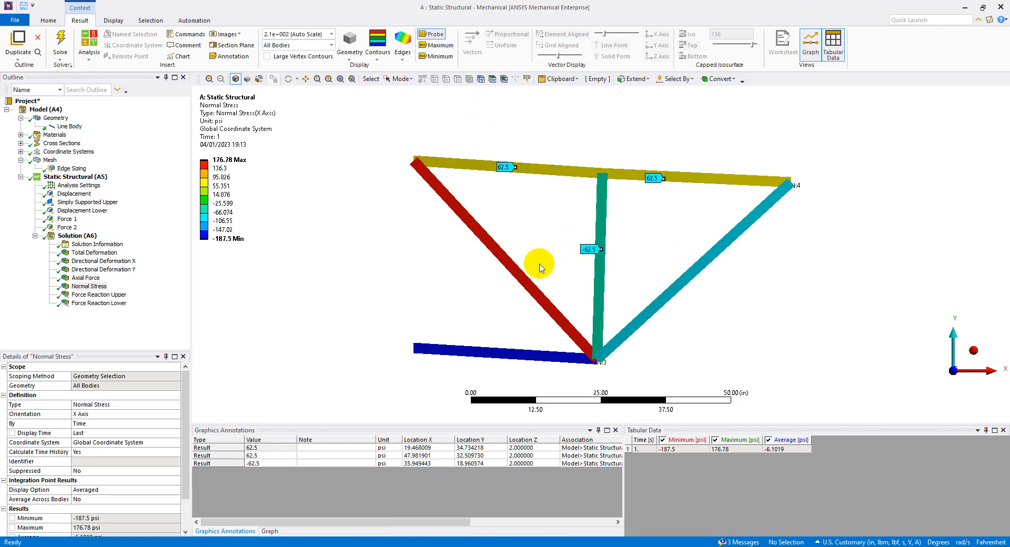
pyautogui.click(520, 275)
pyautogui.click(503, 352)
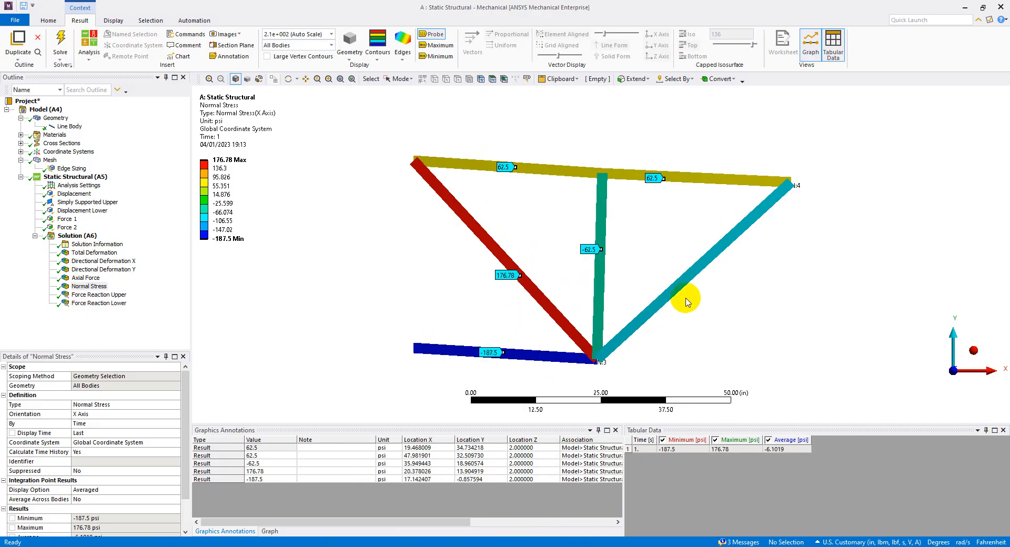
pyautogui.click(688, 278)
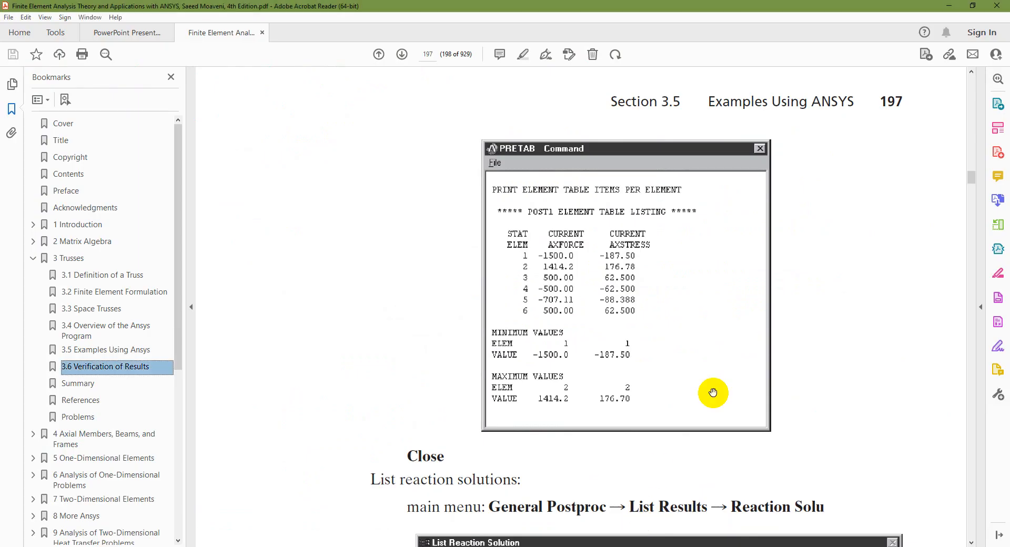
# Compare the normal stresses with the textbook's element table in Adobe Acrobat Reader, then check the minimum and maximum stress in ANSYS Mechanical.
pyautogui.click(664, 495)
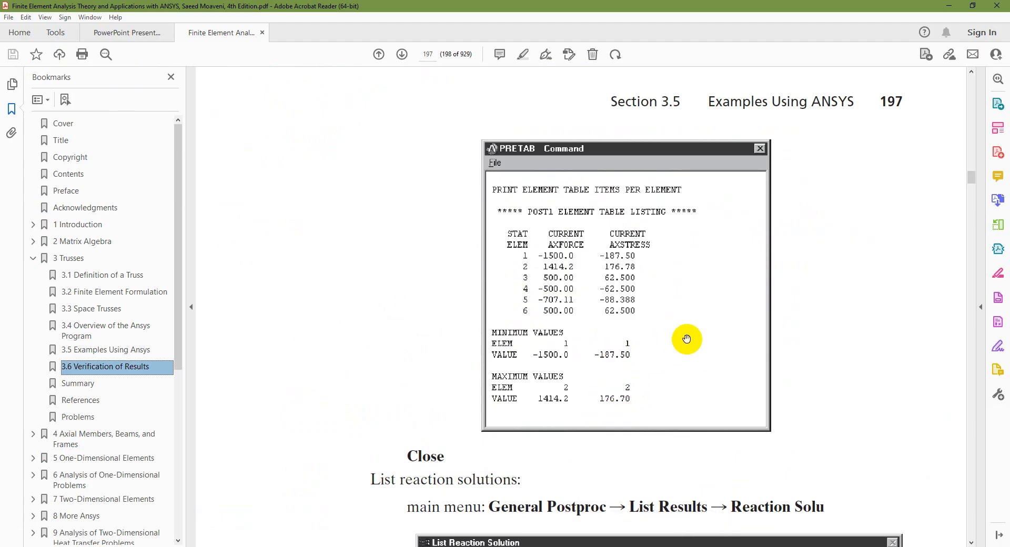
pyautogui.click(665, 546)
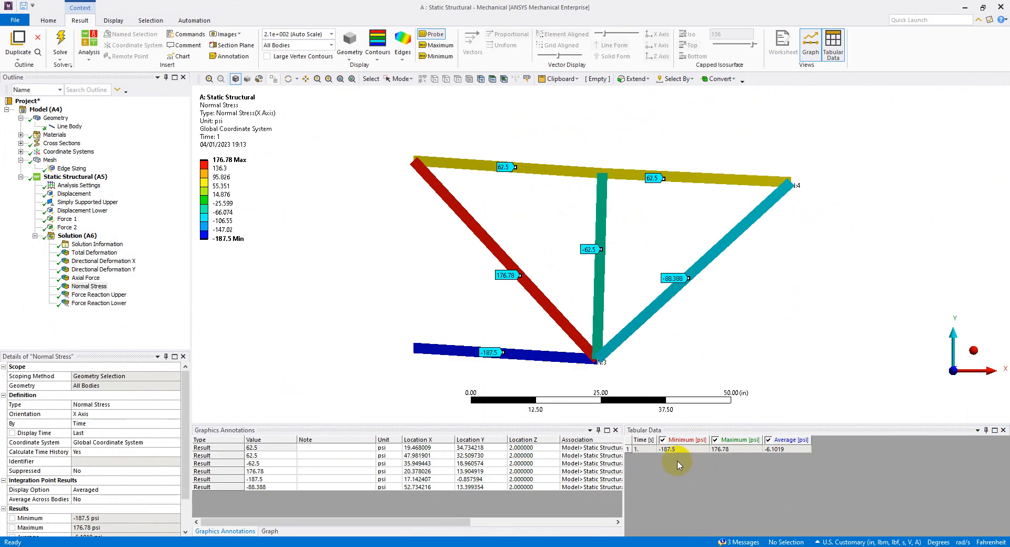
pyautogui.click(677, 462)
pyautogui.click(718, 450)
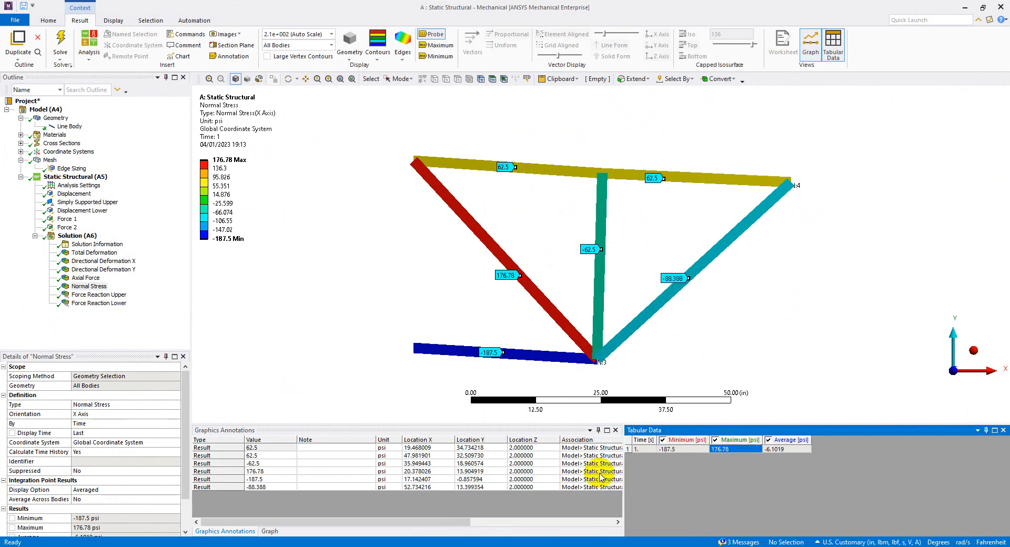
# View the export options of the Normal Stress result, check the PowerPoint results steps and return to ANSYS Mechanical.
pyautogui.rightClick(89, 286)
pyautogui.moveTo(202, 308)
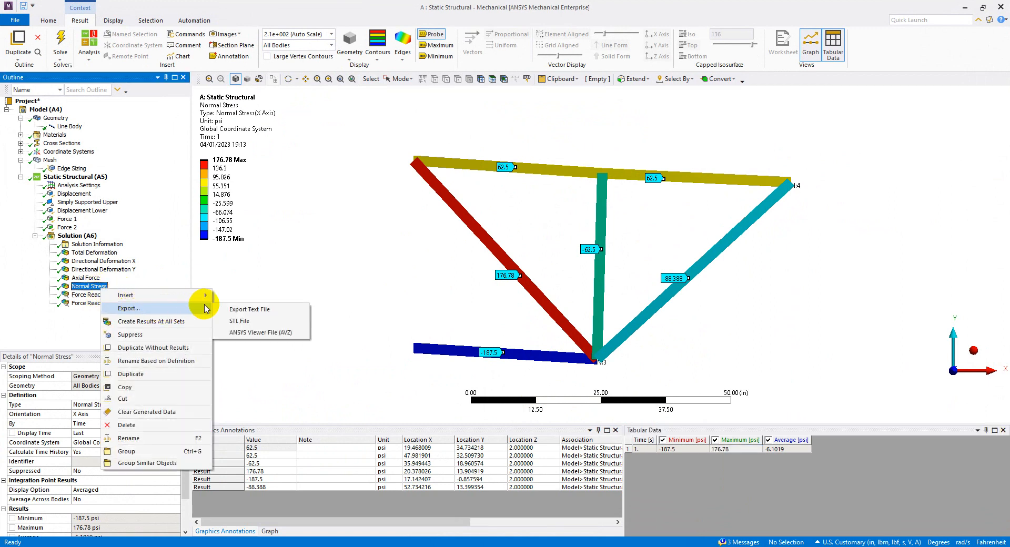
pyautogui.hotkey('alt', 'Tab')
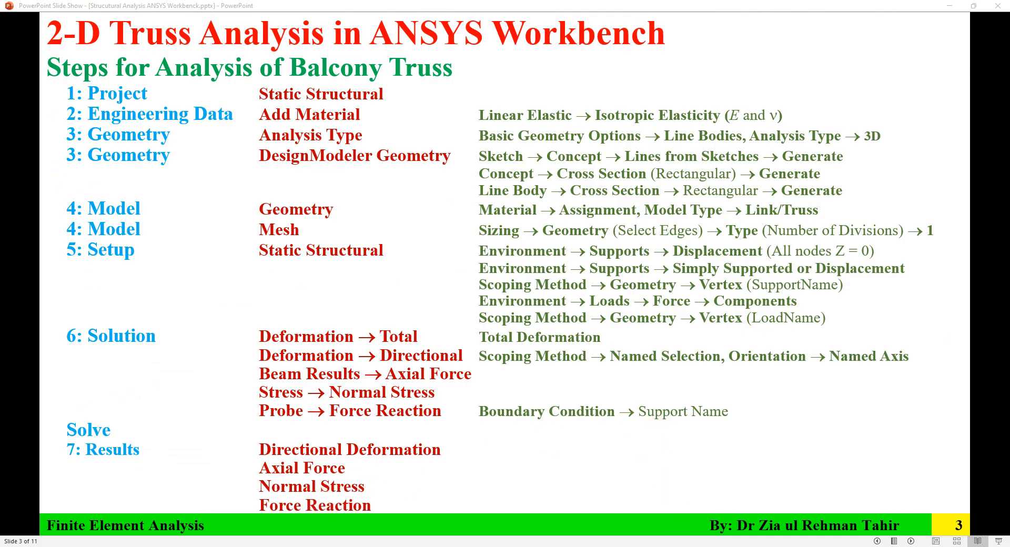
pyautogui.hotkey('alt', 'Tab')
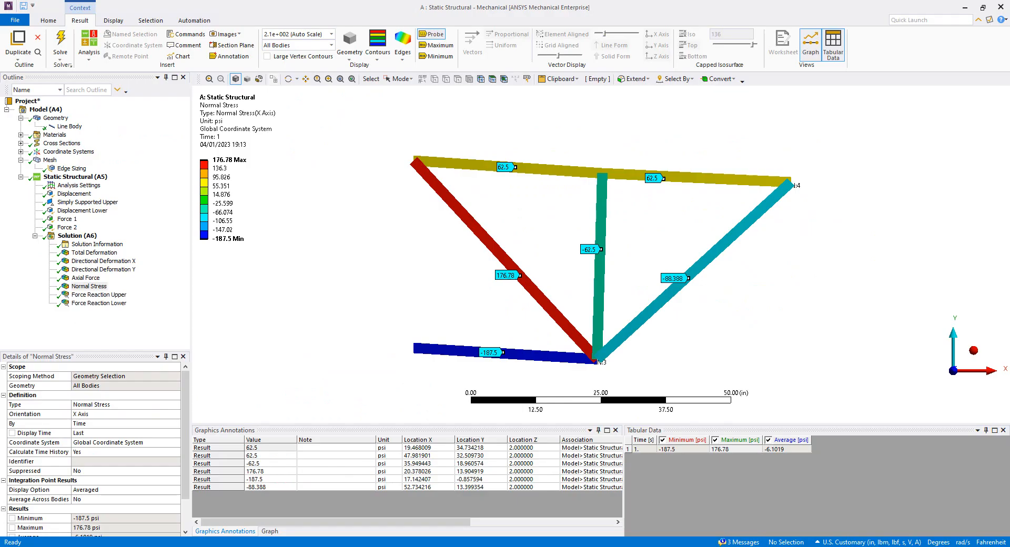
# Examine the Force Reaction Upper and Force Reaction Lower results, comparing the two supports' components, and switch to the PowerPoint results steps.
pyautogui.click(99, 295)
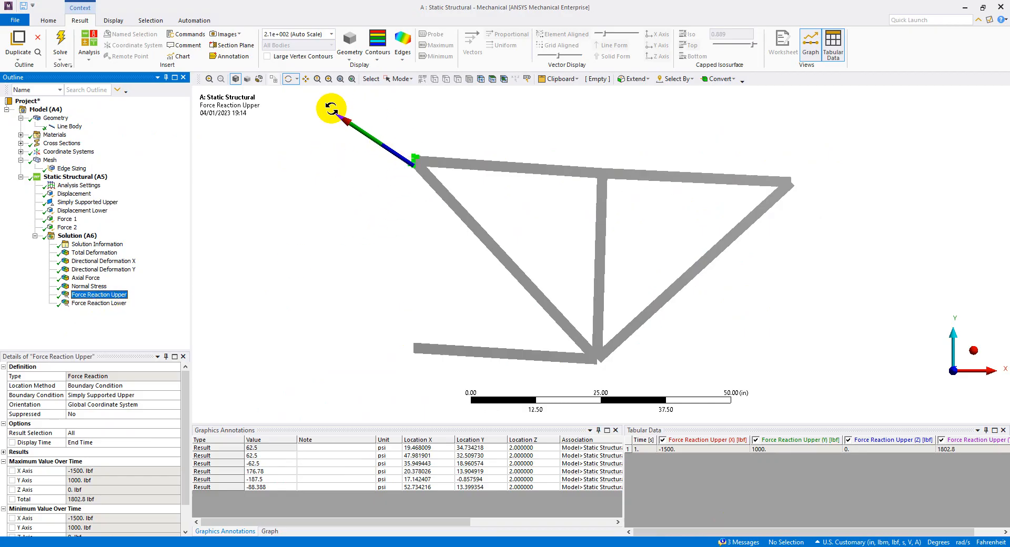
pyautogui.click(401, 79)
pyautogui.click(398, 79)
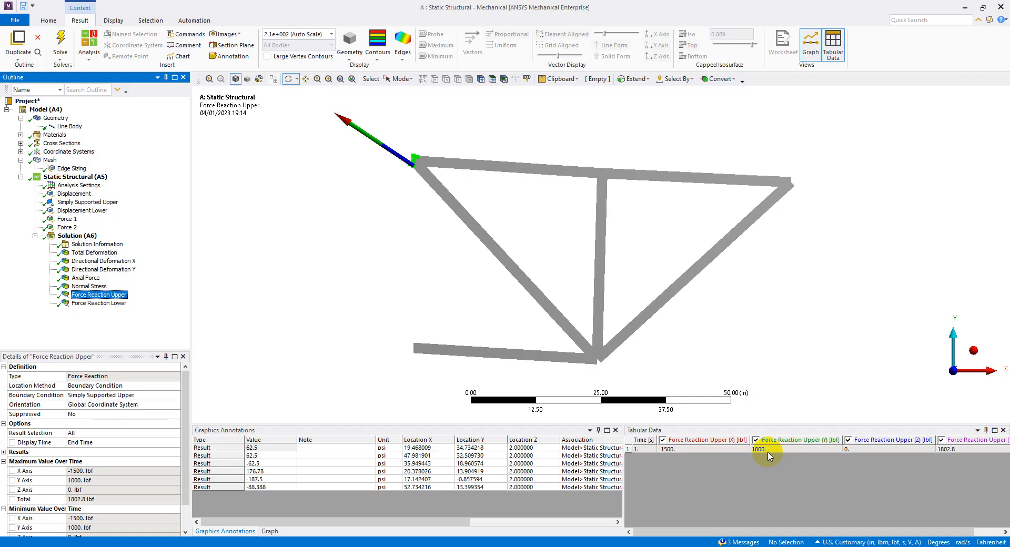
pyautogui.click(115, 305)
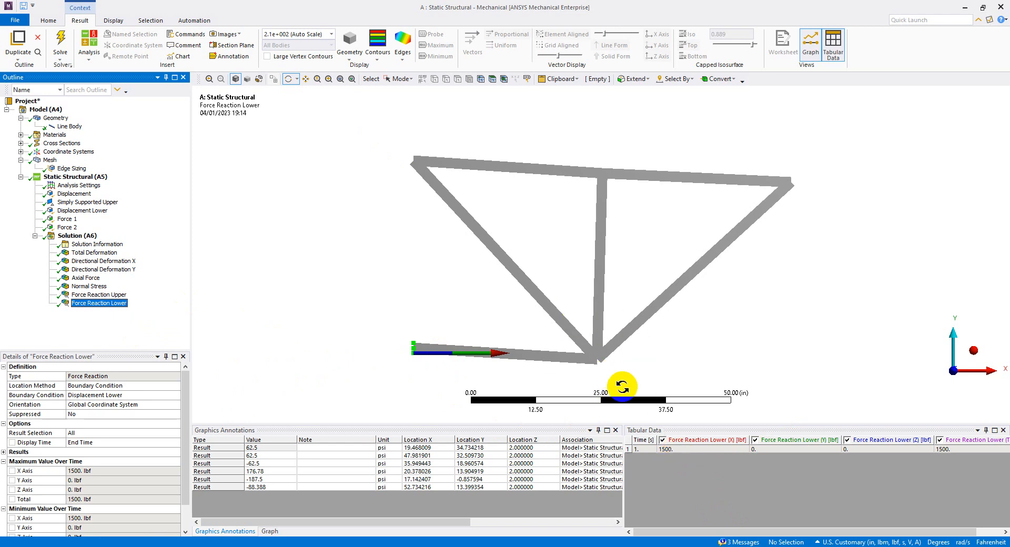
pyautogui.click(104, 297)
pyautogui.click(100, 304)
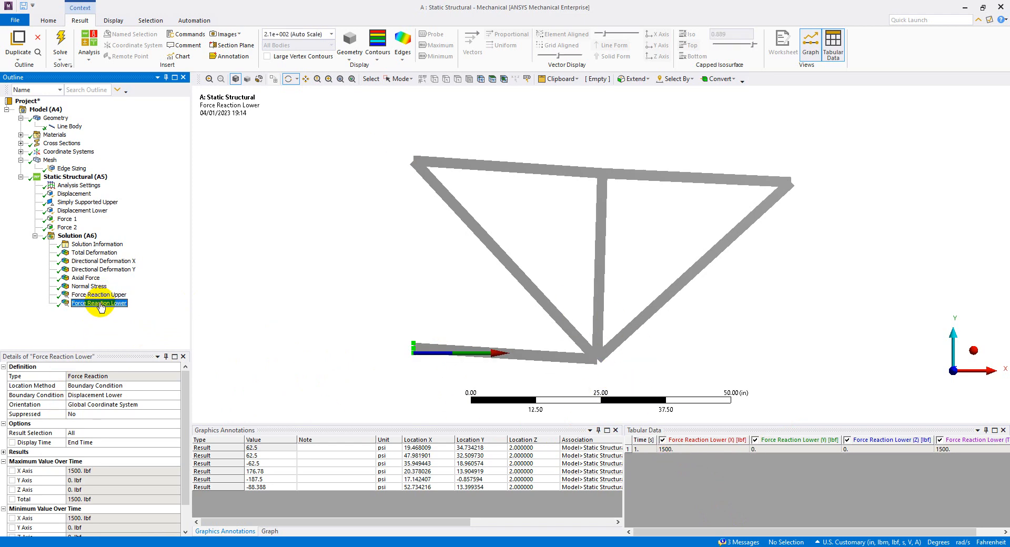
pyautogui.click(103, 296)
pyautogui.click(100, 304)
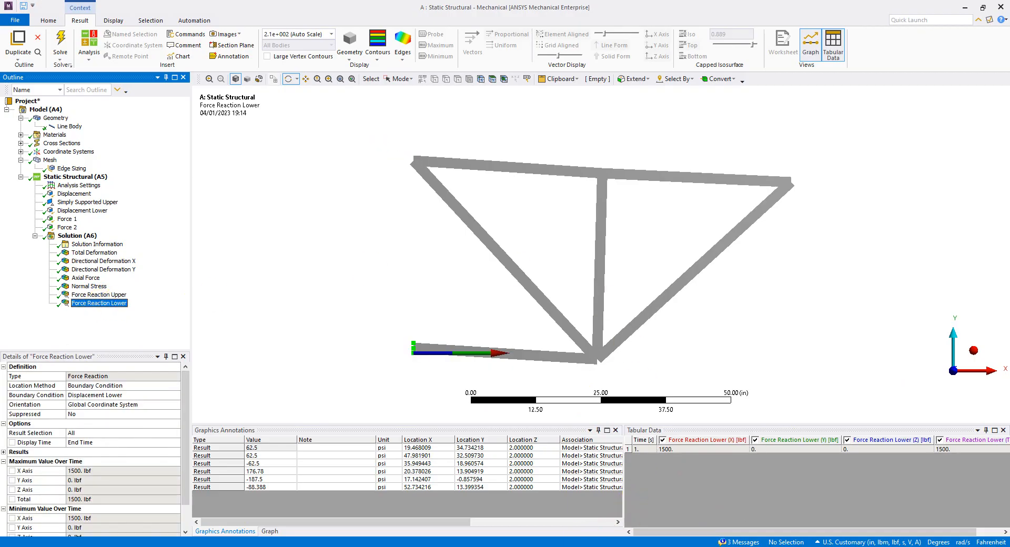
pyautogui.hotkey('alt', 'Tab')
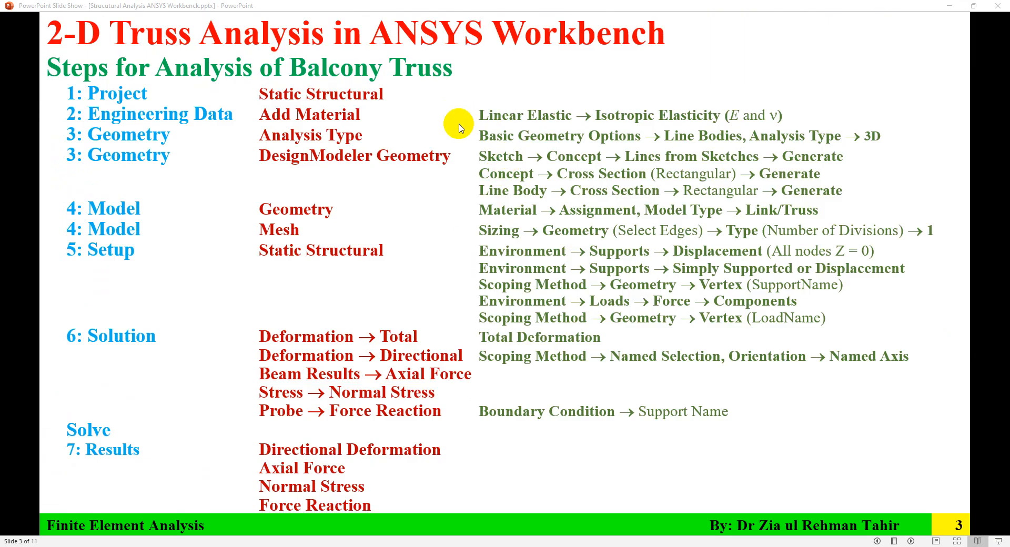